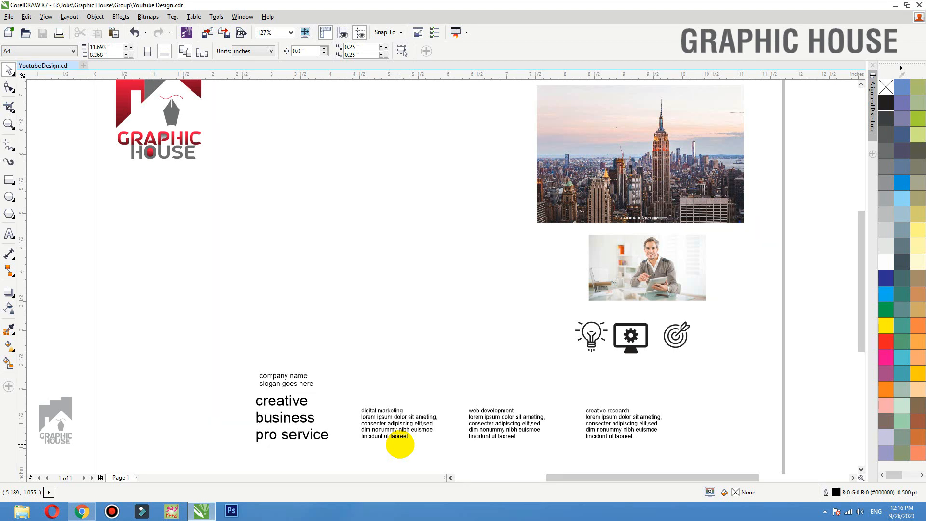
# Choose the A4 preset as the document's page size
pyautogui.scroll(-2, 477, 149)
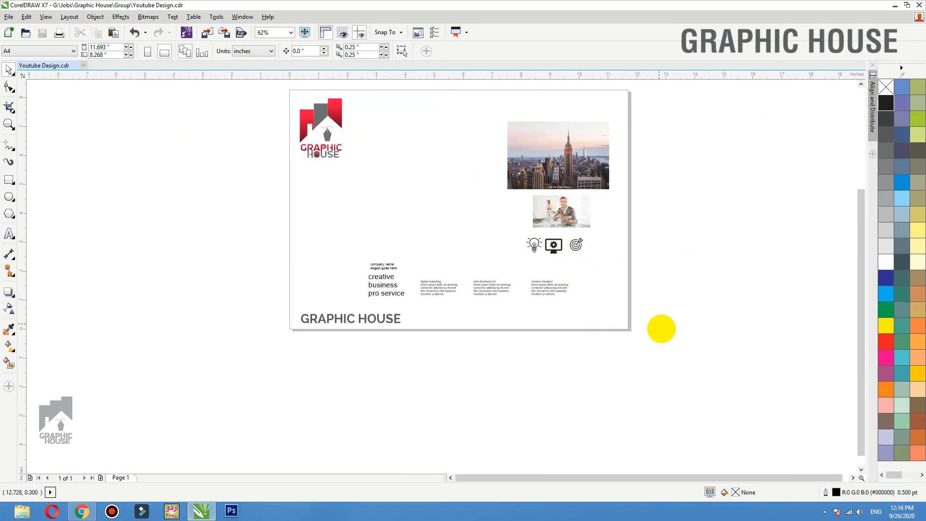
pyautogui.moveTo(659, 332); pyautogui.dragTo(245, 76)
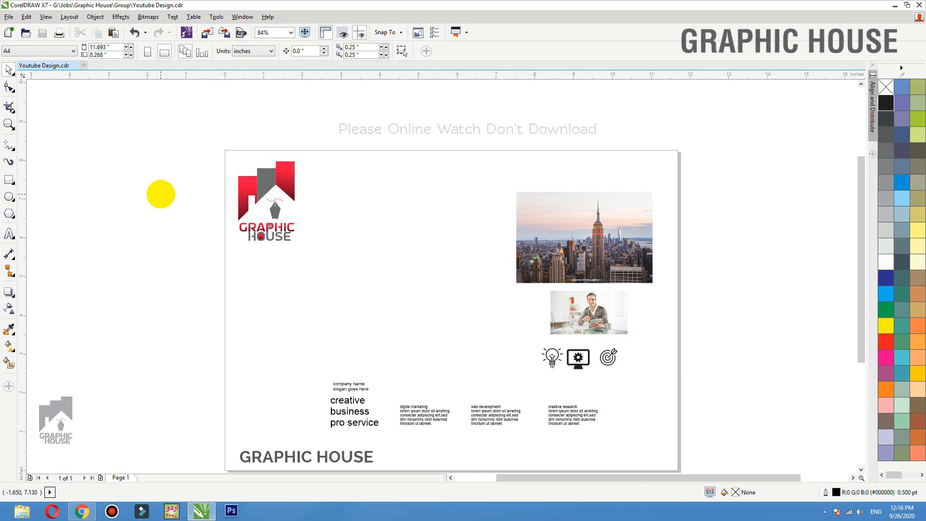
pyautogui.click(42, 50)
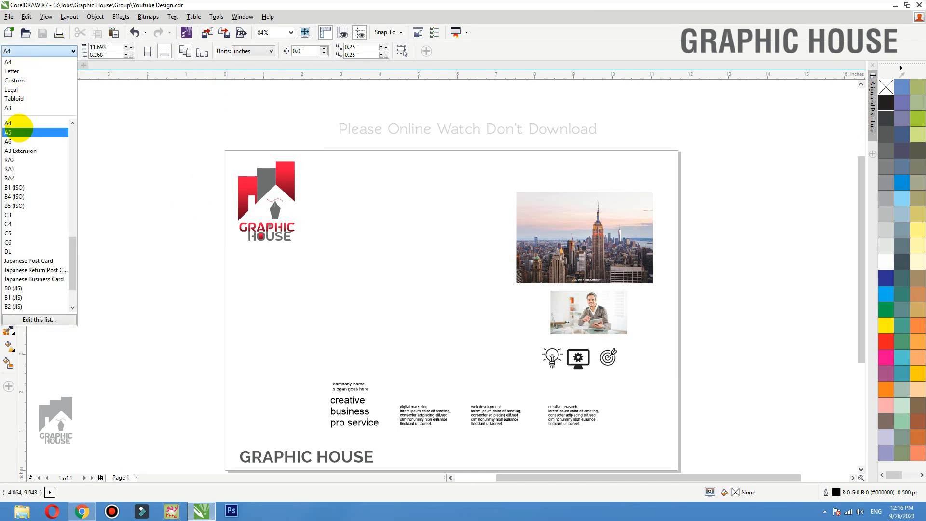
pyautogui.scroll(2, 19, 140)
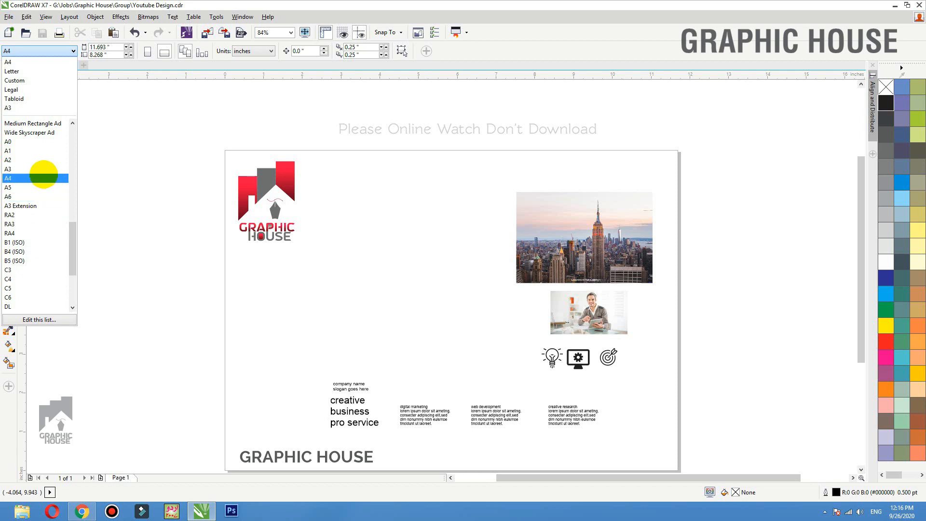
pyautogui.scroll(2, 43, 172)
pyautogui.scroll(-1, 31, 176)
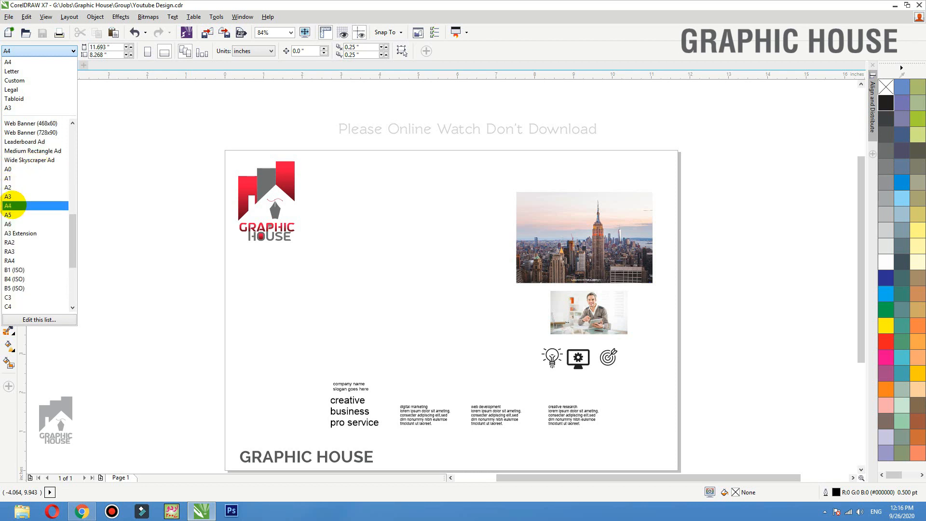
pyautogui.click(11, 205)
pyautogui.click(165, 180)
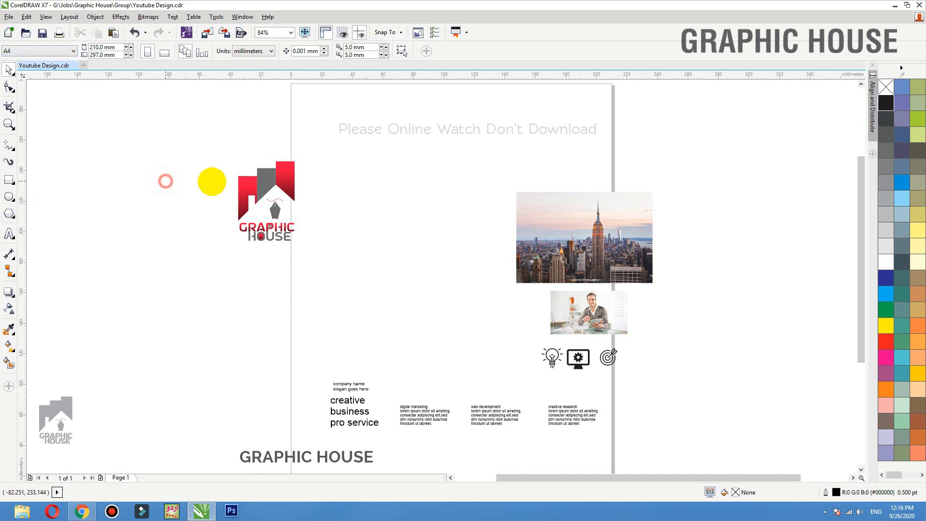
pyautogui.scroll(-2, 343, 201)
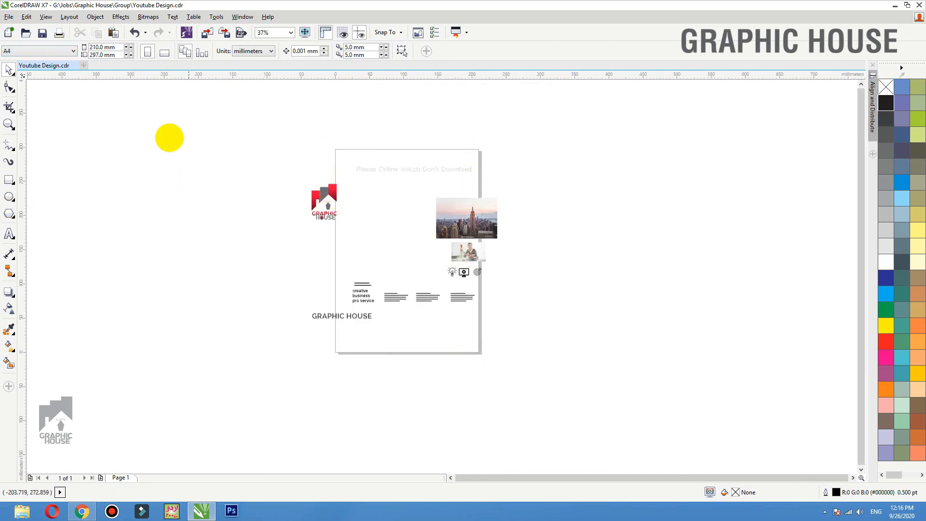
# Change the document's units to inches and check the page's width and height
pyautogui.click(251, 51)
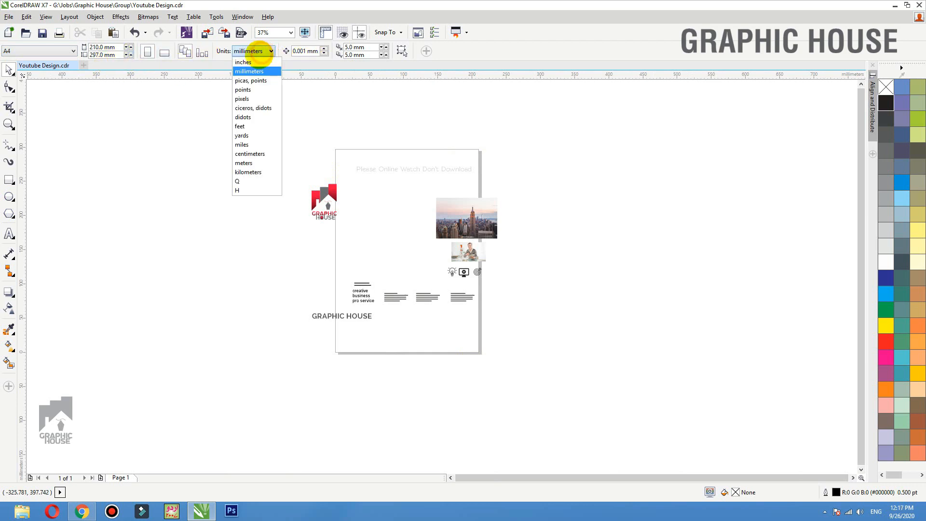
pyautogui.click(246, 63)
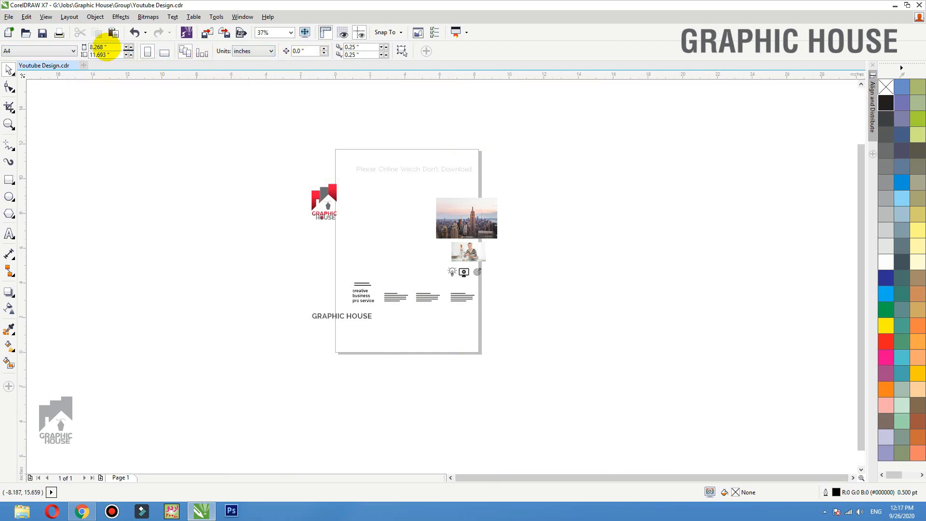
pyautogui.click(97, 47)
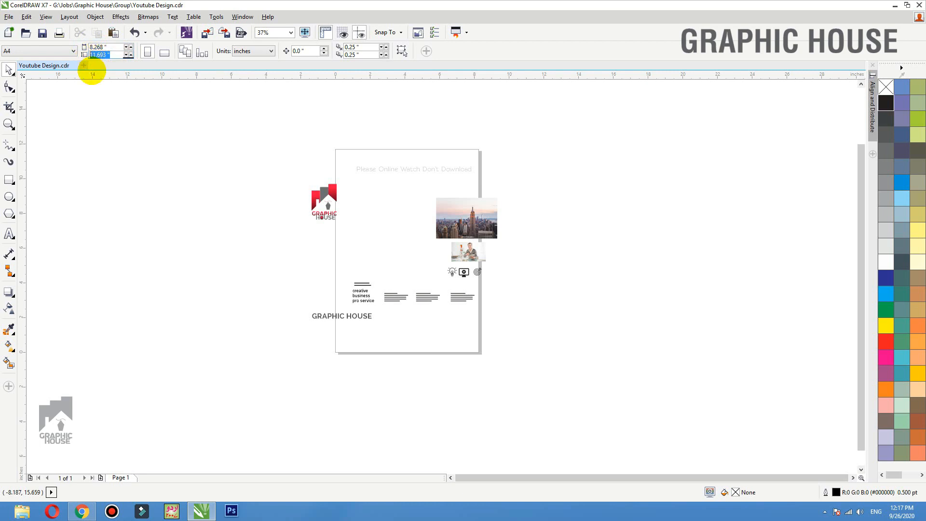
pyautogui.click(117, 109)
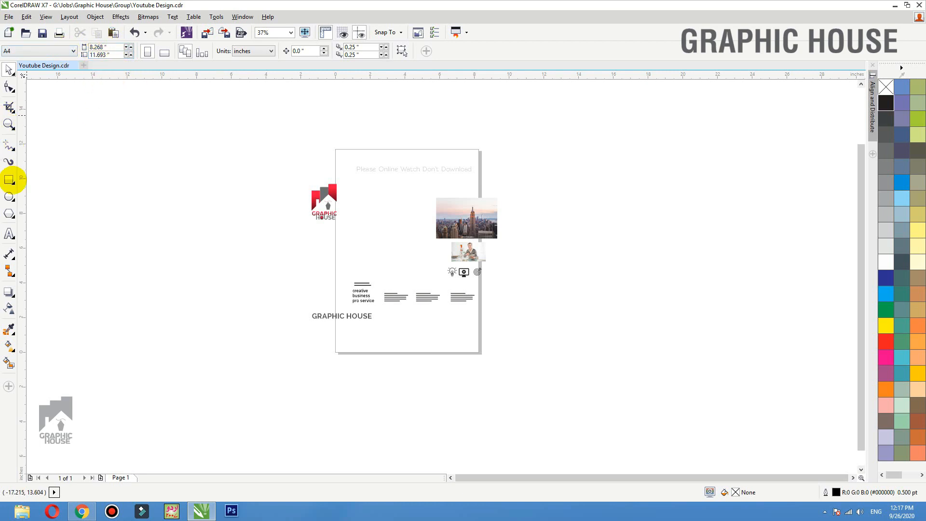
# Draw a rectangle over the whole page and set its size to 7.5 by 10.5 inches
pyautogui.click(9, 180)
pyautogui.moveTo(335, 149)
pyautogui.mouseDown()
pyautogui.moveTo(449, 353)
pyautogui.moveTo(478, 351)
pyautogui.mouseUp()
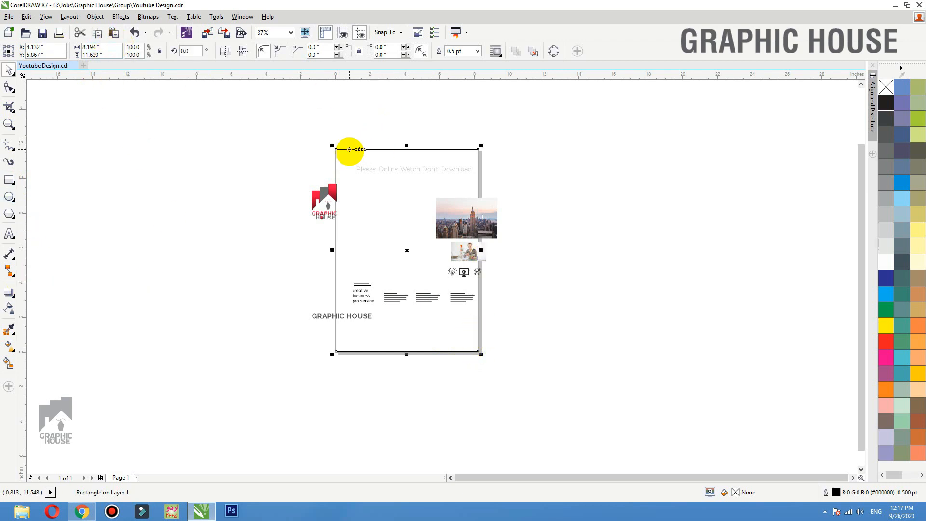
pyautogui.click(103, 47)
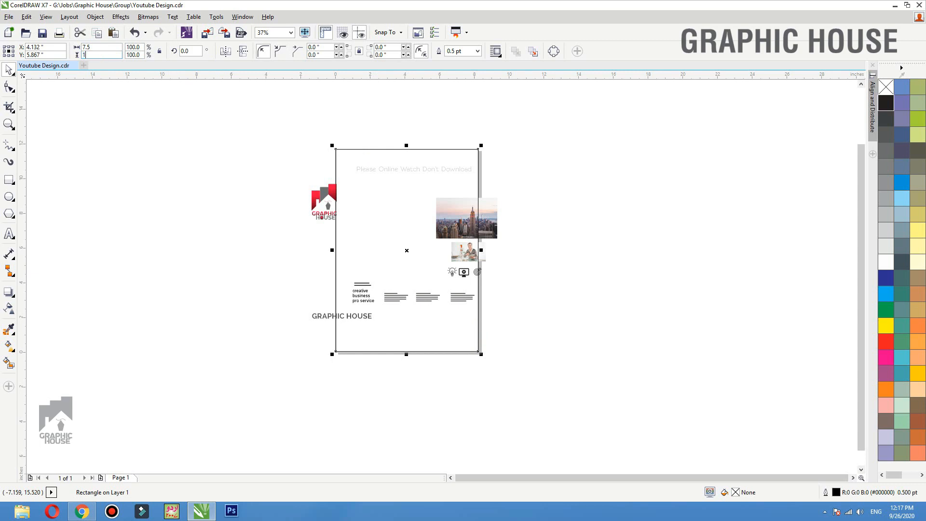
pyautogui.press('Return')
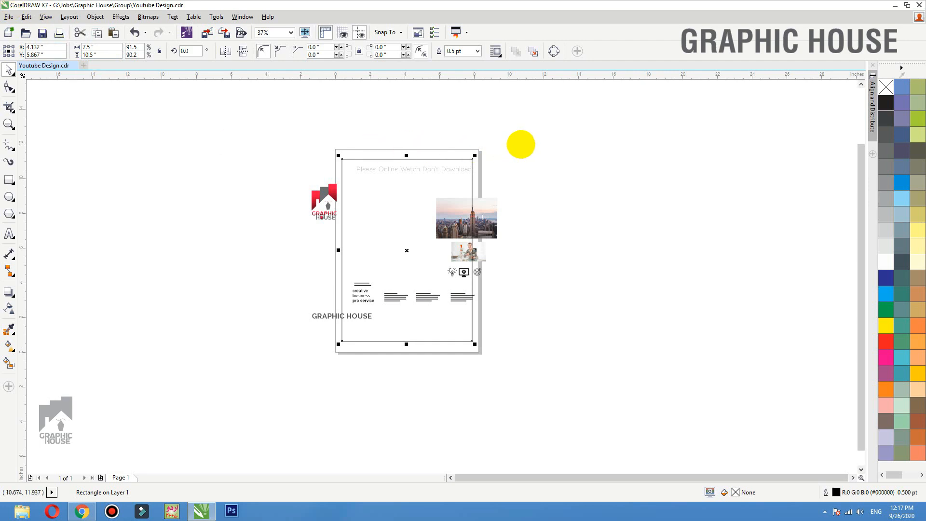
pyautogui.click(520, 144)
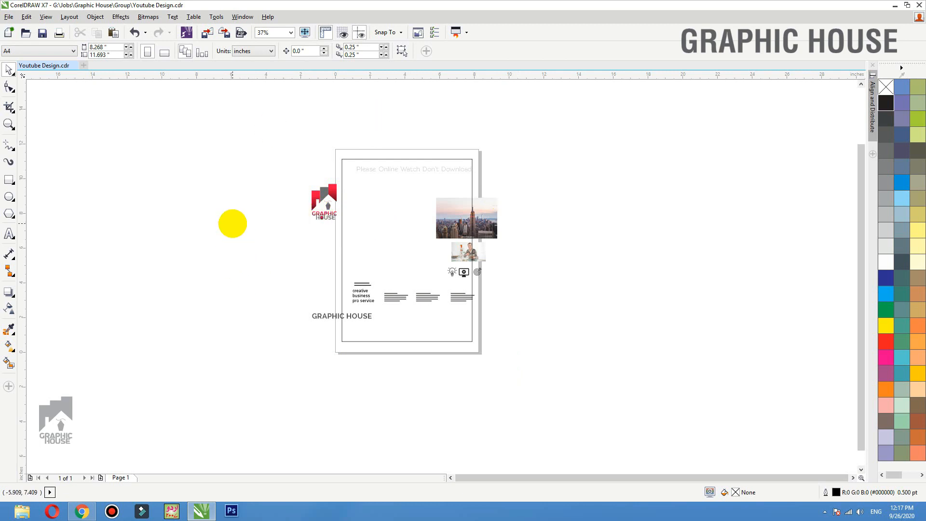
# Switch the page orientation to landscape
pyautogui.click(232, 223)
pyautogui.click(166, 52)
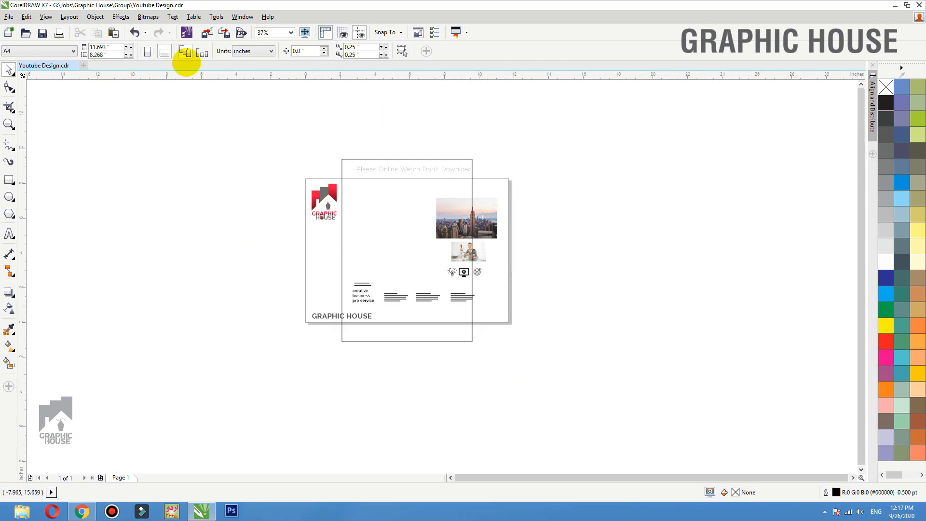
pyautogui.press('F4')
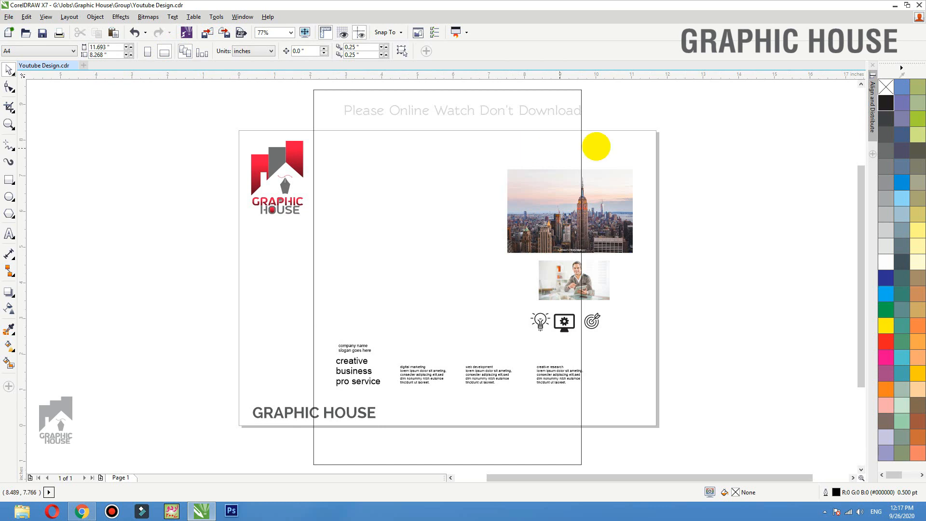
# Scale the rectangle down about its centre to about 4.126 by 5.776 inches
pyautogui.click(581, 90)
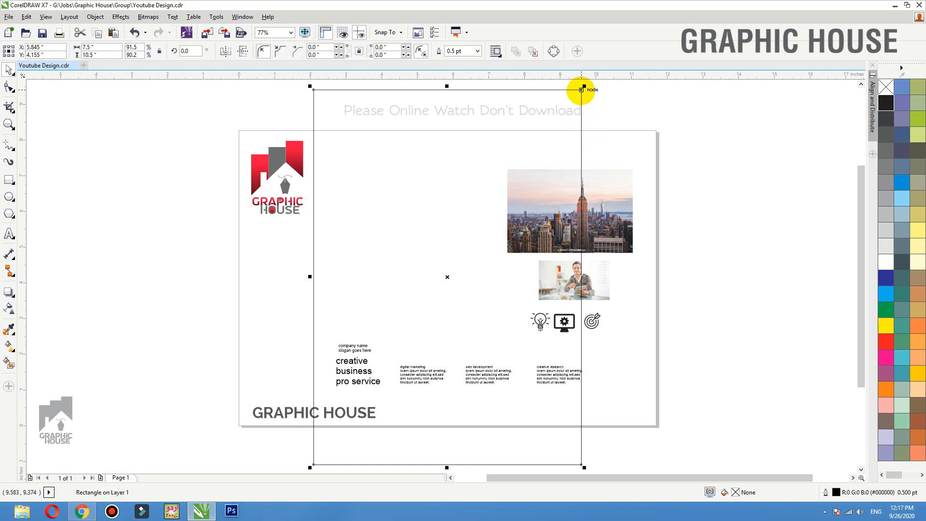
pyautogui.moveTo(581, 90); pyautogui.dragTo(609, 95)
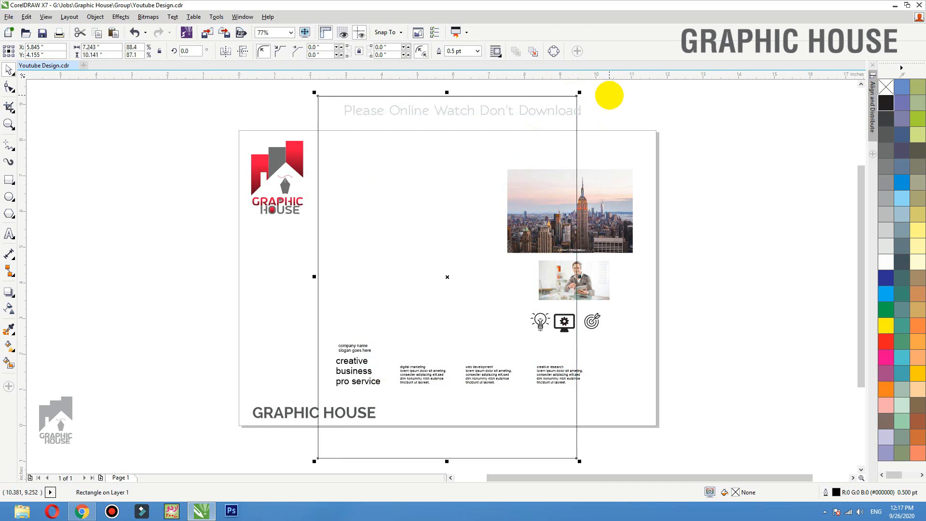
pyautogui.hotkey('ctrl', 'z')
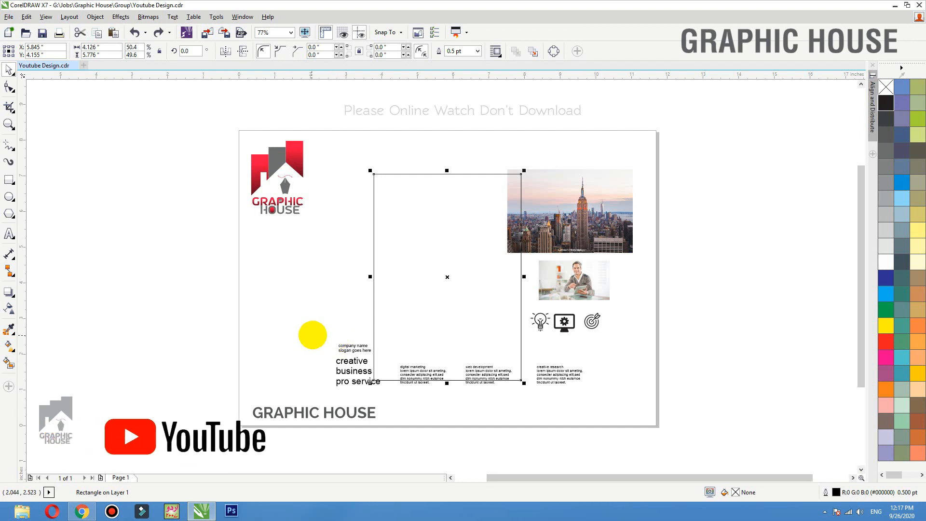
# Move the five text blocks left and the photos and icons right, leaving the rectangle clear
pyautogui.moveTo(314, 334); pyautogui.dragTo(335, 362)
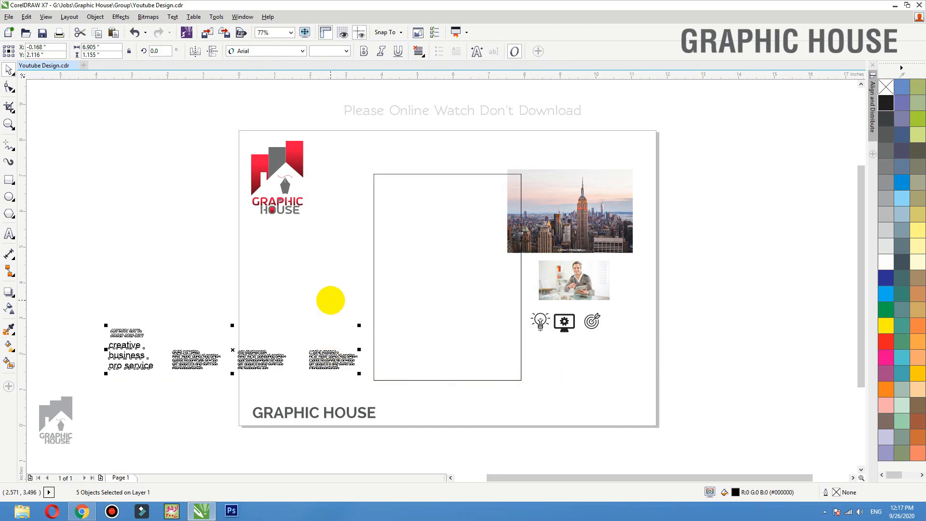
pyautogui.click(331, 300)
pyautogui.press('F4')
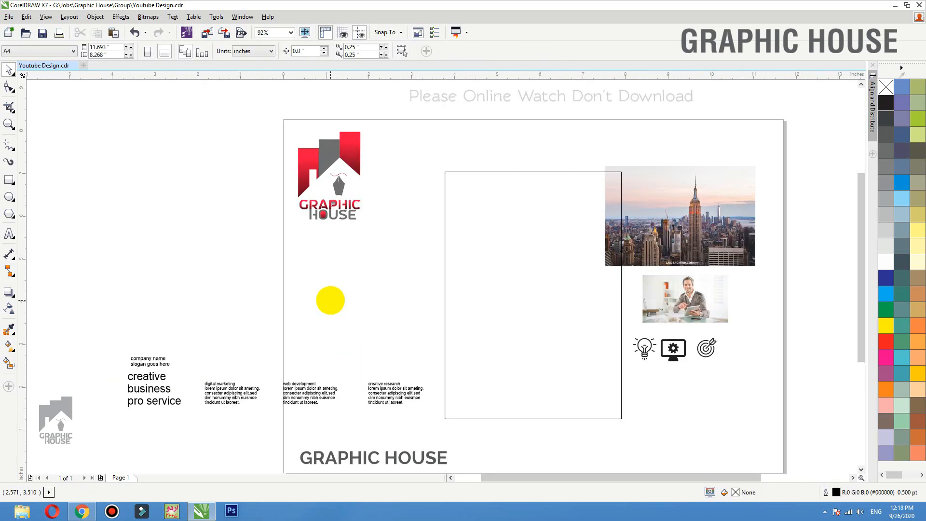
pyautogui.moveTo(793, 137); pyautogui.dragTo(592, 363)
pyautogui.moveTo(668, 234); pyautogui.dragTo(706, 234)
# Add a one-step inside contour of about 0.189 inches to the rectangle and break the contour apart into two separate frames
pyautogui.click(537, 171)
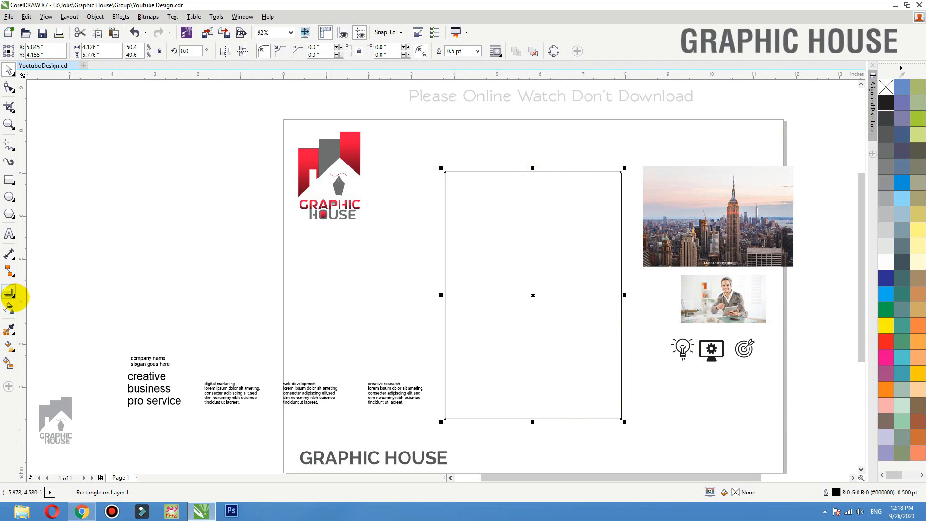
pyautogui.click(14, 295)
pyautogui.click(26, 304)
pyautogui.moveTo(444, 232)
pyautogui.mouseDown()
pyautogui.moveTo(465, 231)
pyautogui.moveTo(453, 226)
pyautogui.mouseUp()
pyautogui.press('space')
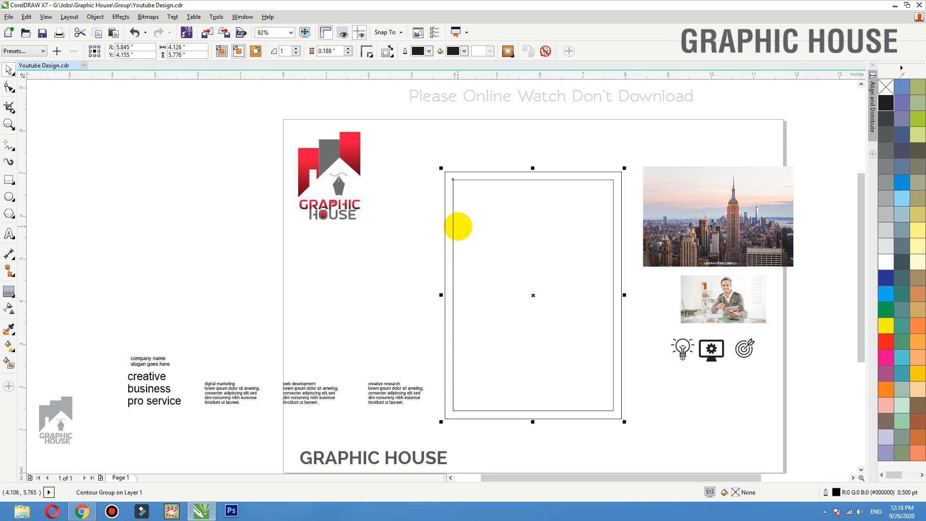
pyautogui.click(400, 230)
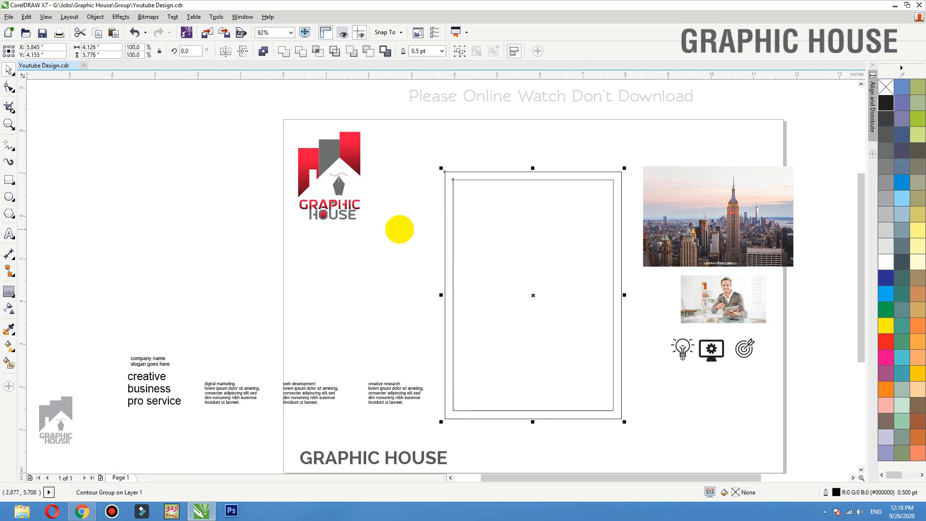
pyautogui.moveTo(453, 171); pyautogui.dragTo(445, 171)
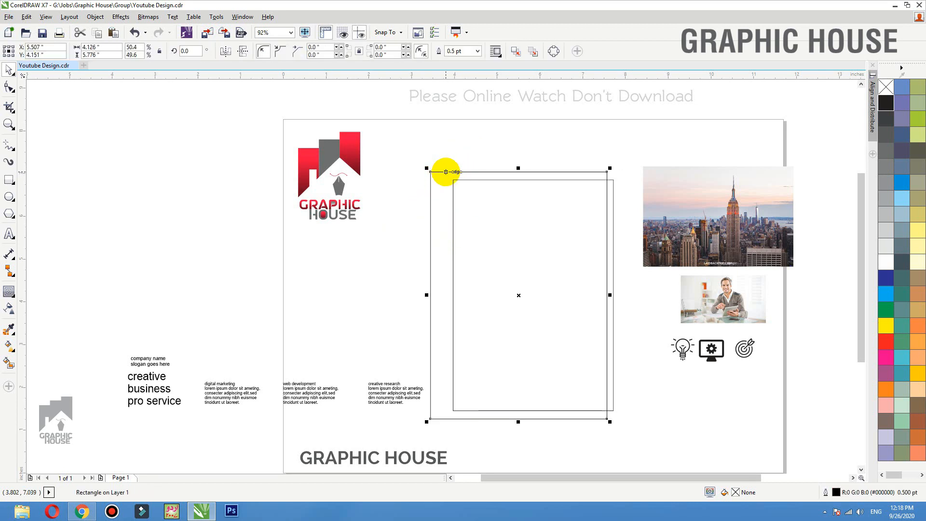
pyautogui.hotkey('ctrl', 'z')
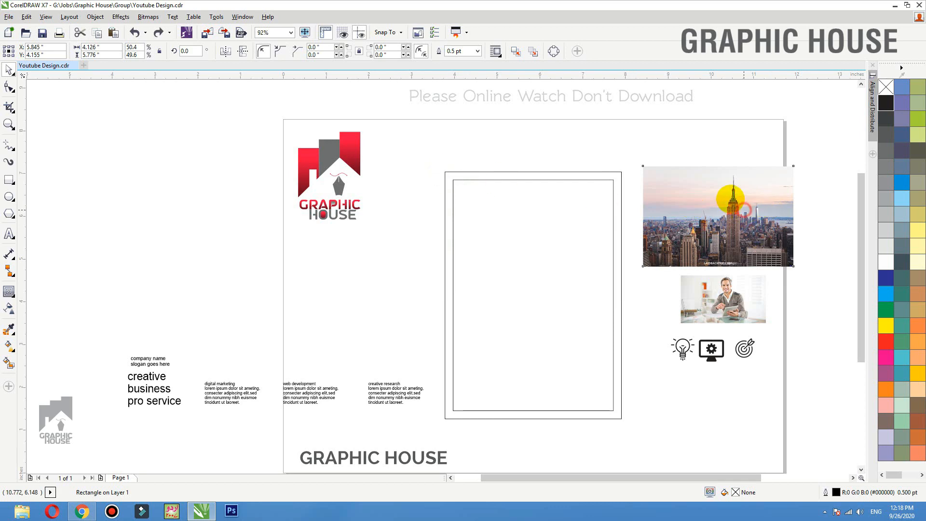
# Move the city skyline photo onto the upper part of the rectangle and convert it to grayscale
pyautogui.moveTo(732, 196); pyautogui.dragTo(571, 200)
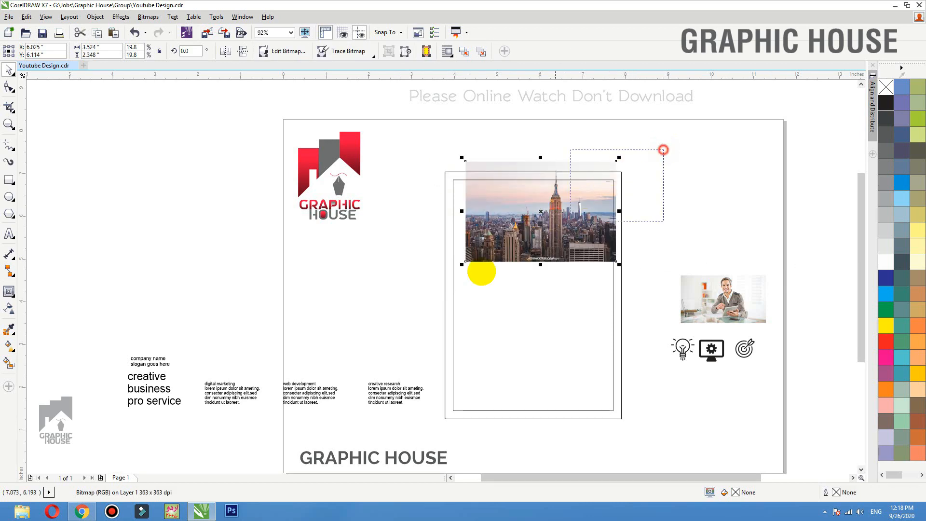
pyautogui.scroll(3, 302, 337)
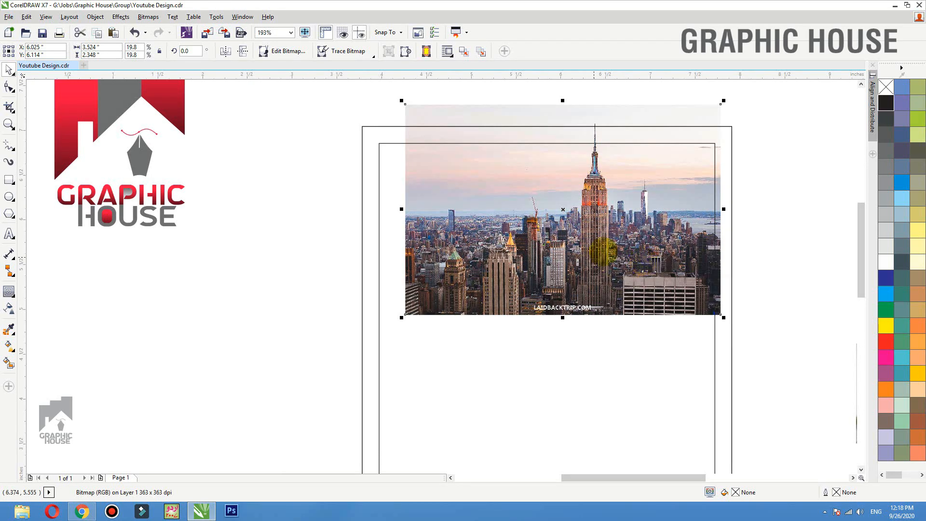
pyautogui.moveTo(605, 244); pyautogui.dragTo(597, 255)
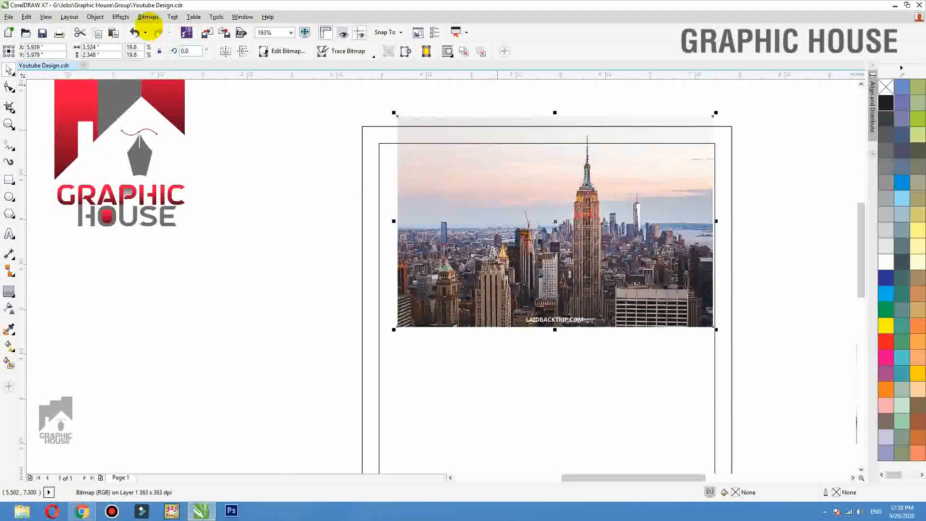
pyautogui.click(149, 17)
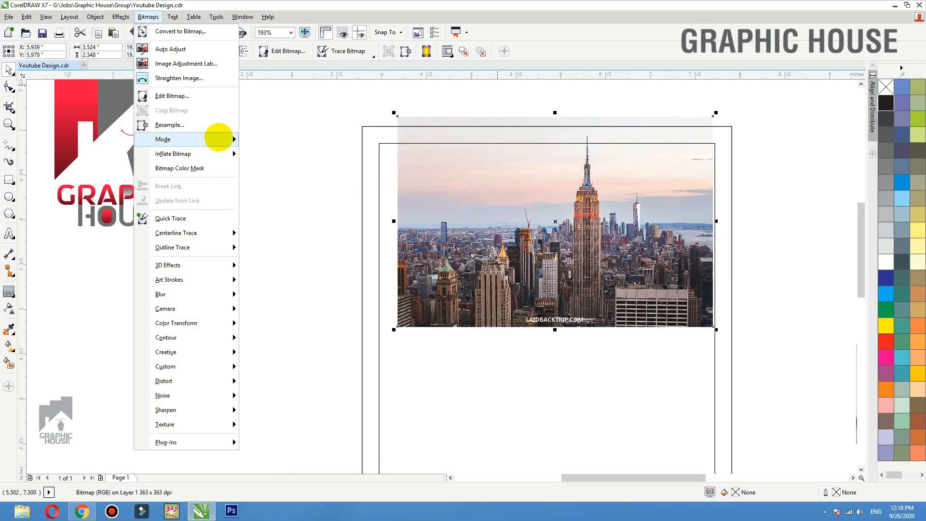
pyautogui.moveTo(217, 139)
pyautogui.click(280, 154)
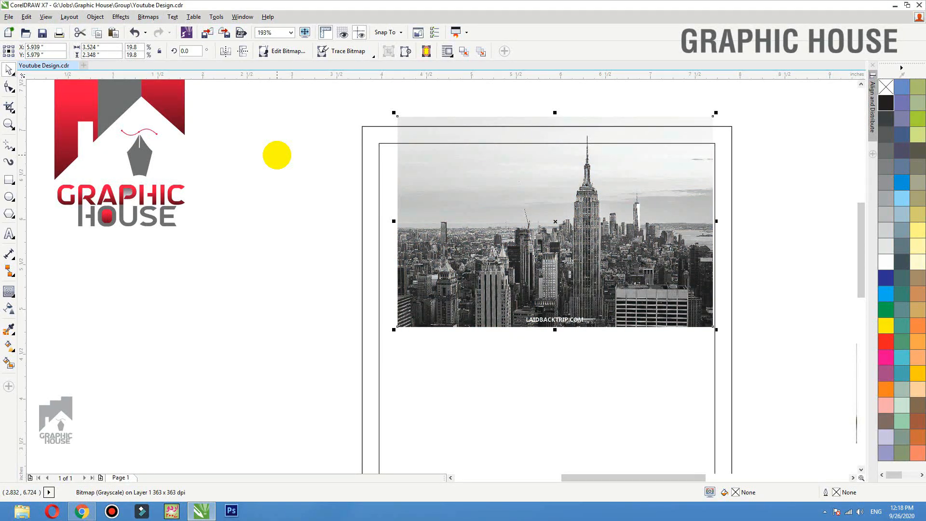
# PowerClip the skyline photo inside the outer rectangle, then reposition and enlarge it to fill the frame's full width at its upper edge
pyautogui.rightClick(675, 138)
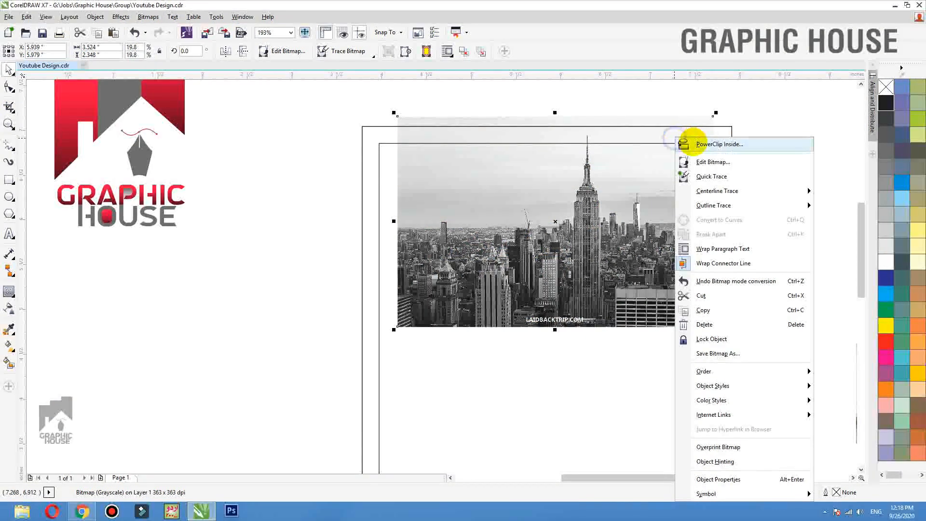
pyautogui.click(718, 143)
pyautogui.click(729, 127)
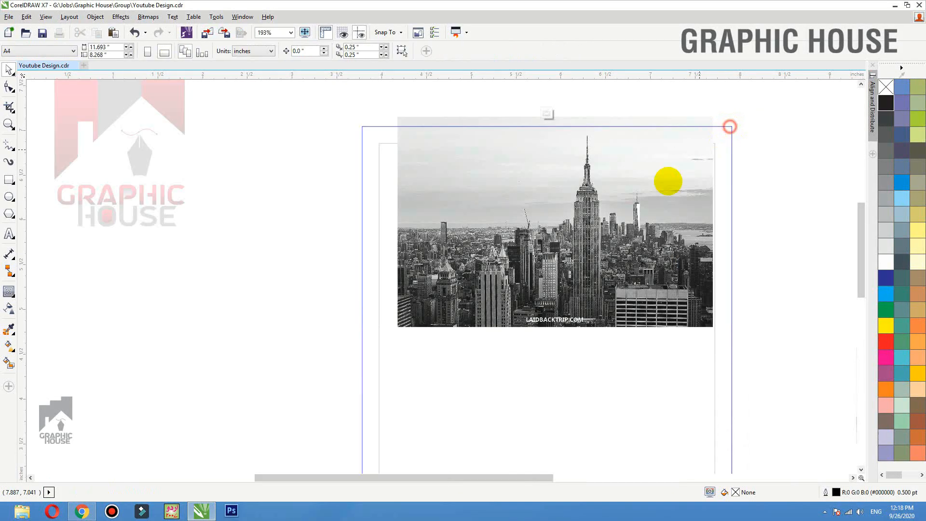
pyautogui.moveTo(645, 277); pyautogui.dragTo(610, 273)
pyautogui.moveTo(681, 329); pyautogui.dragTo(749, 371)
pyautogui.click(773, 280)
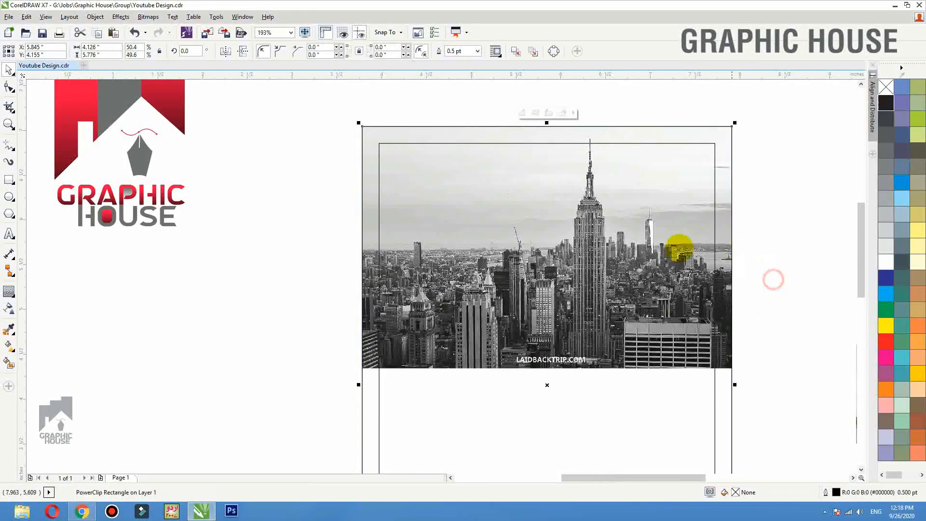
# Draw a rectangle about 4.126 by 2.185 inches across the frame's full width over the photo, filled green (C100 Y100) without an outline
pyautogui.scroll(-3, 591, 251)
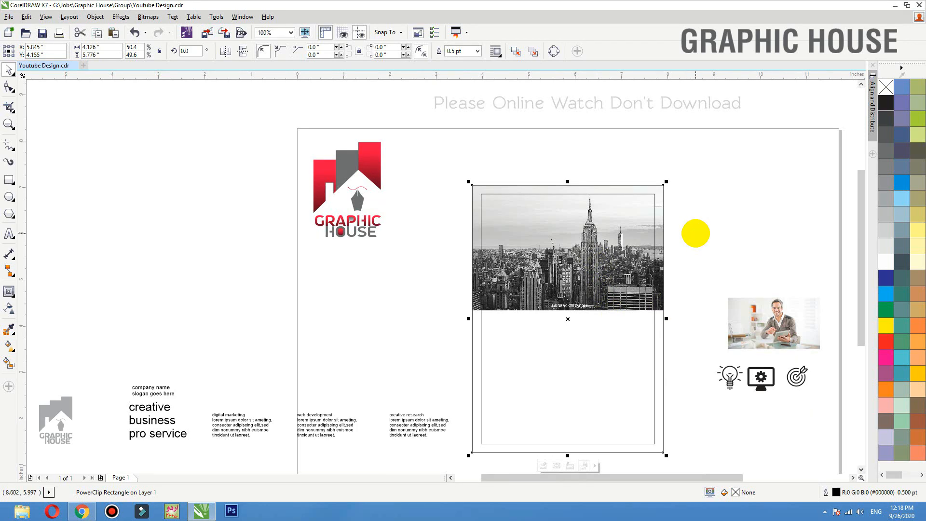
pyautogui.click(694, 207)
pyautogui.press('F2')
pyautogui.moveTo(703, 193); pyautogui.dragTo(390, 366)
pyautogui.click(9, 179)
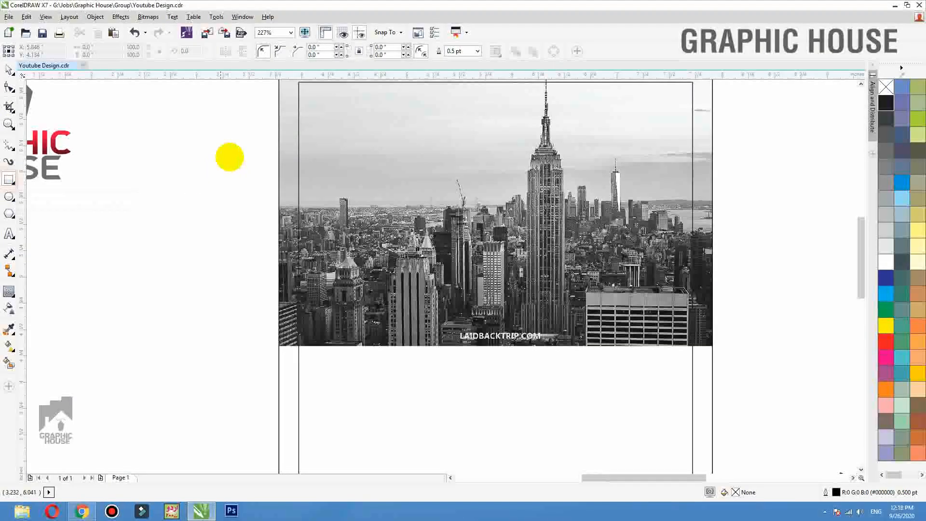
pyautogui.moveTo(279, 140)
pyautogui.mouseDown()
pyautogui.moveTo(628, 349)
pyautogui.moveTo(712, 369)
pyautogui.mouseUp()
pyautogui.click(885, 309)
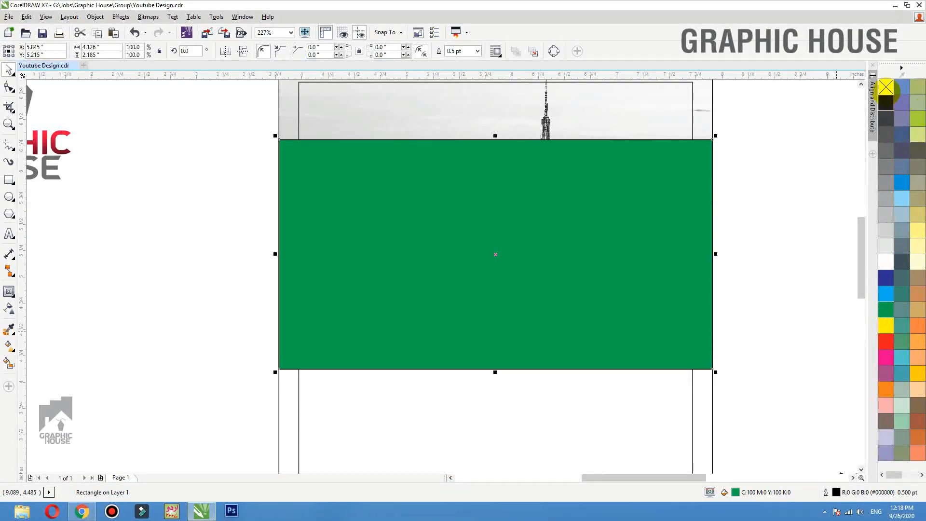
pyautogui.rightClick(885, 88)
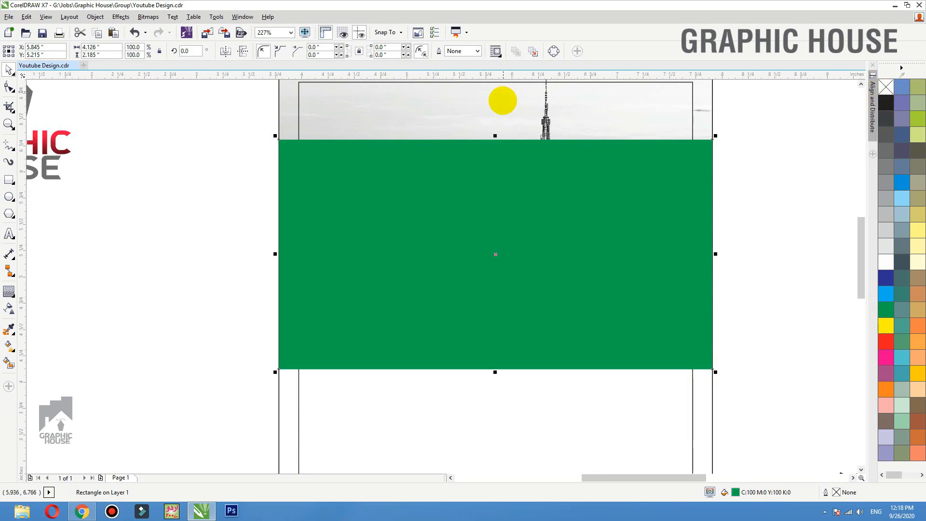
# PowerClip the green rectangle inside the outer frame and open the frame's contents for editing
pyautogui.rightClick(468, 161)
pyautogui.click(325, 124)
pyautogui.click(298, 124)
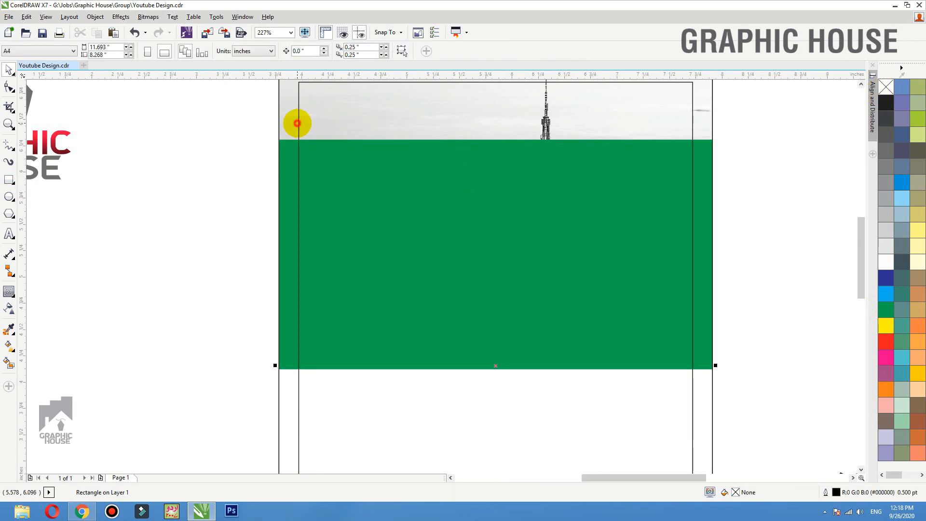
pyautogui.keyDown('ctrl'); pyautogui.click(298, 124); pyautogui.keyUp('ctrl')
pyautogui.moveTo(456, 194); pyautogui.dragTo(459, 303)
pyautogui.hotkey('ctrl', 'z')
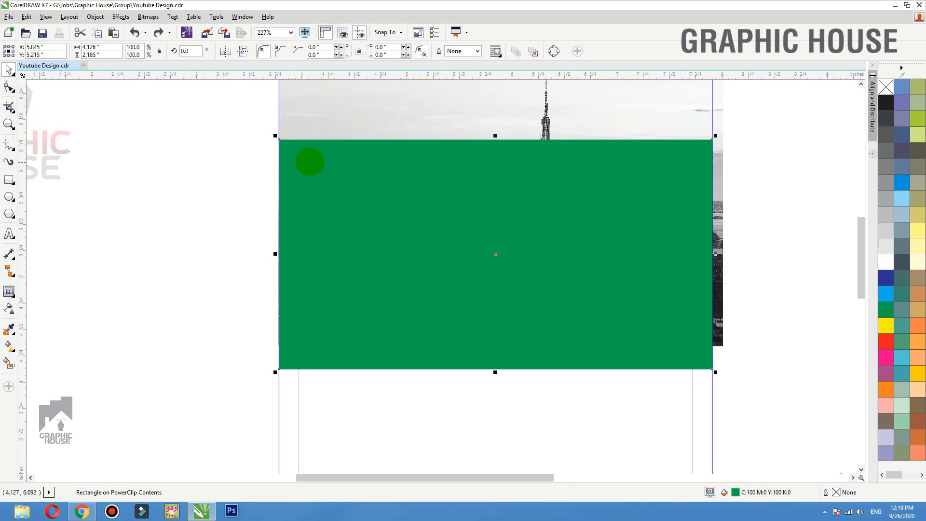
# Convert the green rectangle to curves and move its lower-left node up to the upper-left corner, forming a triangle
pyautogui.hotkey('ctrl', 'q')
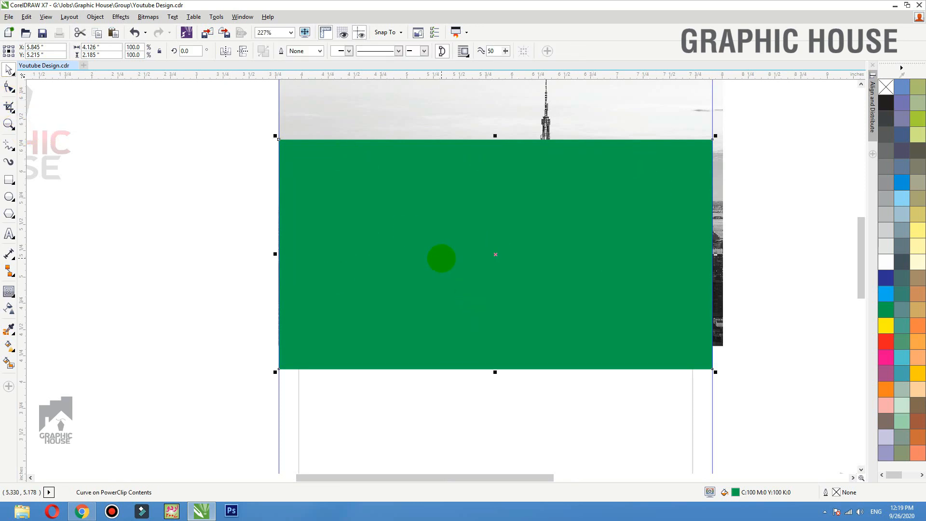
pyautogui.click(14, 90)
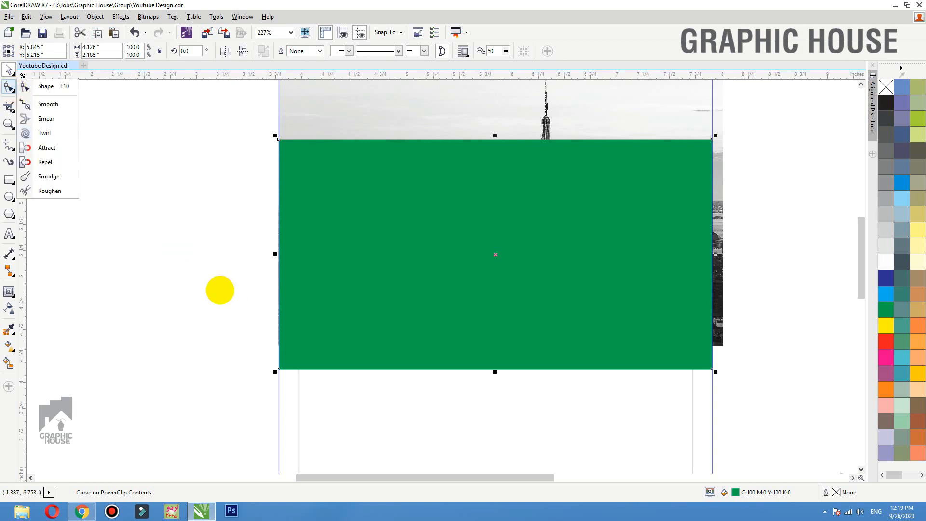
pyautogui.click(26, 72)
pyautogui.click(12, 90)
pyautogui.click(25, 87)
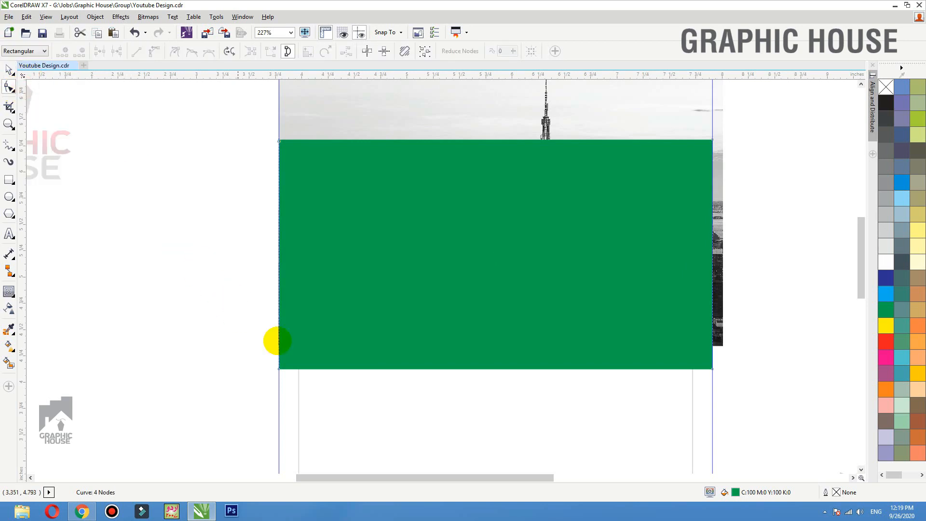
pyautogui.moveTo(279, 369); pyautogui.dragTo(277, 141)
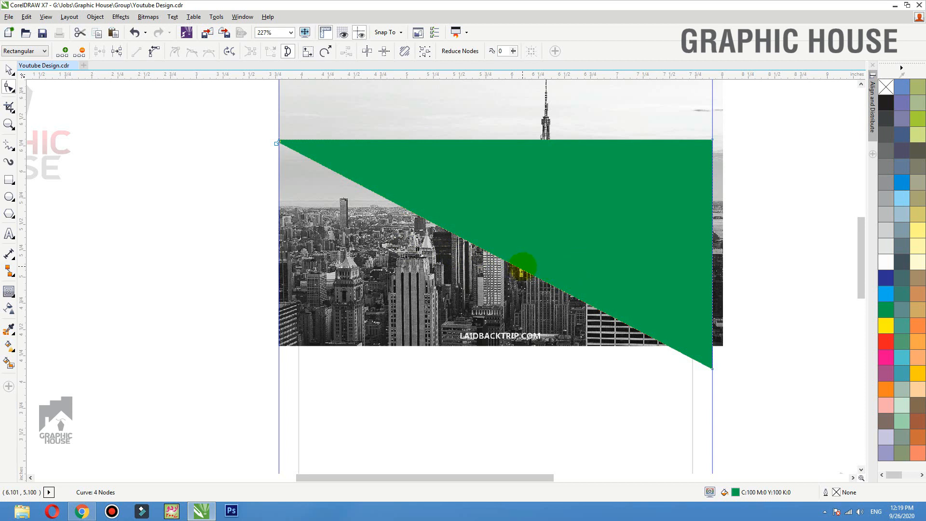
# Convert all segments of the green shape to curves and bend its lower and upper edges downward into a swoosh
pyautogui.moveTo(772, 100); pyautogui.dragTo(243, 425)
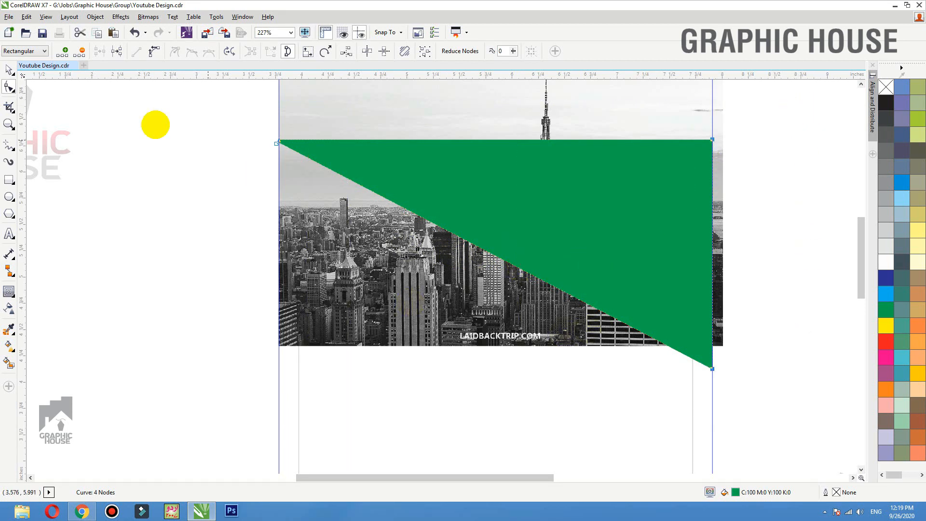
pyautogui.click(154, 53)
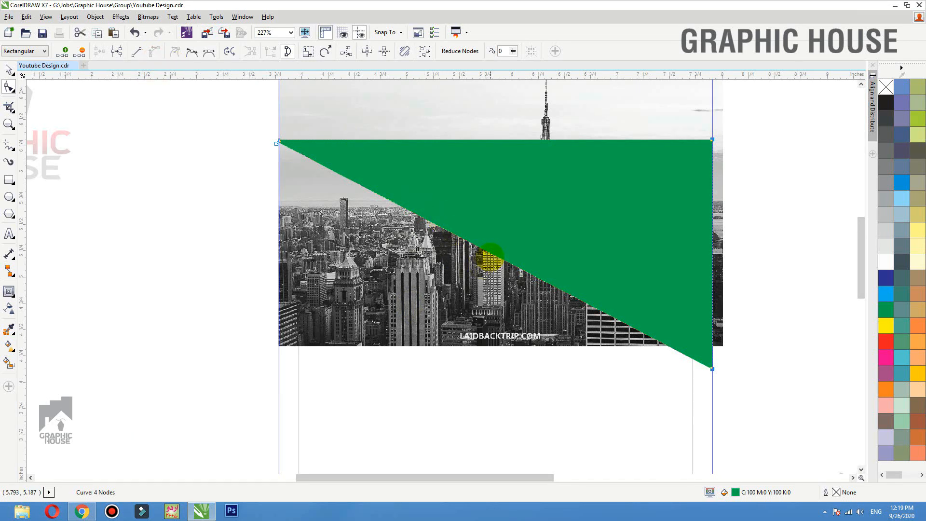
pyautogui.moveTo(490, 255); pyautogui.dragTo(420, 330)
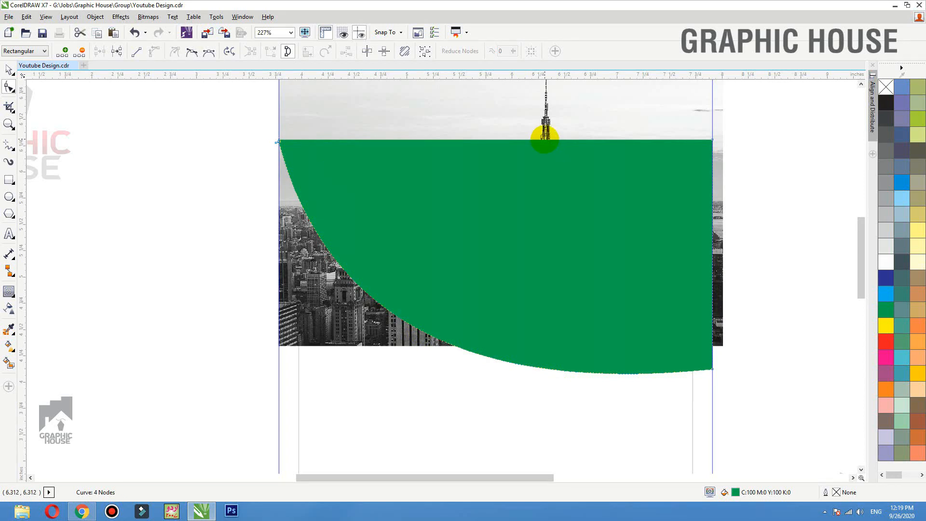
pyautogui.moveTo(545, 140); pyautogui.dragTo(489, 258)
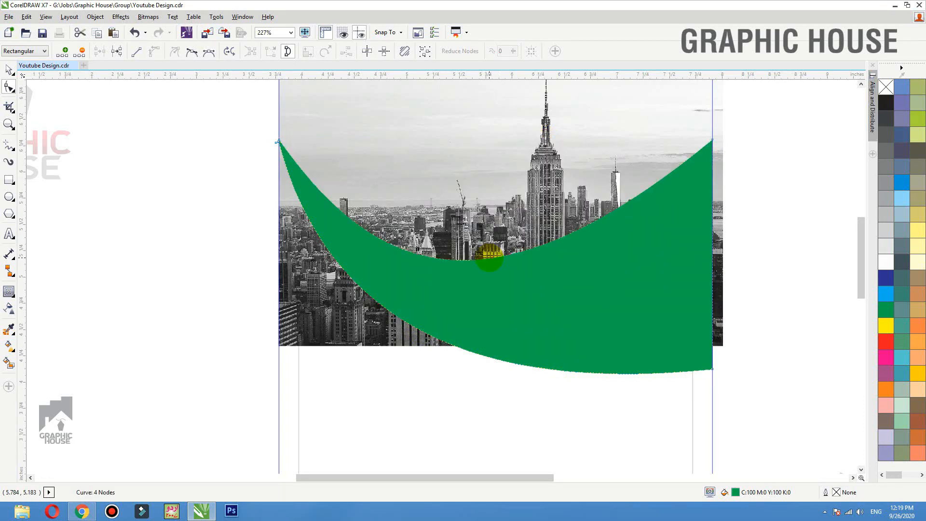
# Lower the green swoosh's upper-right node slightly and fine-tune the curvature of its upper and lower edges
pyautogui.moveTo(737, 117); pyautogui.dragTo(665, 233)
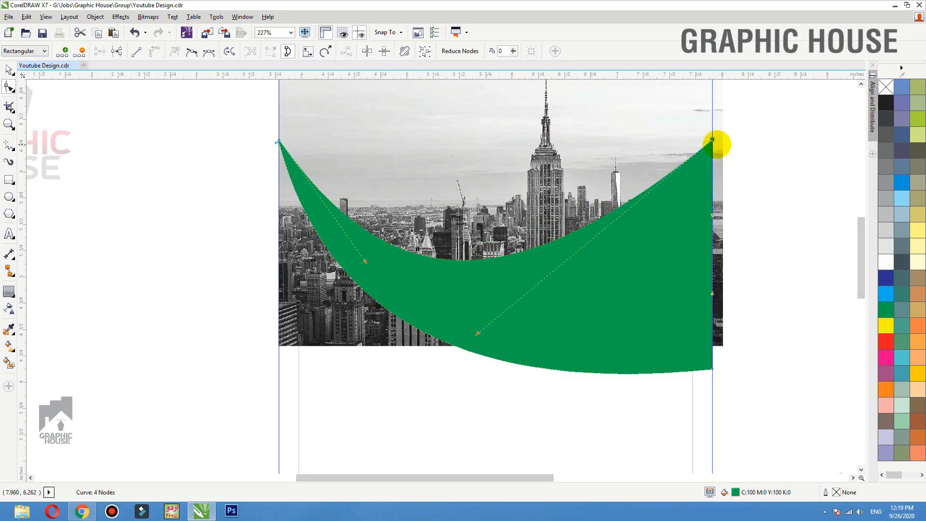
pyautogui.moveTo(712, 139); pyautogui.dragTo(712, 171)
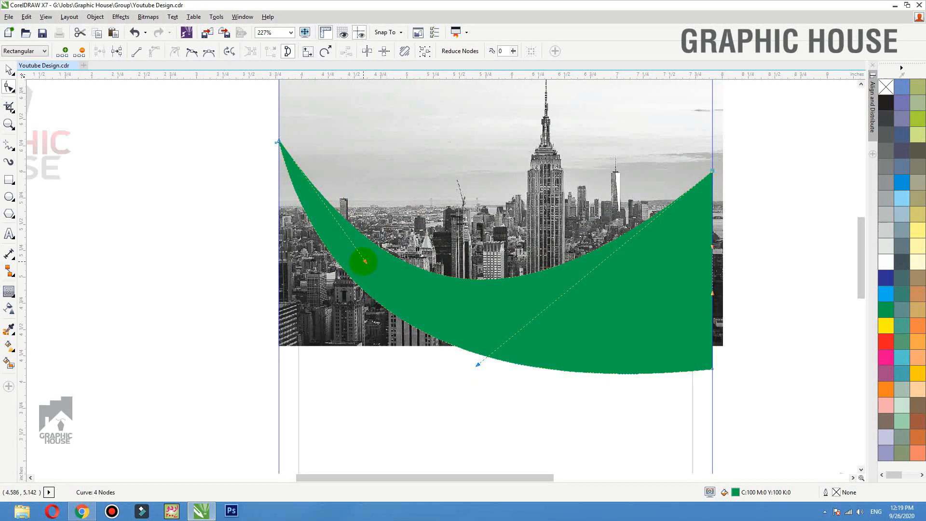
pyautogui.moveTo(372, 138); pyautogui.dragTo(263, 155)
pyautogui.moveTo(375, 108); pyautogui.dragTo(229, 201)
pyautogui.scroll(-3, 440, 233)
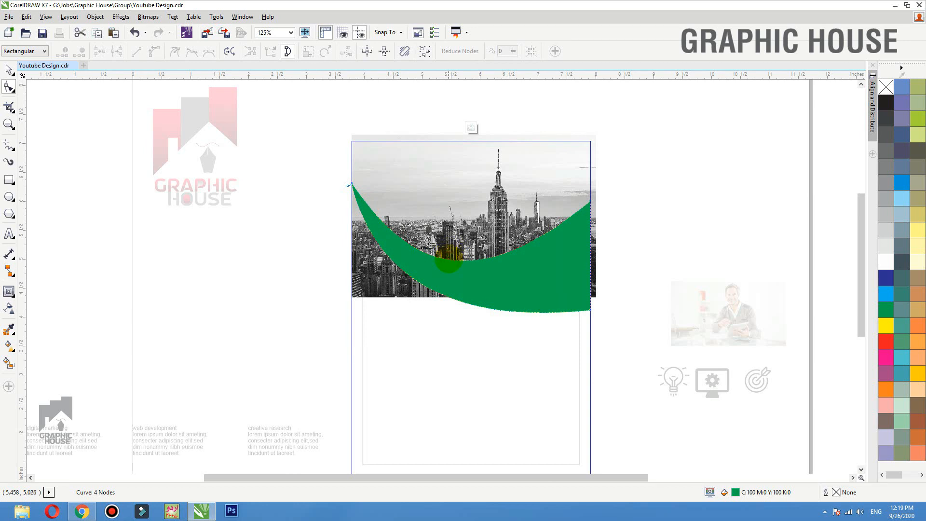
pyautogui.moveTo(449, 260); pyautogui.dragTo(453, 258)
pyautogui.moveTo(345, 223); pyautogui.dragTo(709, 379)
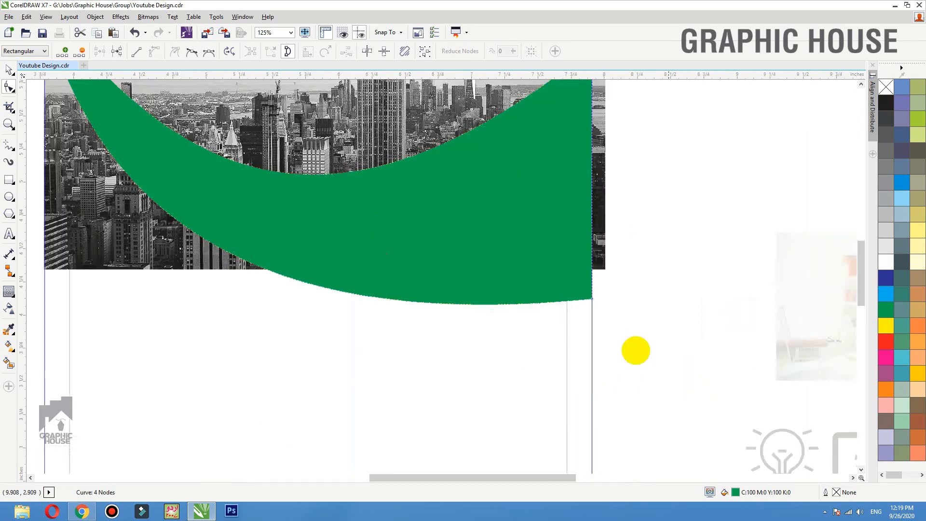
pyautogui.moveTo(645, 287); pyautogui.dragTo(517, 356)
pyautogui.scroll(-2, 567, 311)
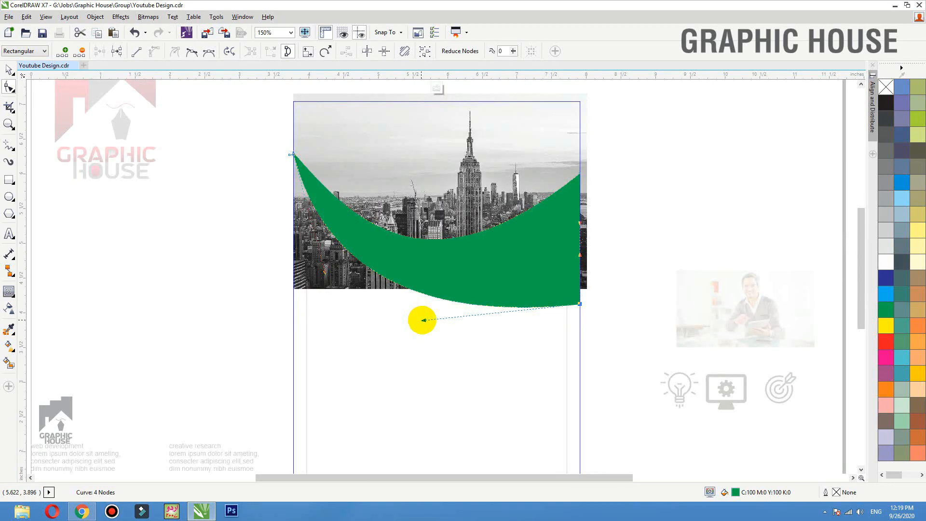
pyautogui.moveTo(423, 320)
pyautogui.mouseDown()
pyautogui.moveTo(422, 304)
pyautogui.moveTo(422, 319)
pyautogui.mouseUp()
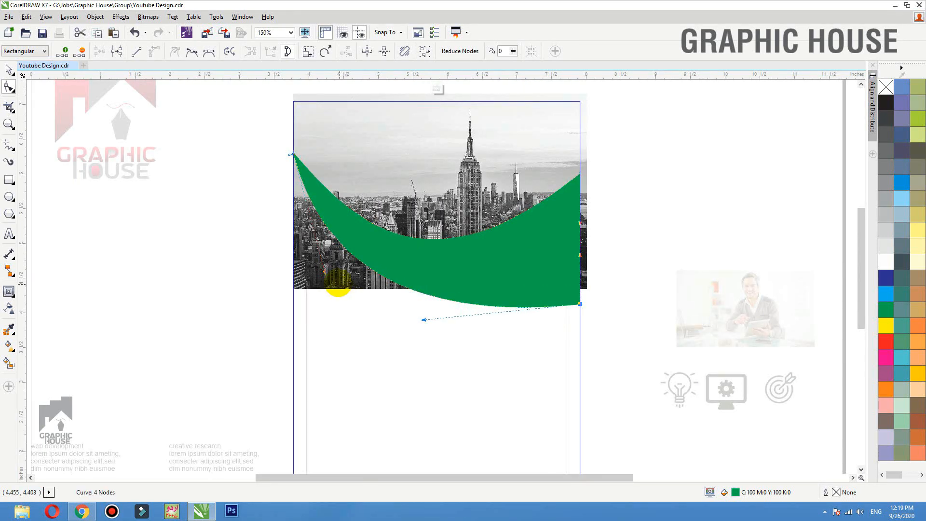
# Shift the skyline photo up and slightly left within the frame, centring it at about X 5.862, Y 5.983 inches
pyautogui.press('space')
pyautogui.moveTo(326, 276); pyautogui.dragTo(333, 349)
pyautogui.hotkey('ctrl', 'z')
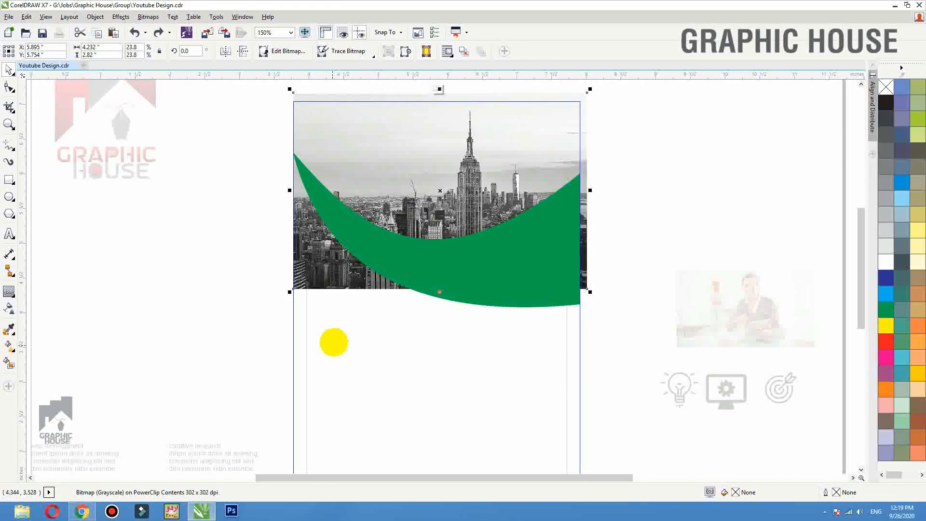
pyautogui.click(311, 294)
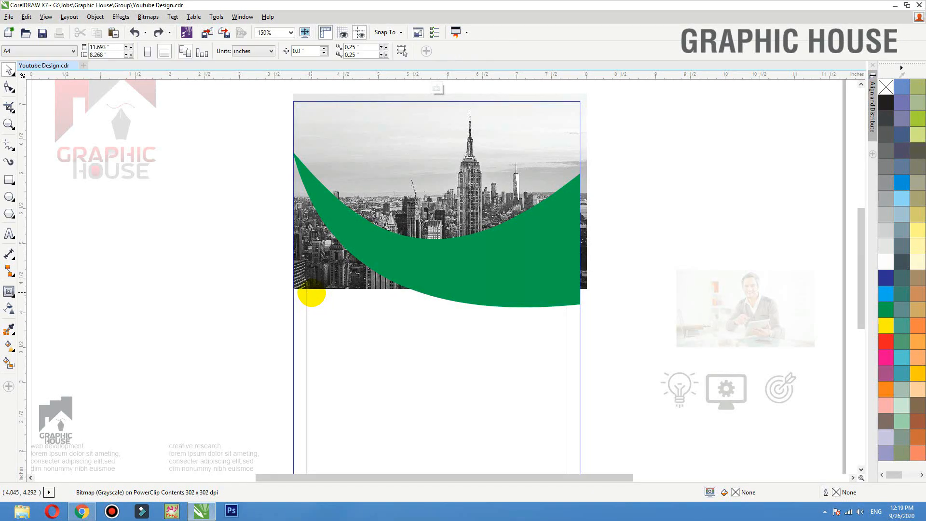
pyautogui.moveTo(313, 286); pyautogui.dragTo(305, 273)
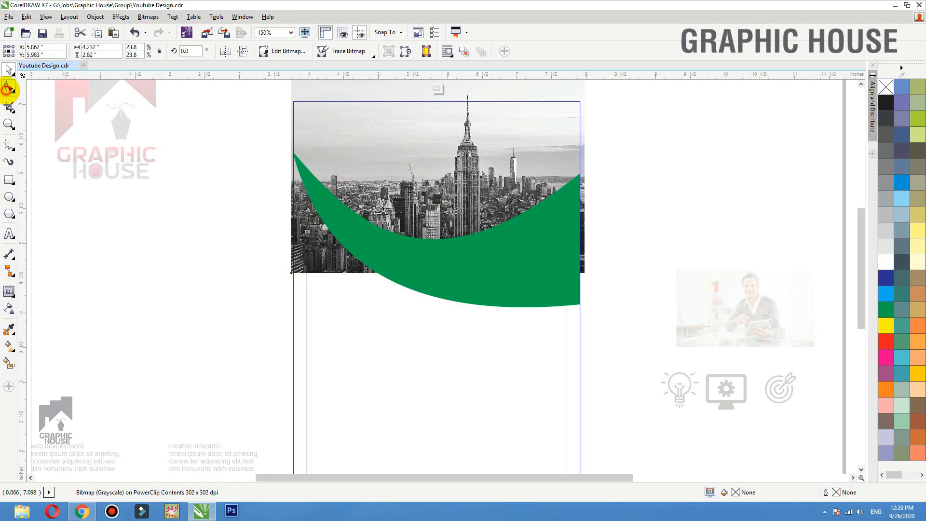
# Add a node to the photo's lower edge, raise its lower-left corner node to crop it behind the swoosh, and finish editing the contents
pyautogui.click(7, 88)
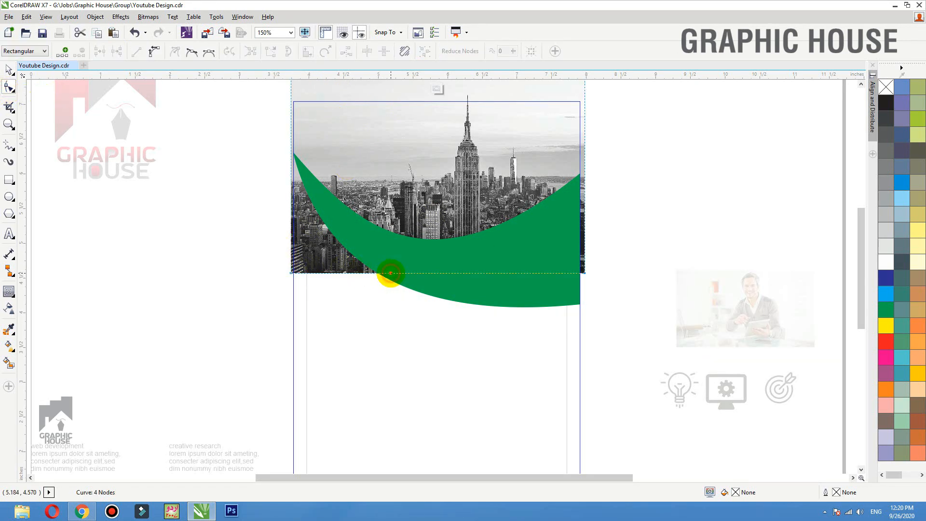
pyautogui.doubleClick(390, 273)
pyautogui.moveTo(290, 273); pyautogui.dragTo(291, 152)
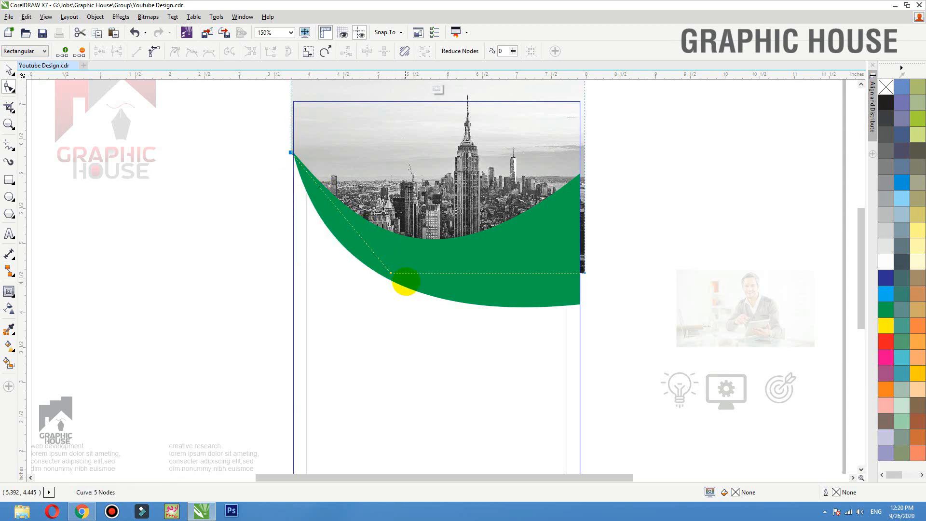
pyautogui.press('space')
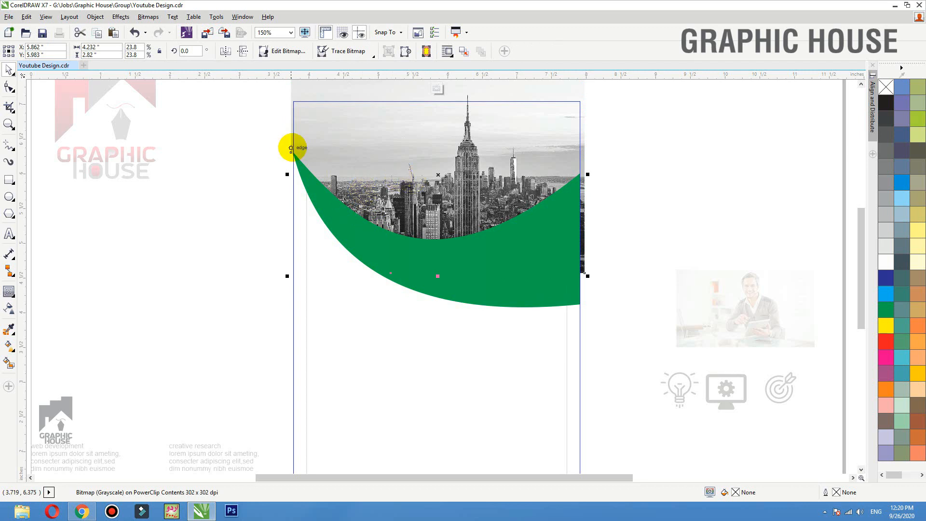
pyautogui.click(644, 203)
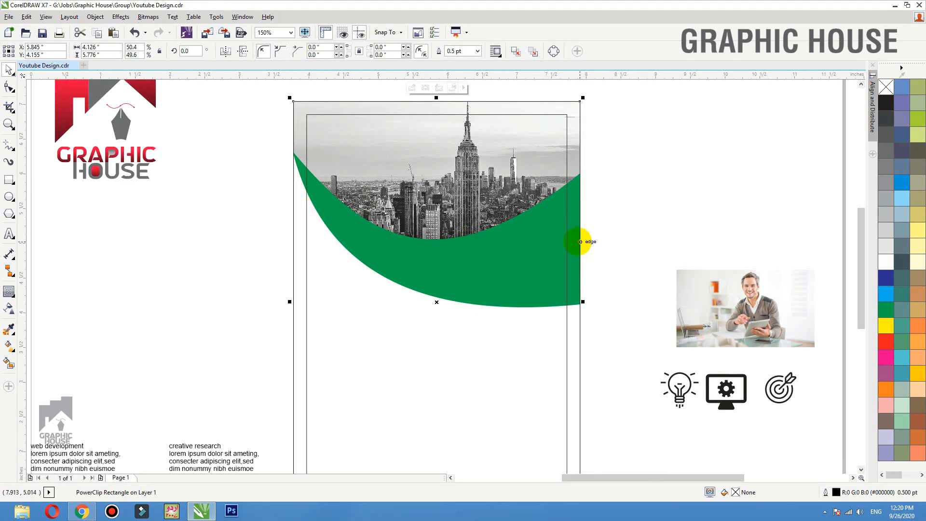
# Reopen the frame's PowerClip contents and place a copy of the green swoosh below the original
pyautogui.doubleClick(574, 241)
pyautogui.click(509, 297)
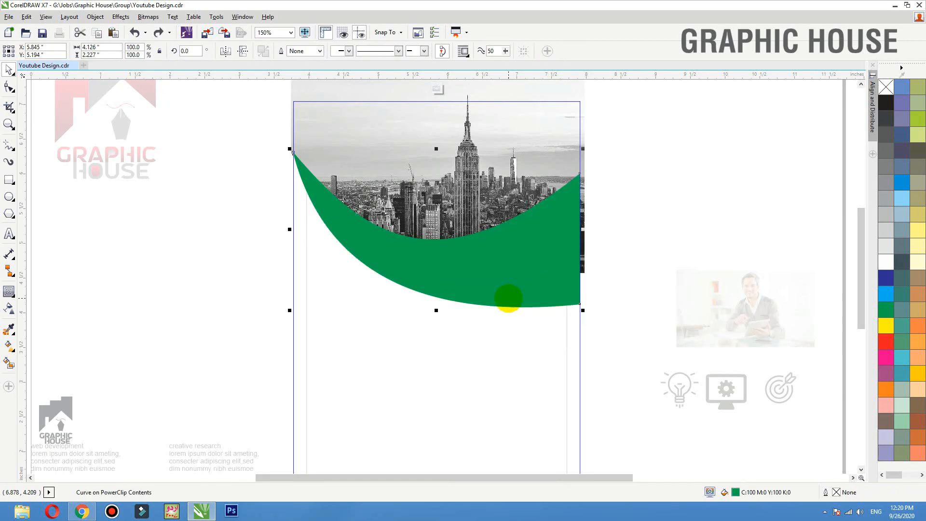
pyautogui.moveTo(564, 234)
pyautogui.mouseDown()
pyautogui.moveTo(567, 265)
pyautogui.moveTo(527, 343)
pyautogui.moveTo(526, 381)
pyautogui.mouseUp()
# Recolour the original upper swoosh dark green with a CMYK fill of C100 M0 Y100 K60
pyautogui.click(582, 261)
pyautogui.click(550, 242)
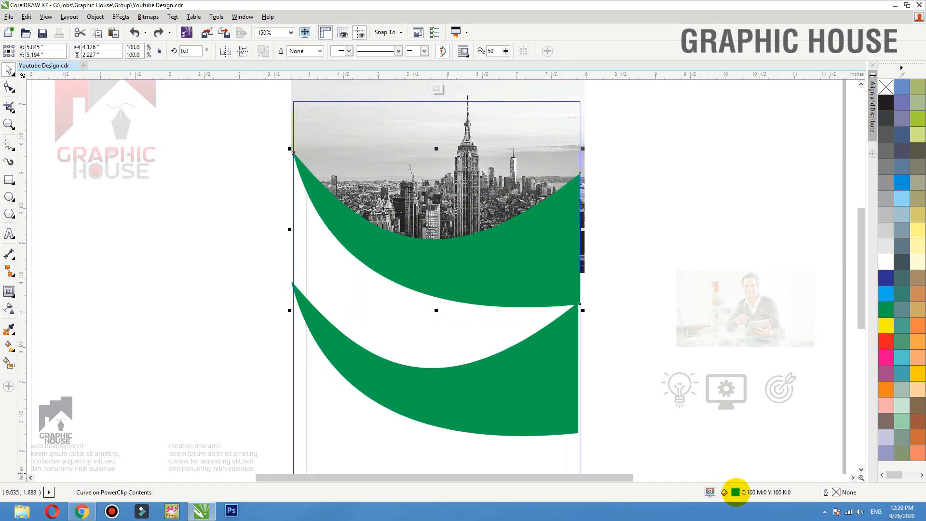
pyautogui.doubleClick(735, 492)
pyautogui.doubleClick(829, 139)
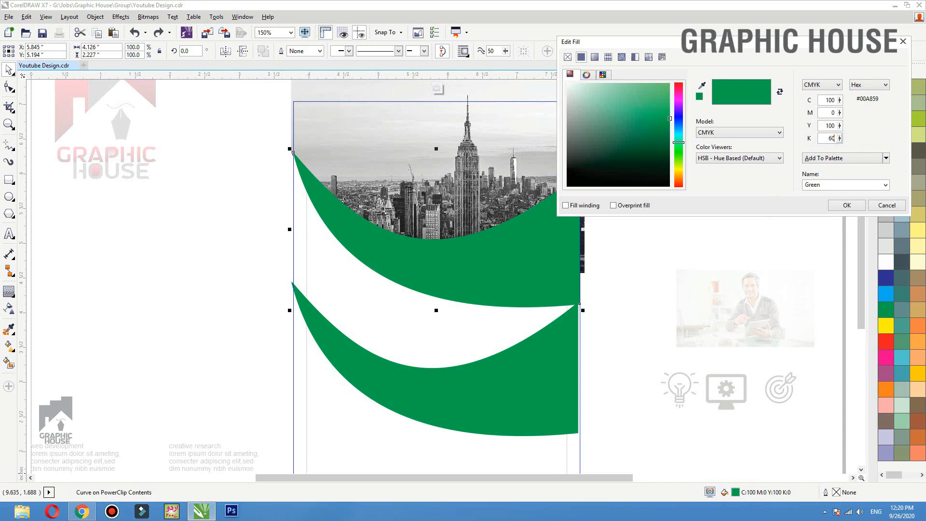
pyautogui.press('Tab')
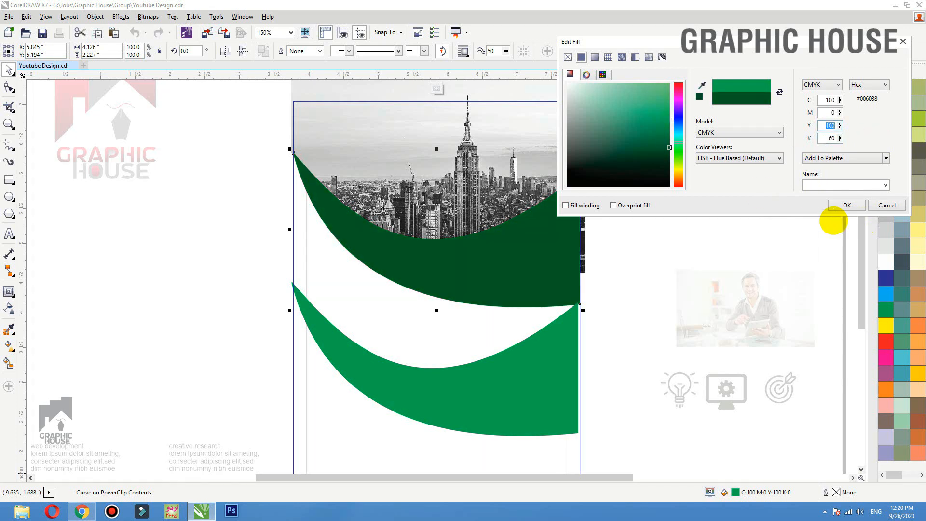
pyautogui.click(847, 205)
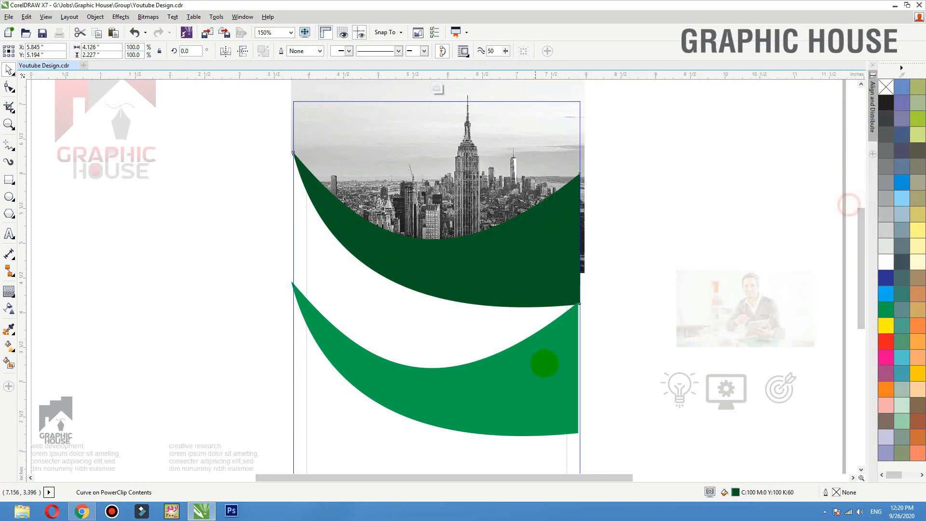
# Move the lighter green copy up over the dark swoosh, PowerClip it inside that swoosh, and open the clipped contents for editing
pyautogui.moveTo(542, 363); pyautogui.dragTo(548, 307)
pyautogui.rightClick(560, 152)
pyautogui.click(599, 155)
pyautogui.click(542, 217)
pyautogui.keyDown('ctrl'); pyautogui.click(543, 218); pyautogui.keyUp('ctrl')
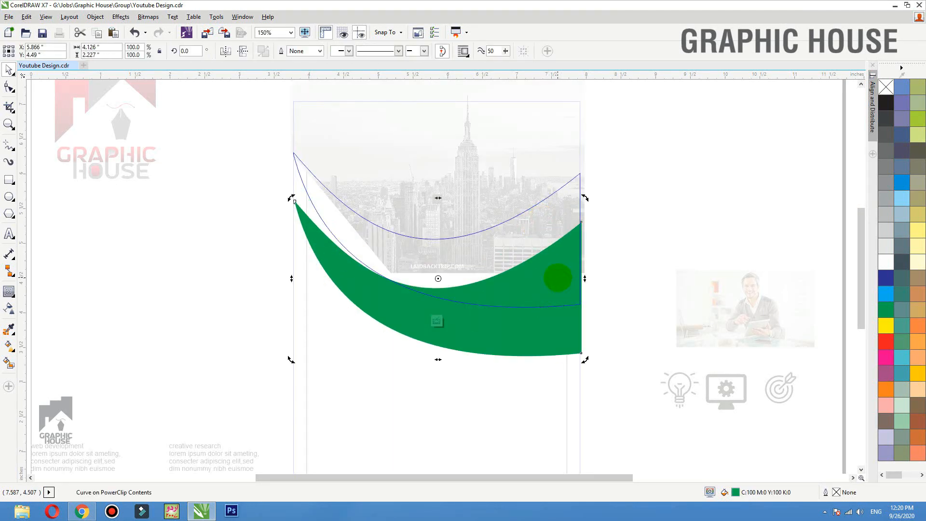
# Reshape the clipped green swoosh by pulling its left tip up beyond the frame and bowing its lower edge outward
pyautogui.press('F10')
pyautogui.moveTo(281, 195); pyautogui.dragTo(280, 147)
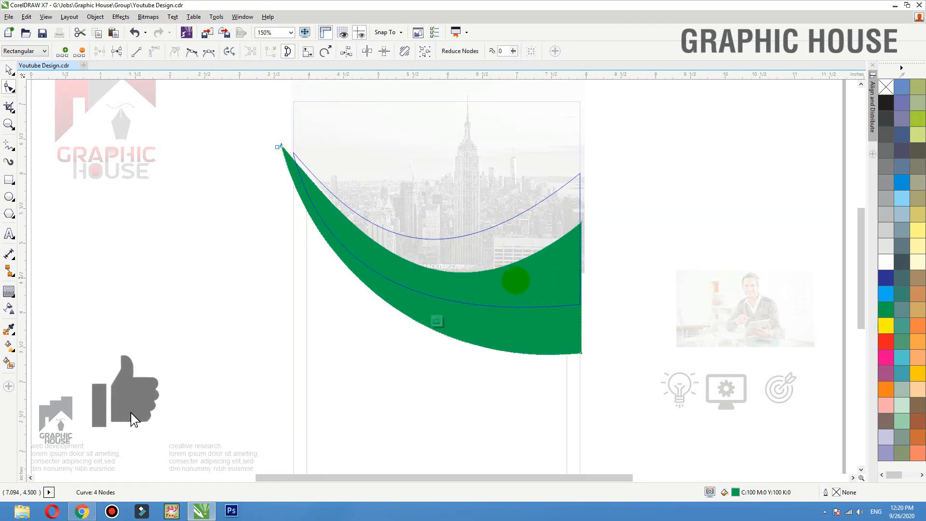
pyautogui.moveTo(618, 201); pyautogui.dragTo(560, 228)
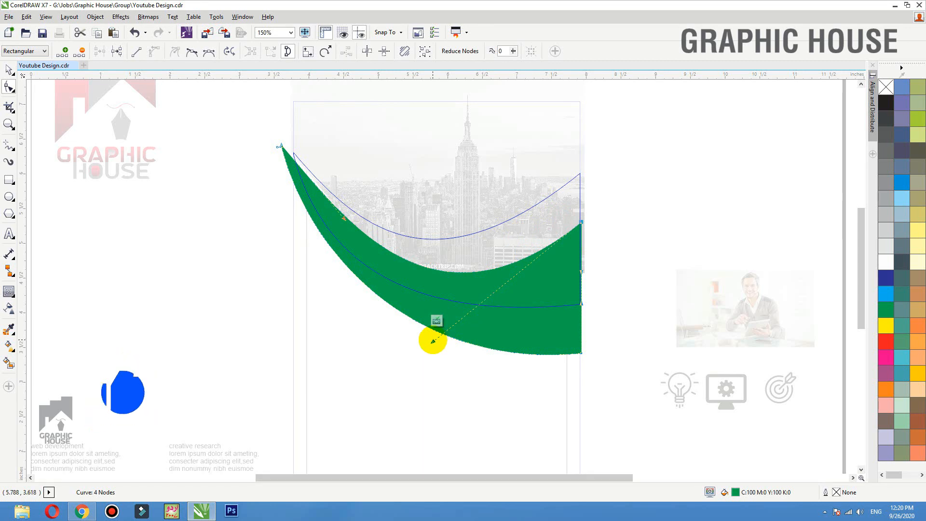
pyautogui.moveTo(432, 341); pyautogui.dragTo(449, 351)
# Place a copy of the reshaped green swoosh above the original inside the PowerClip contents
pyautogui.press('space')
pyautogui.moveTo(499, 332)
pyautogui.mouseDown()
pyautogui.moveTo(496, 209)
pyautogui.moveTo(572, 236)
pyautogui.moveTo(573, 203)
pyautogui.mouseUp()
pyautogui.rightClick(494, 221)
pyautogui.scroll(-1, 492, 255)
pyautogui.press('F2')
pyautogui.moveTo(621, 331)
pyautogui.mouseDown()
pyautogui.moveTo(316, 137)
pyautogui.moveTo(306, 119)
pyautogui.mouseUp()
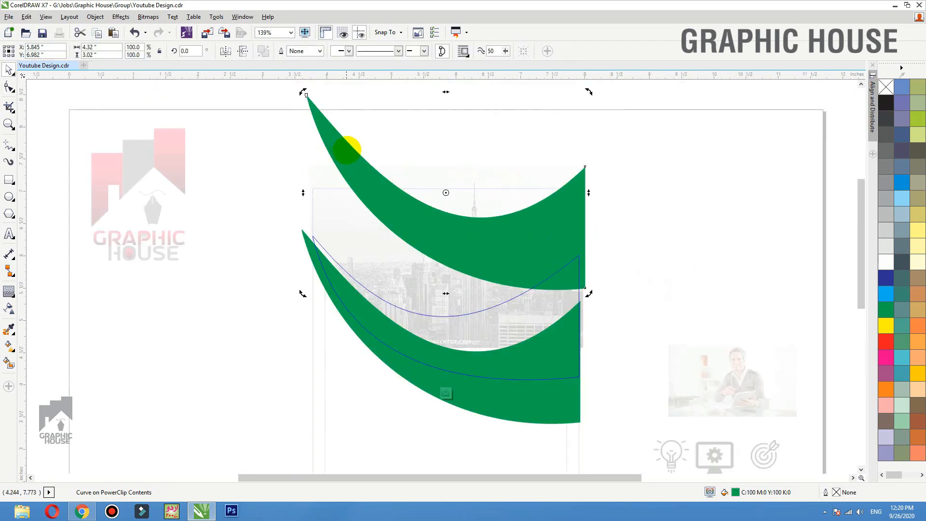
# Rotate the upper copy about 22 degrees counter-clockwise, fit it along the dark swoosh's upper edge, and finish editing the contents
pyautogui.click(337, 173)
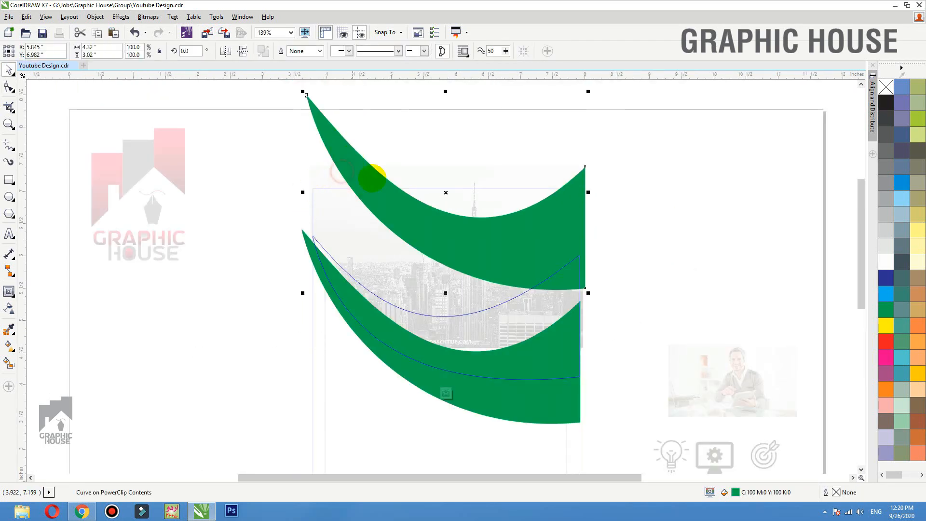
pyautogui.moveTo(303, 193); pyautogui.dragTo(346, 306)
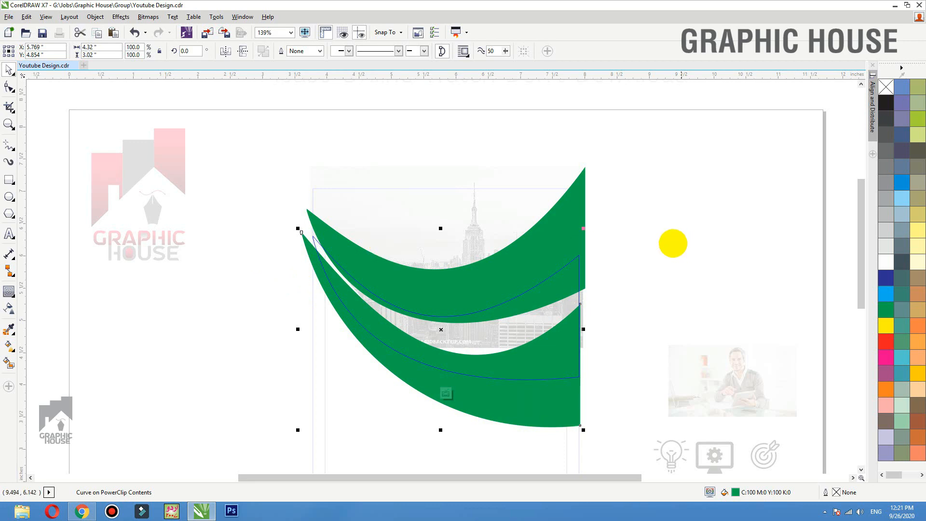
pyautogui.keyDown('ctrl'); pyautogui.click(682, 315); pyautogui.keyUp('ctrl')
pyautogui.press('F2')
pyautogui.moveTo(678, 215); pyautogui.dragTo(254, 409)
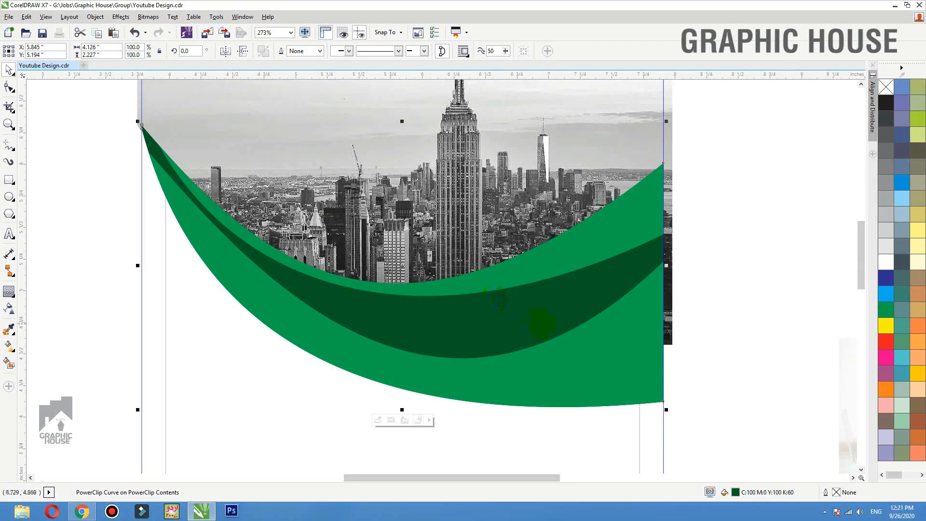
# Reopen the swoosh's PowerClip contents and bow the upper green copy's lower edge slightly downward
pyautogui.keyDown('ctrl'); pyautogui.click(556, 369); pyautogui.keyUp('ctrl')
pyautogui.scroll(-2, 480, 271)
pyautogui.click(484, 269)
pyautogui.press('F10')
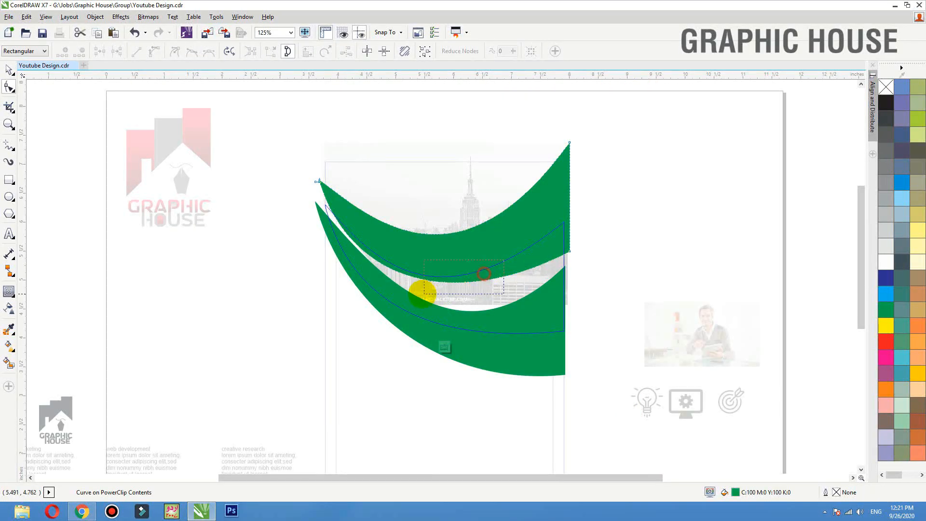
pyautogui.moveTo(446, 283); pyautogui.dragTo(456, 289)
pyautogui.press('space')
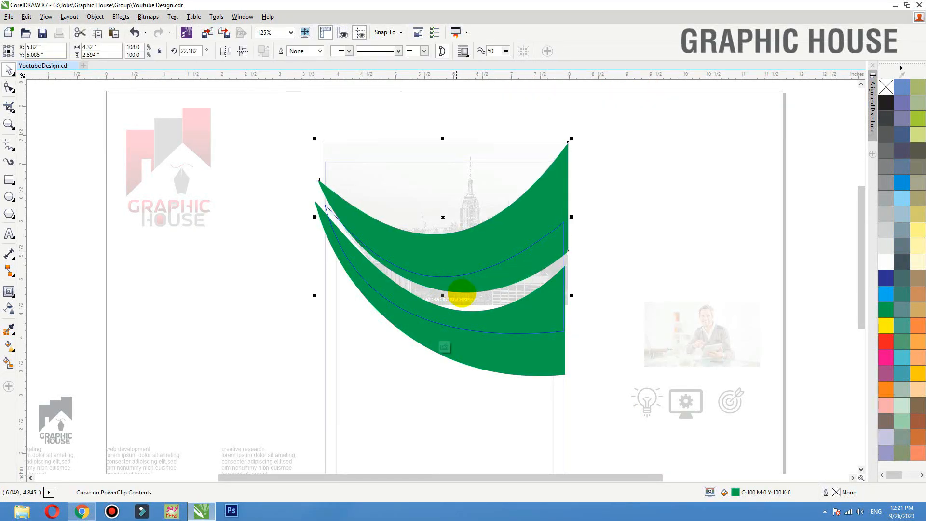
pyautogui.moveTo(528, 260); pyautogui.dragTo(510, 246)
pyautogui.hotkey('ctrl', 'z')
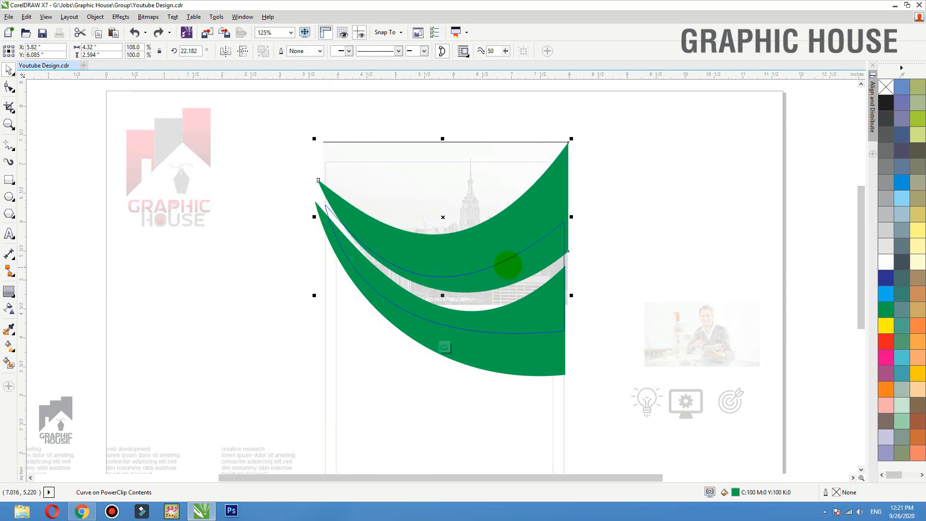
# Apply a top-to-bottom linear fountain fill to the upper swoosh and set its end colour to green C100 M0 Y100
pyautogui.press('g')
pyautogui.moveTo(486, 198); pyautogui.dragTo(489, 307)
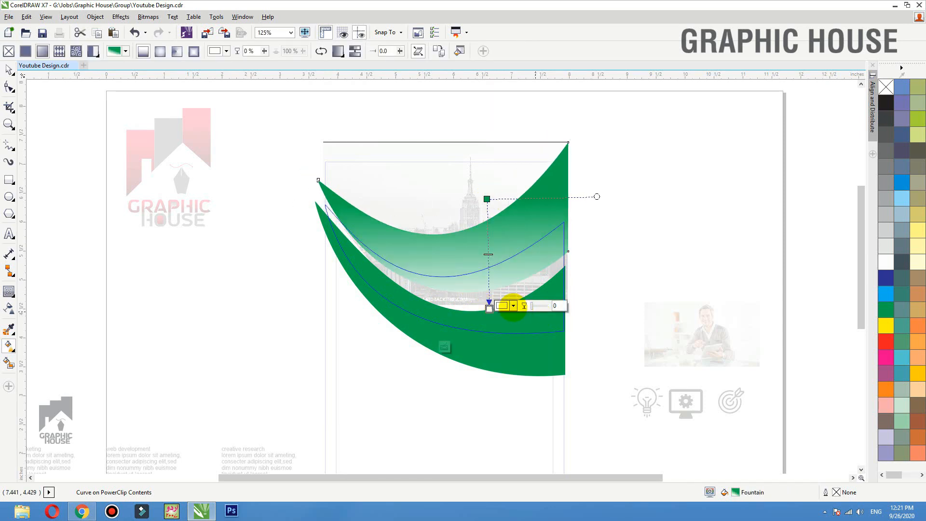
pyautogui.click(514, 305)
pyautogui.click(534, 326)
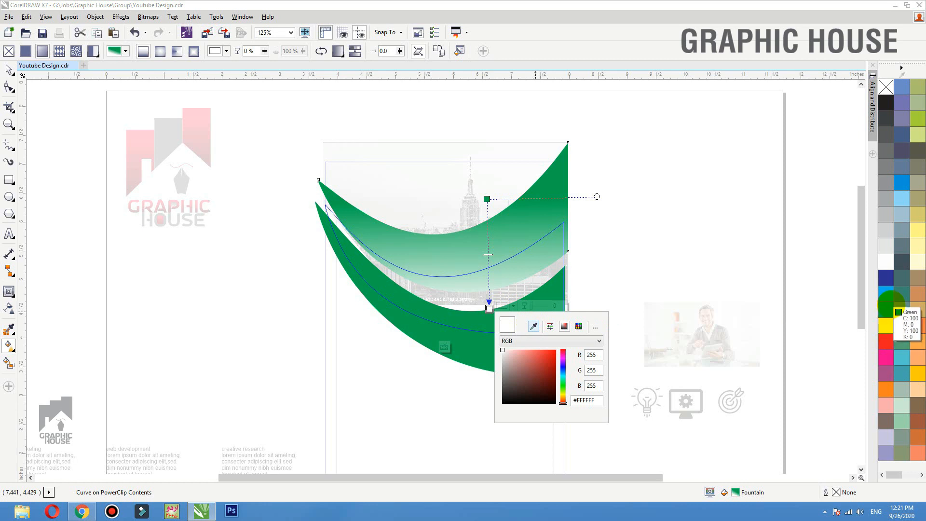
pyautogui.click(891, 304)
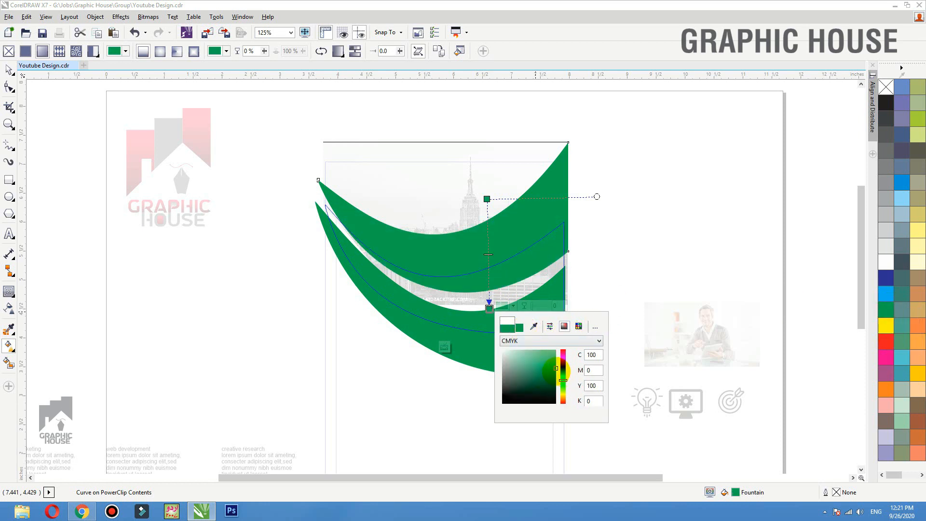
pyautogui.click(594, 401)
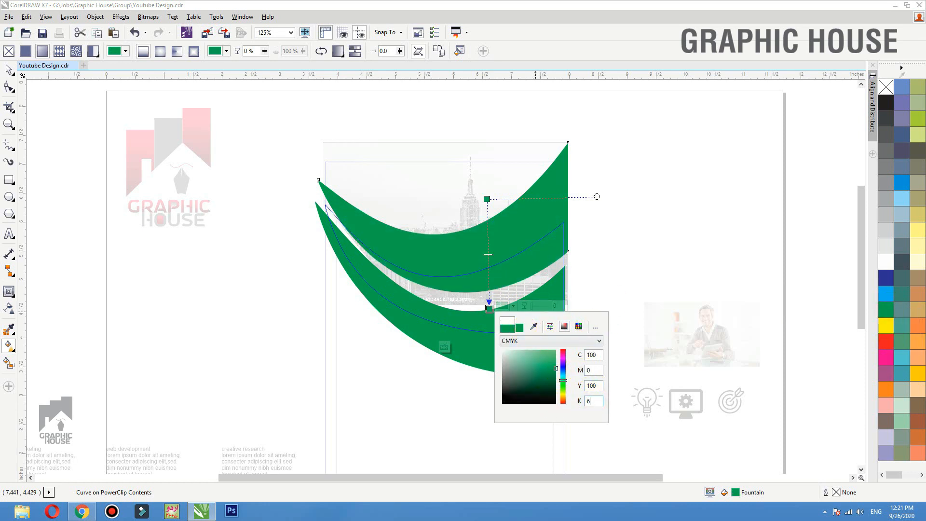
pyautogui.click(452, 317)
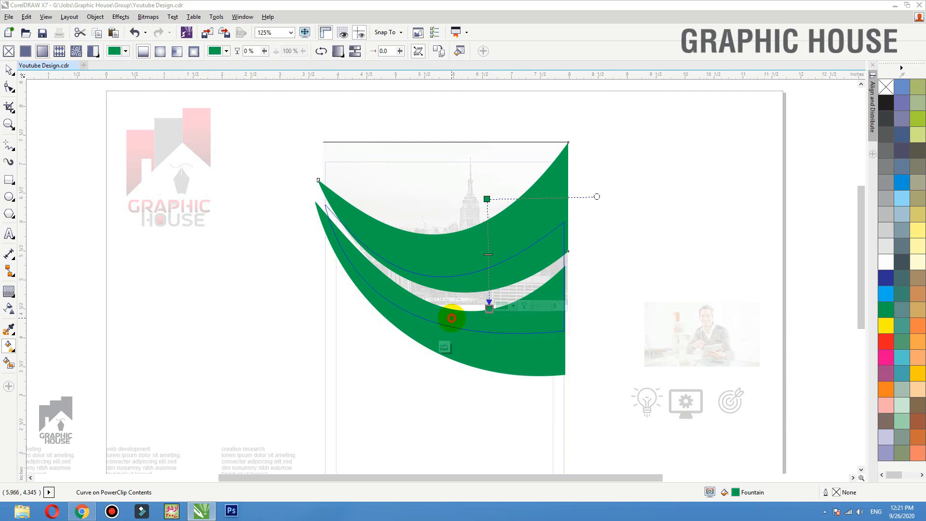
# Darken the lower end colour of the upper swoosh's fountain fill to K60
pyautogui.click(490, 307)
pyautogui.click(513, 306)
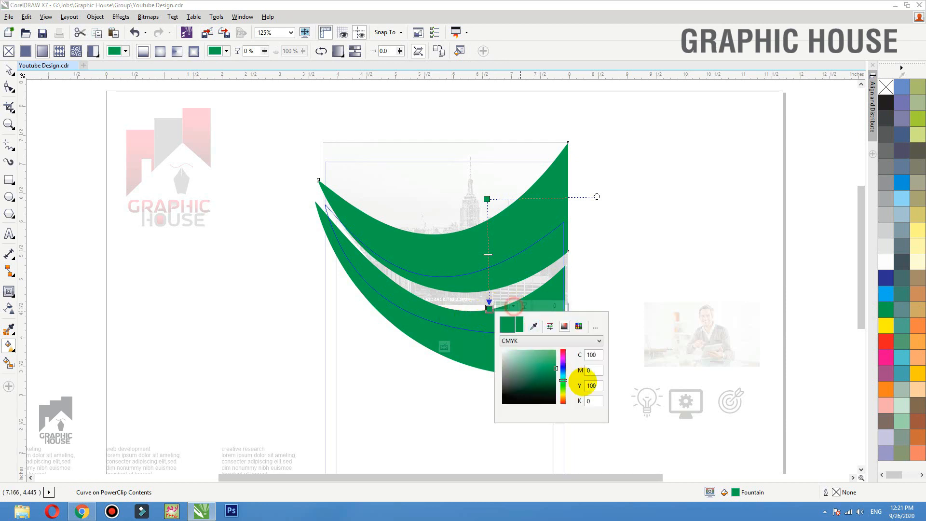
pyautogui.doubleClick(589, 401)
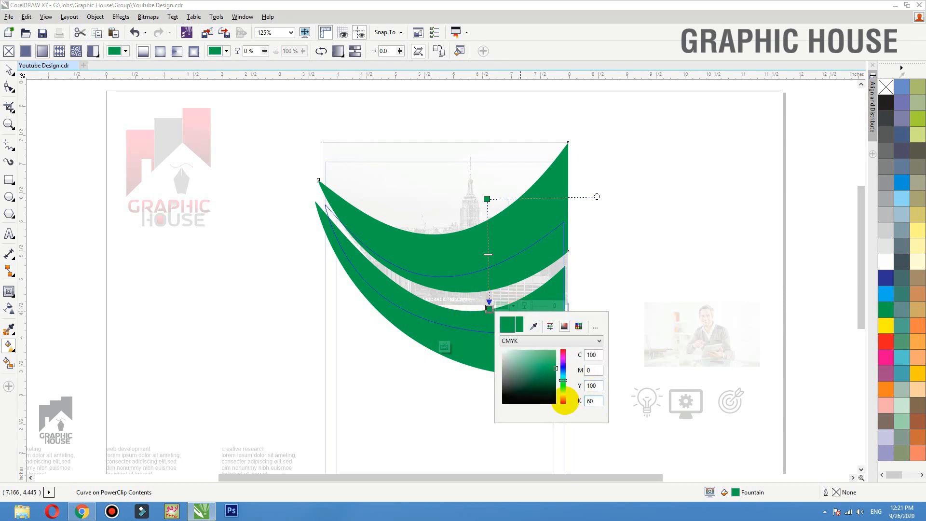
pyautogui.write('60')
pyautogui.press('Return')
# Give the lower swoosh a left-to-right green to dark green fountain fill and finish editing the contents
pyautogui.click(487, 346)
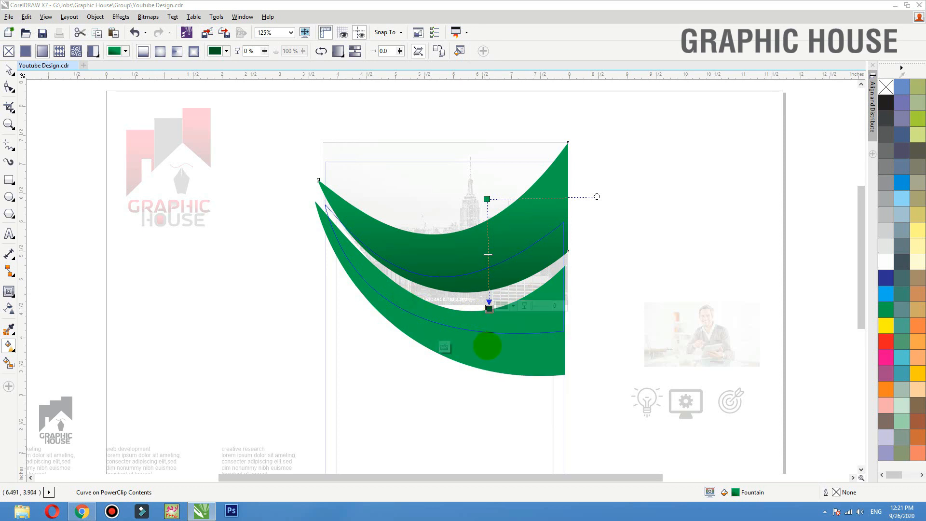
pyautogui.press('space')
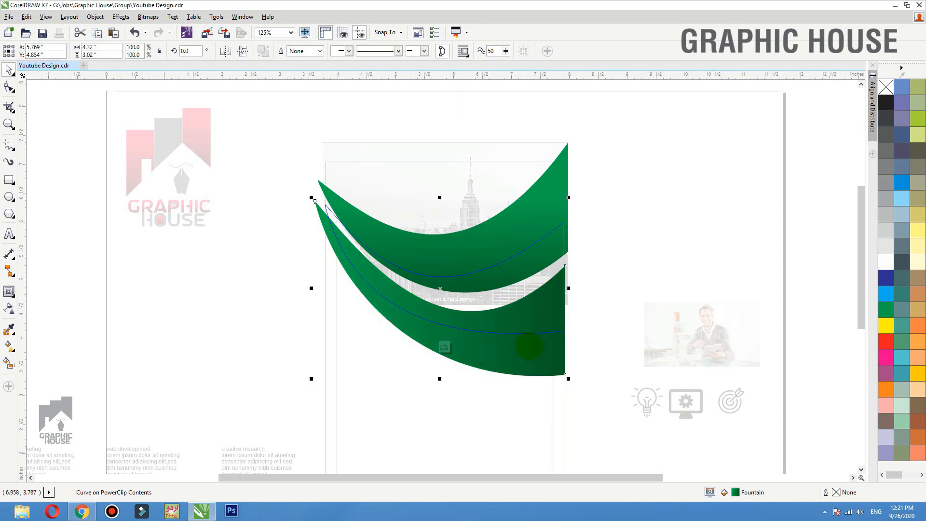
pyautogui.keyDown('ctrl'); pyautogui.click(611, 294); pyautogui.keyUp('ctrl')
pyautogui.click(652, 203)
pyautogui.moveTo(702, 160); pyautogui.dragTo(243, 395)
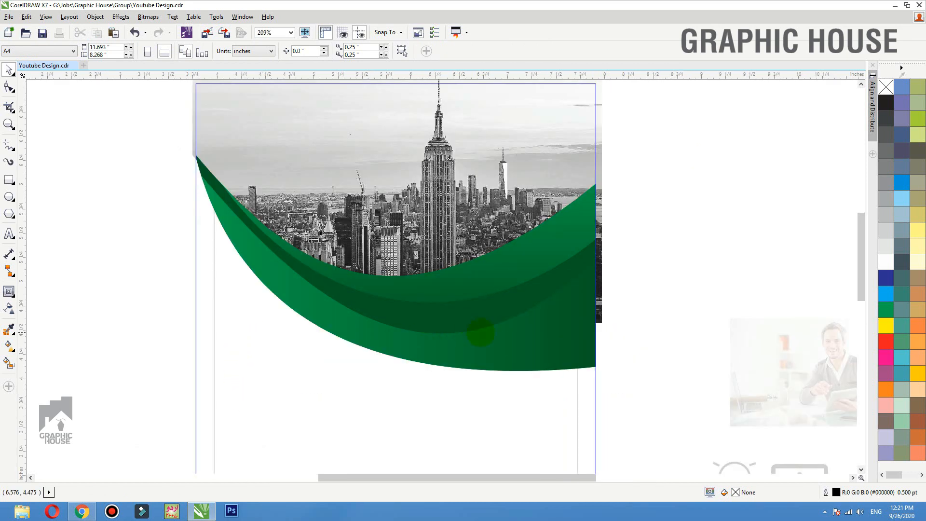
# Place a copy of the lower swoosh about 0.24 in below it and fill the copy with C100 M0 Y100 K60
pyautogui.keyDown('ctrl'); pyautogui.click(468, 341); pyautogui.keyUp('ctrl')
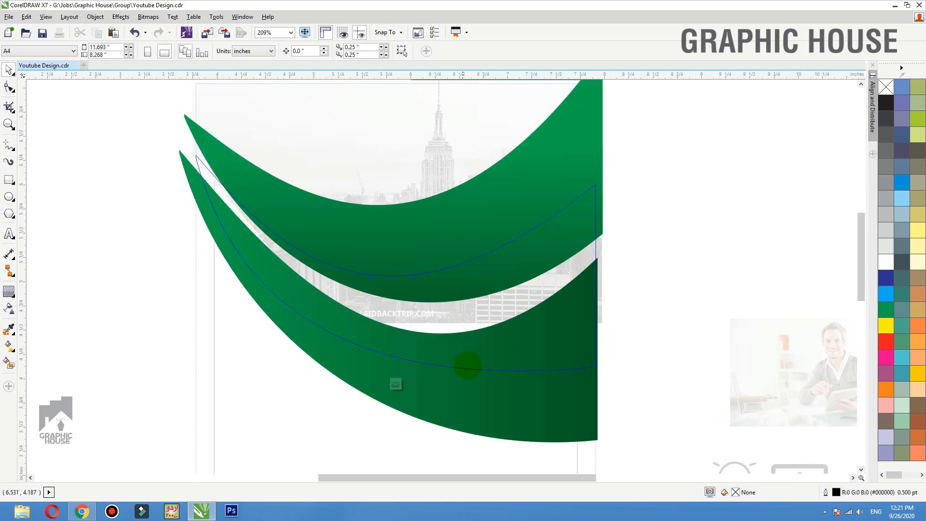
pyautogui.moveTo(494, 355); pyautogui.dragTo(494, 378)
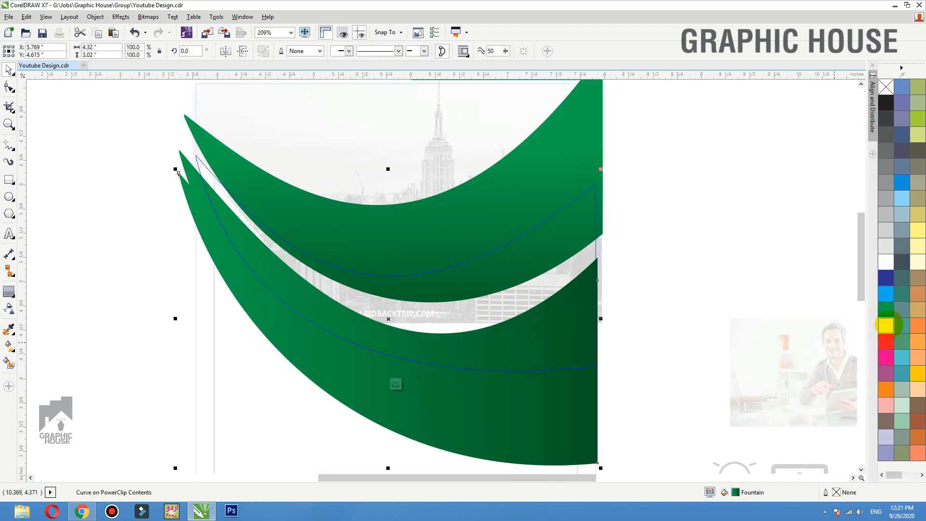
pyautogui.click(885, 309)
pyautogui.doubleClick(735, 490)
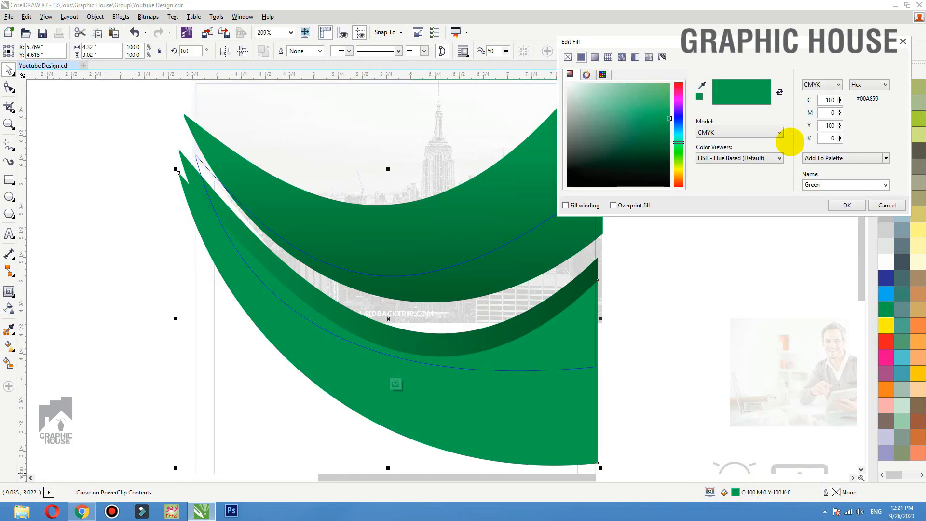
pyautogui.doubleClick(832, 139)
pyautogui.write('60')
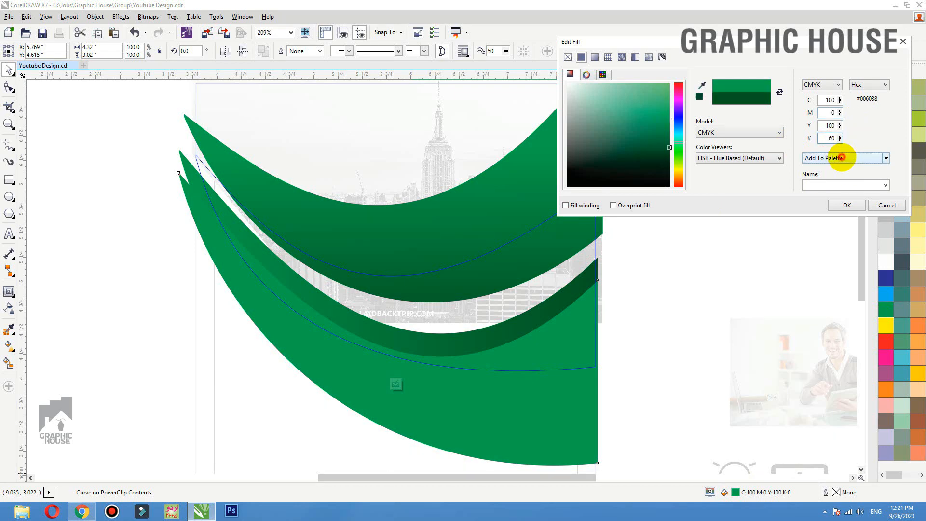
pyautogui.click(846, 205)
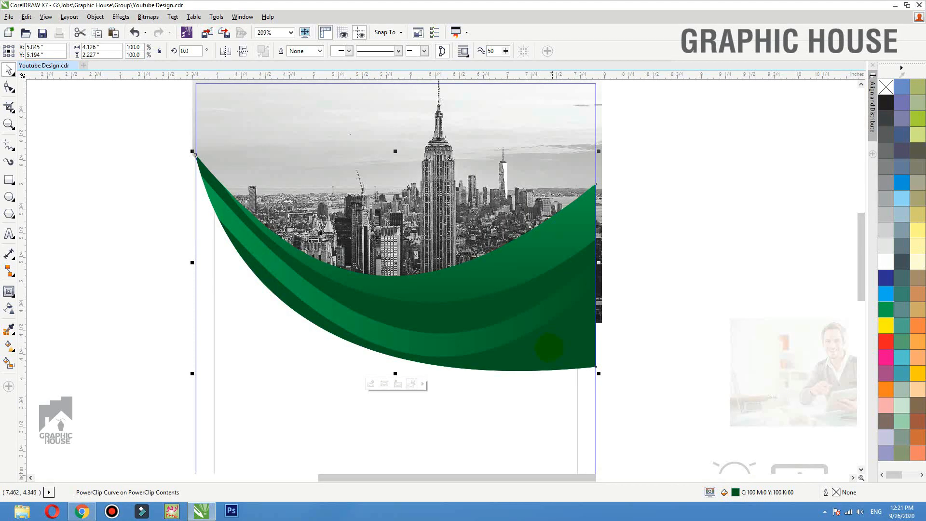
# Reopen the swoosh contents, copy the dark green swoosh up over the upper gradient swoosh, and rotate the copy to follow it
pyautogui.keyDown('ctrl'); pyautogui.click(571, 352); pyautogui.keyUp('ctrl')
pyautogui.moveTo(566, 414); pyautogui.dragTo(561, 234)
pyautogui.moveTo(596, 273); pyautogui.dragTo(427, 241)
# Reshape the dark upper copy by pulling out its lower-right corner, lowering its bottom edge, and adjusting its left tip
pyautogui.press('F10')
pyautogui.moveTo(605, 262); pyautogui.dragTo(626, 204)
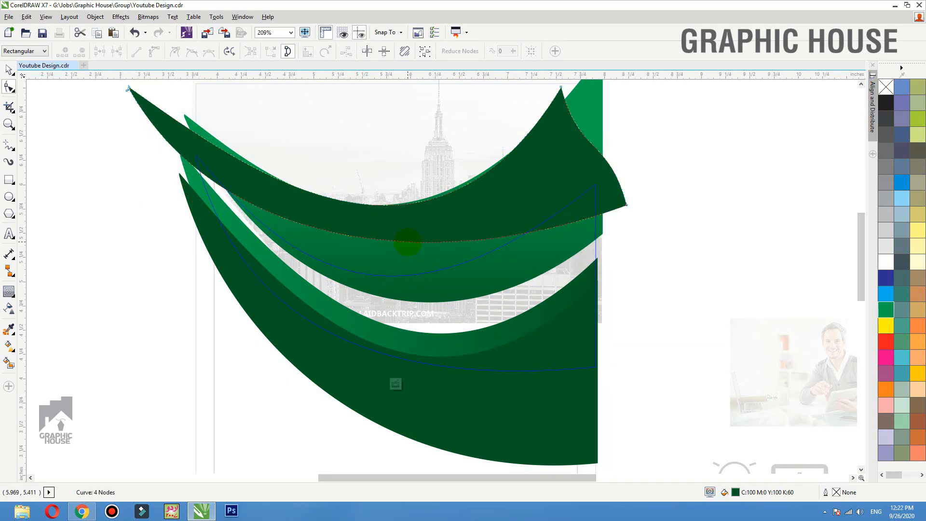
pyautogui.moveTo(408, 241); pyautogui.dragTo(422, 284)
pyautogui.moveTo(119, 78); pyautogui.dragTo(140, 66)
pyautogui.moveTo(110, 119); pyautogui.dragTo(157, 69)
pyautogui.moveTo(129, 104); pyautogui.dragTo(135, 96)
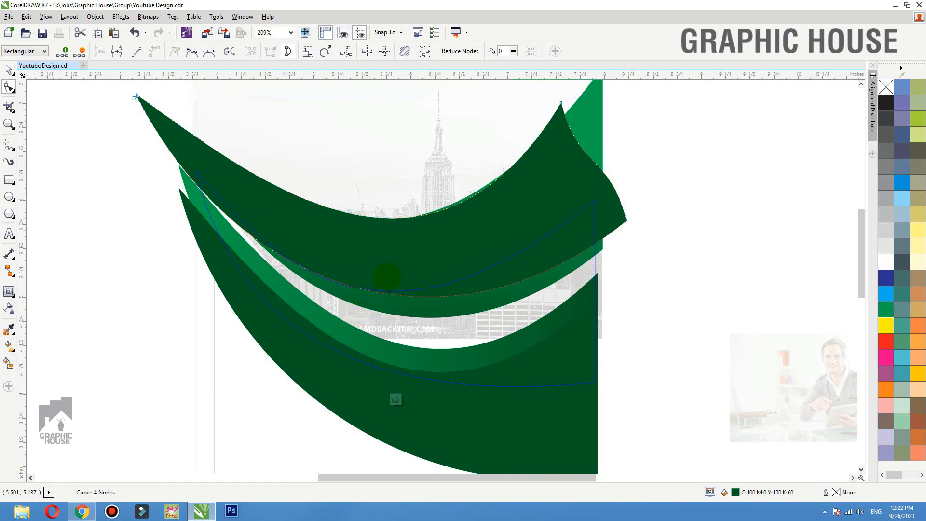
# Bow the dark upper copy's lower edge slightly further down and finish editing the swoosh contents
pyautogui.click(346, 288)
pyautogui.moveTo(348, 285); pyautogui.dragTo(349, 294)
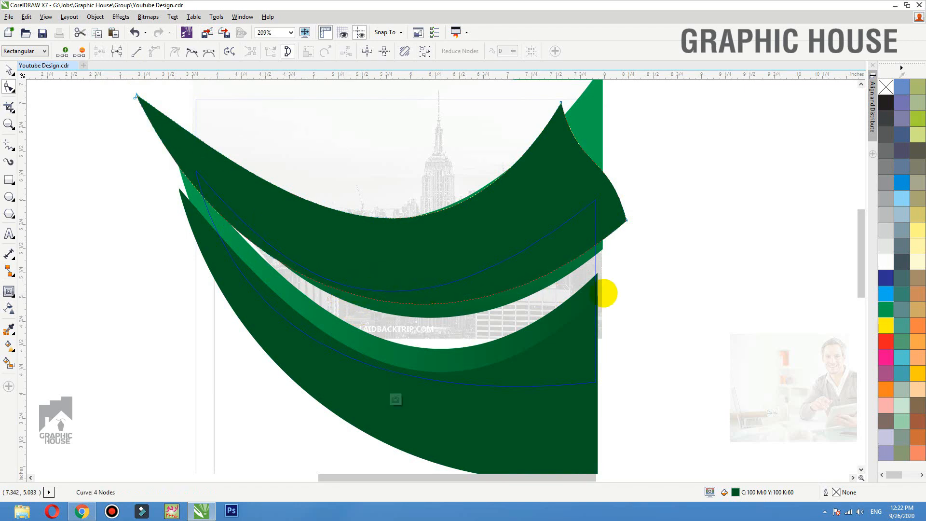
pyautogui.press('space')
pyautogui.keyDown('ctrl'); pyautogui.click(735, 226); pyautogui.keyUp('ctrl')
pyautogui.scroll(-3, 529, 248)
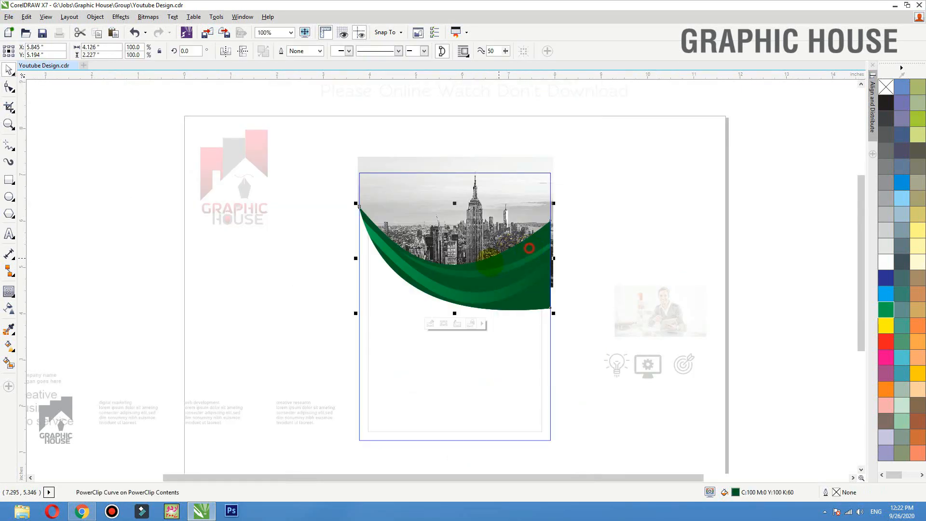
pyautogui.keyDown('ctrl'); pyautogui.click(516, 259); pyautogui.keyUp('ctrl')
pyautogui.click(477, 211)
pyautogui.moveTo(482, 231); pyautogui.dragTo(484, 145)
pyautogui.moveTo(507, 224); pyautogui.dragTo(572, 166)
pyautogui.hotkey('ctrl', 'z')
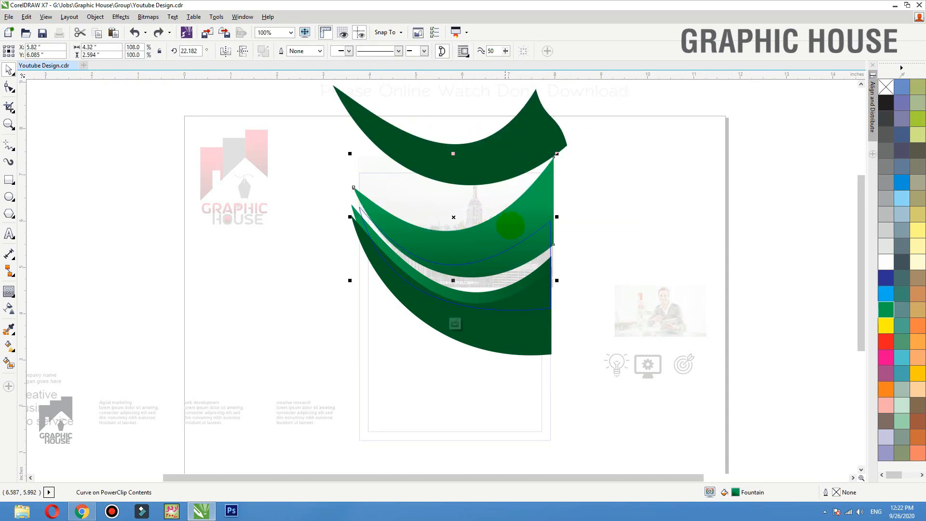
pyautogui.moveTo(513, 339); pyautogui.dragTo(508, 359)
pyautogui.hotkey('ctrl', 'z')
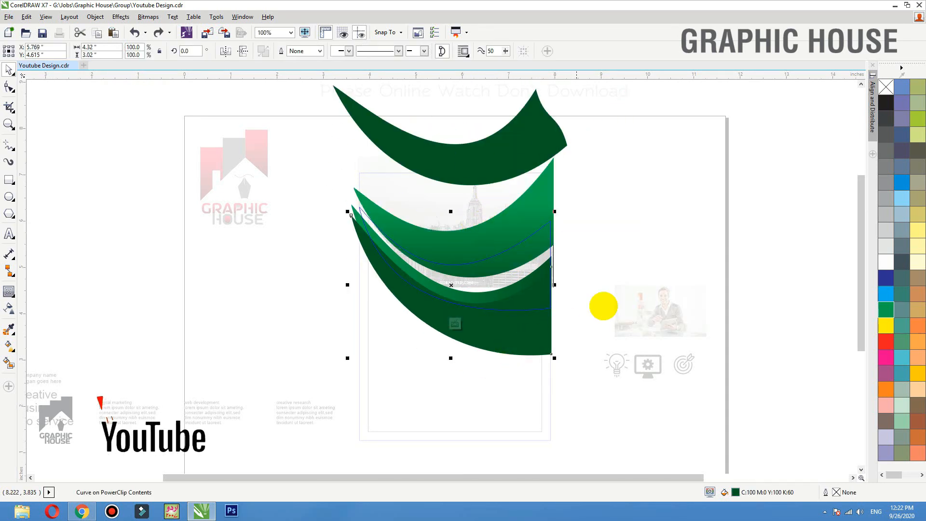
pyautogui.hotkey('ctrl', 'z')
pyautogui.keyDown('ctrl'); pyautogui.click(688, 262); pyautogui.keyUp('ctrl')
pyautogui.click(673, 236)
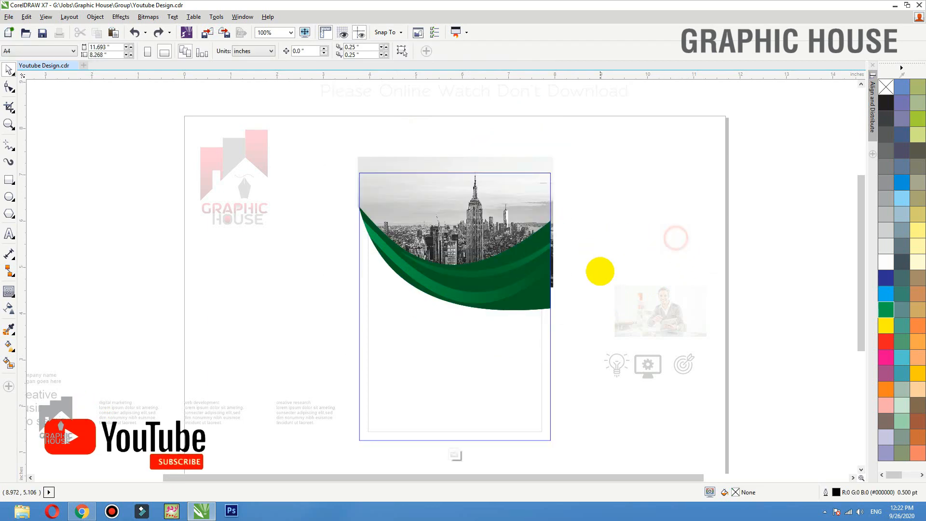
pyautogui.moveTo(599, 230); pyautogui.dragTo(306, 353)
pyautogui.doubleClick(496, 312)
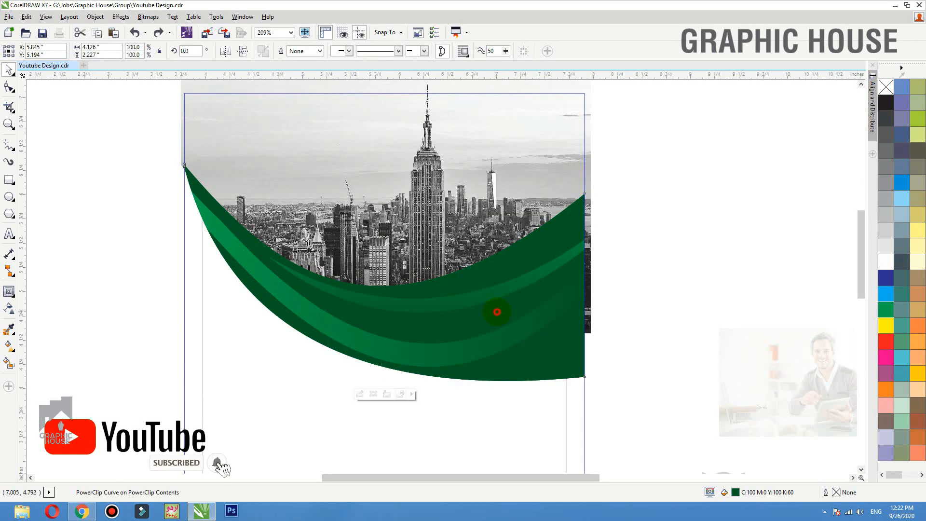
pyautogui.moveTo(485, 280); pyautogui.dragTo(484, 231)
pyautogui.moveTo(487, 419); pyautogui.dragTo(487, 447)
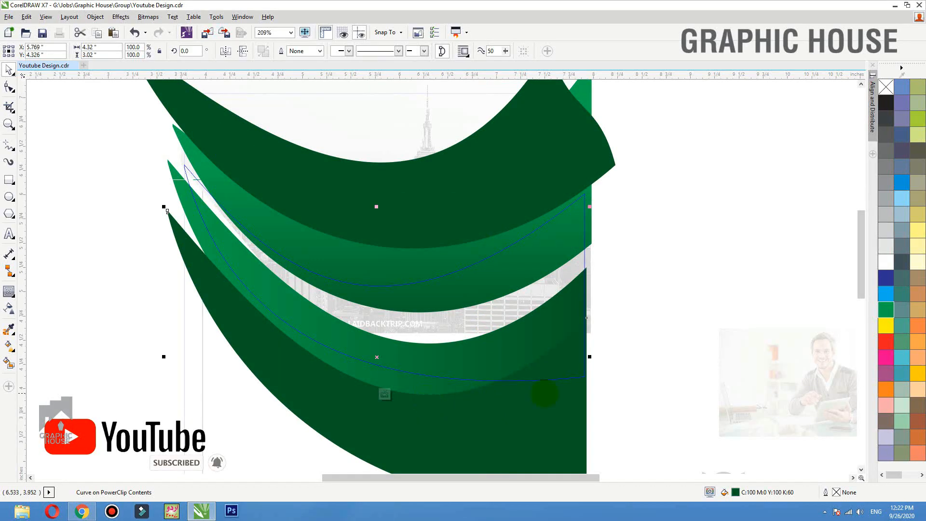
pyautogui.hotkey('ctrl', 'z')
pyautogui.hotkey('ctrl', 'z')
# Finish editing the swoosh contents and the frame's PowerClip contents, and select the flyer's outer frame
pyautogui.keyDown('ctrl'); pyautogui.click(754, 282); pyautogui.keyUp('ctrl')
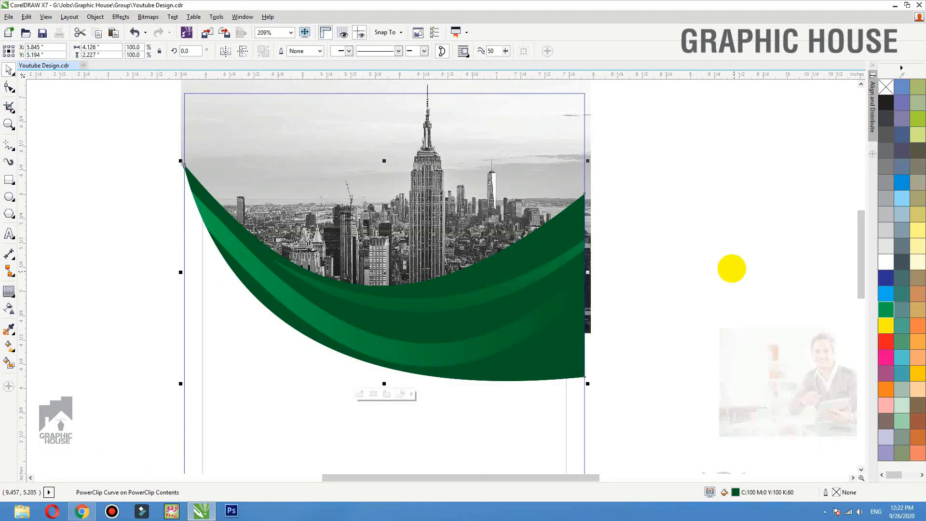
pyautogui.keyDown('ctrl'); pyautogui.click(729, 265); pyautogui.keyUp('ctrl')
pyautogui.click(550, 305)
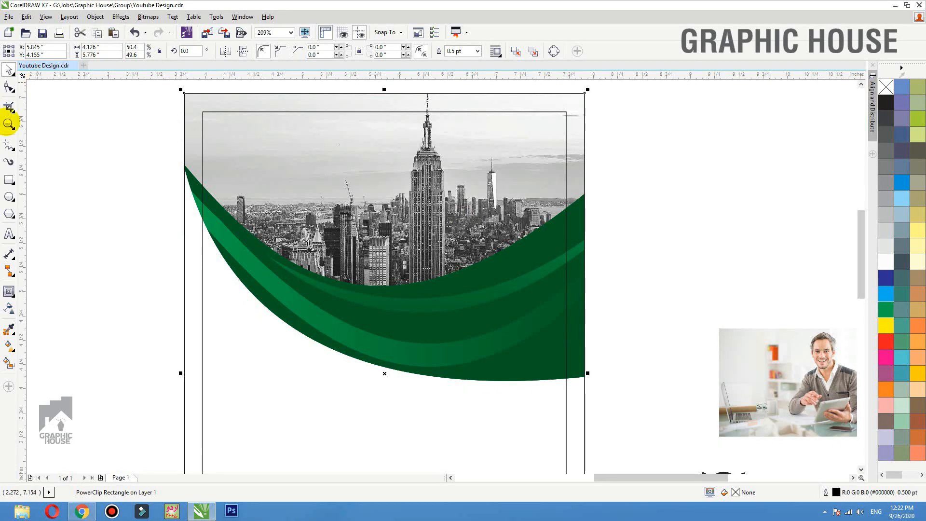
# Draw a white-filled circle about 1.4" wide over the skyline and the swoosh's right part, and shift it slightly down-right
pyautogui.click(9, 196)
pyautogui.moveTo(418, 211); pyautogui.dragTo(551, 344)
pyautogui.click(886, 267)
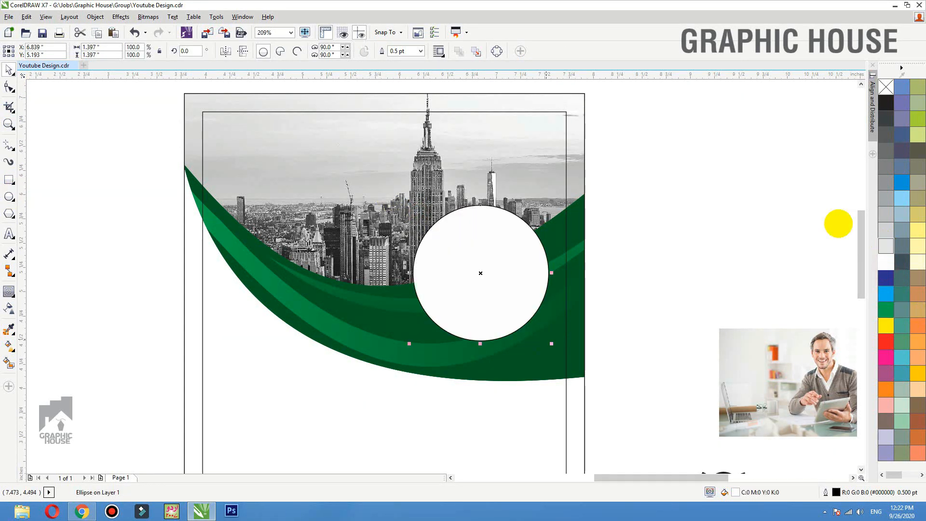
pyautogui.moveTo(479, 288); pyautogui.dragTo(489, 295)
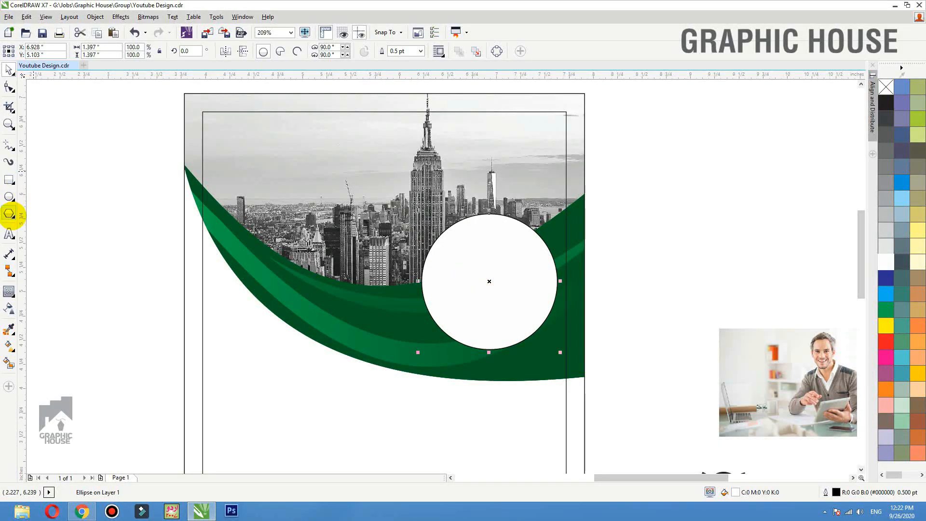
# Draw a polygon beside the flyer, set it to 3 sides, and mirror it vertically into a downward-pointing triangle
pyautogui.click(9, 214)
pyautogui.moveTo(102, 173); pyautogui.dragTo(210, 275)
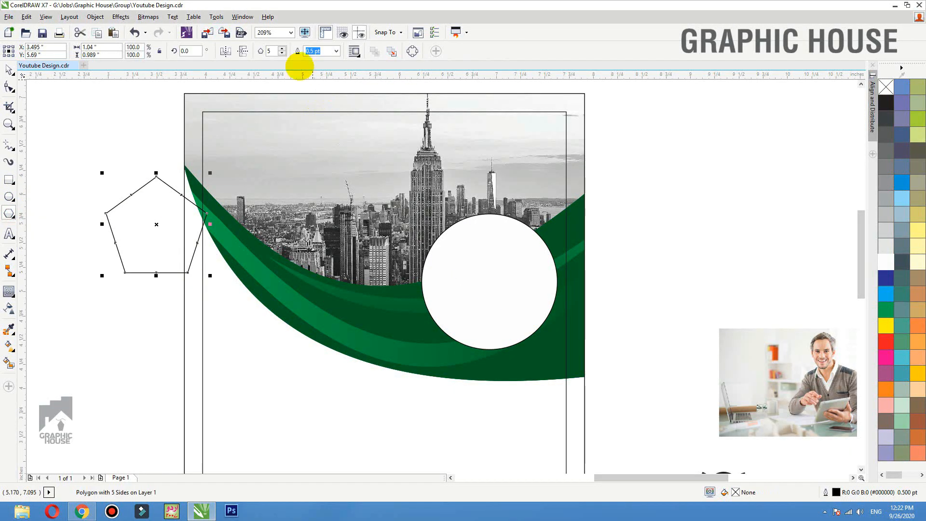
pyautogui.click(270, 51)
pyautogui.write('3')
pyautogui.press('Return')
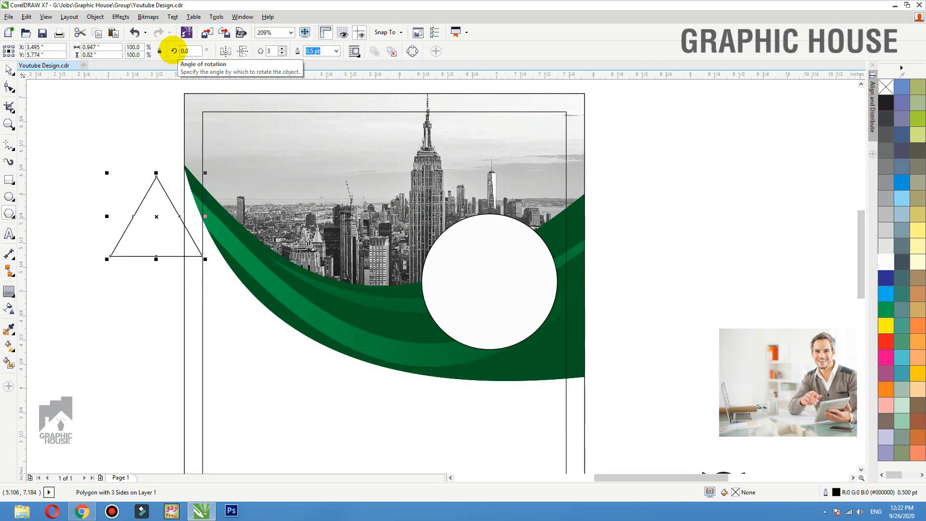
pyautogui.click(242, 52)
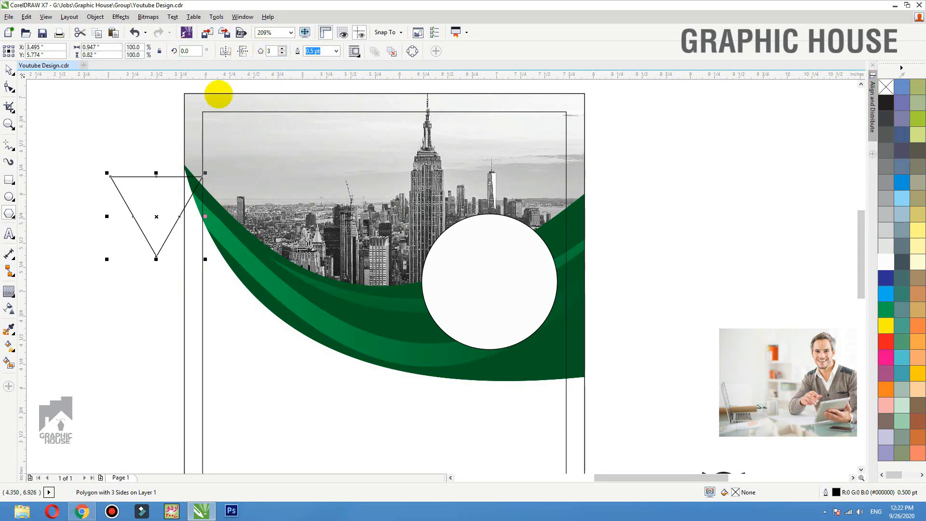
# Fit the triangle to the circle's width with its tip below the circle, and weld both shapes into a pin
pyautogui.moveTo(159, 217); pyautogui.dragTo(469, 329)
pyautogui.moveTo(516, 371); pyautogui.dragTo(561, 409)
pyautogui.keyDown('shift'); pyautogui.click(514, 279); pyautogui.keyUp('shift')
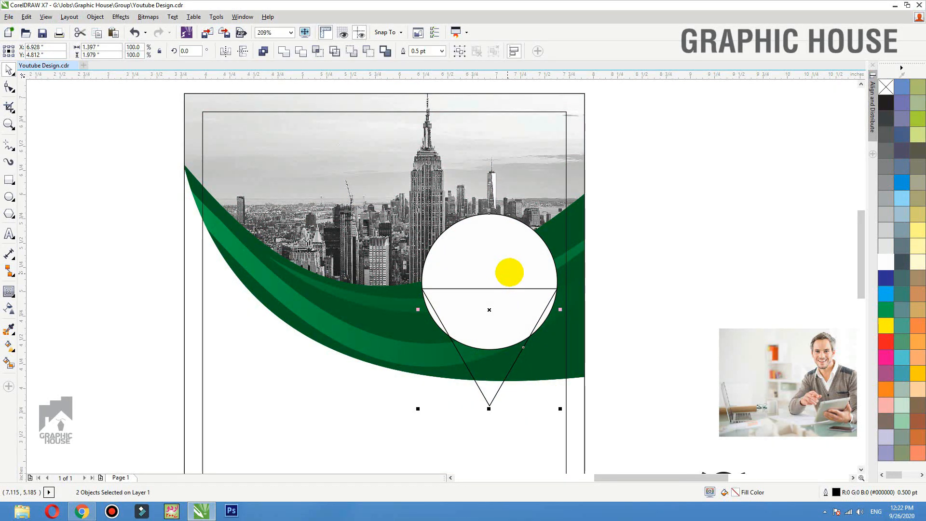
pyautogui.moveTo(509, 272); pyautogui.dragTo(488, 268)
pyautogui.hotkey('ctrl', 'z')
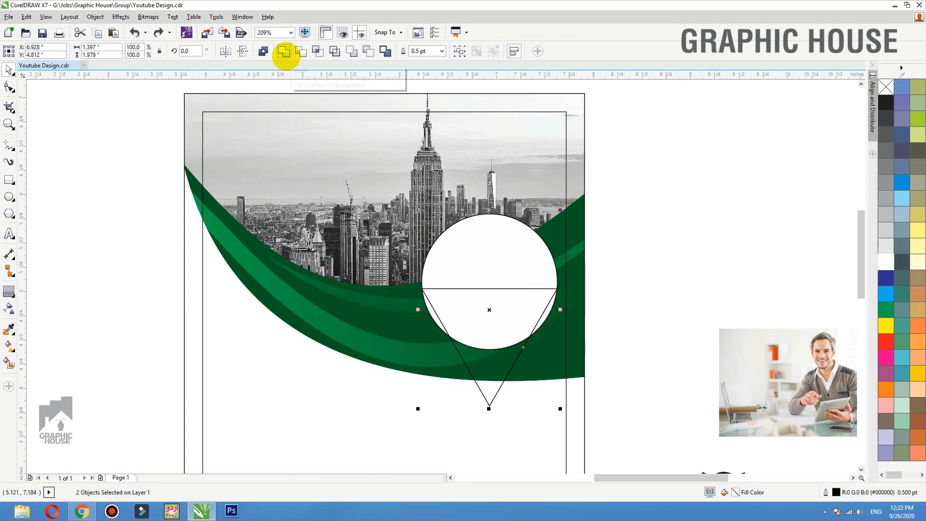
pyautogui.click(284, 51)
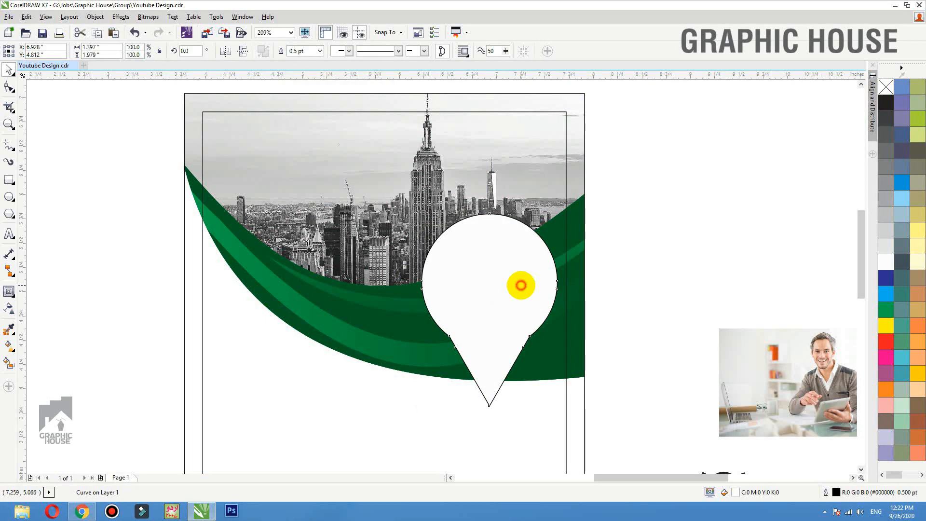
# Smooth the pin's sides by adding nodes on the round part and deleting the nodes where the circle and triangle meet
pyautogui.press('F10')
pyautogui.moveTo(434, 331); pyautogui.dragTo(431, 328)
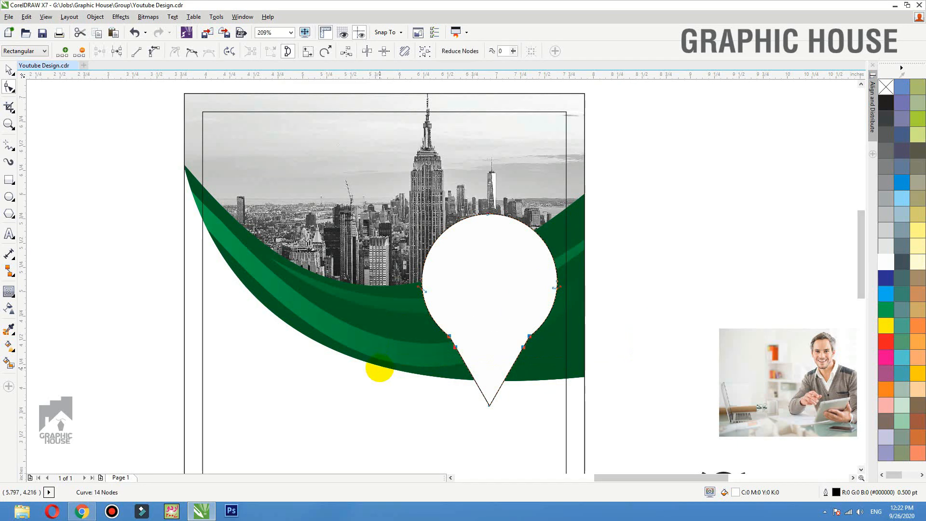
pyautogui.click(353, 322)
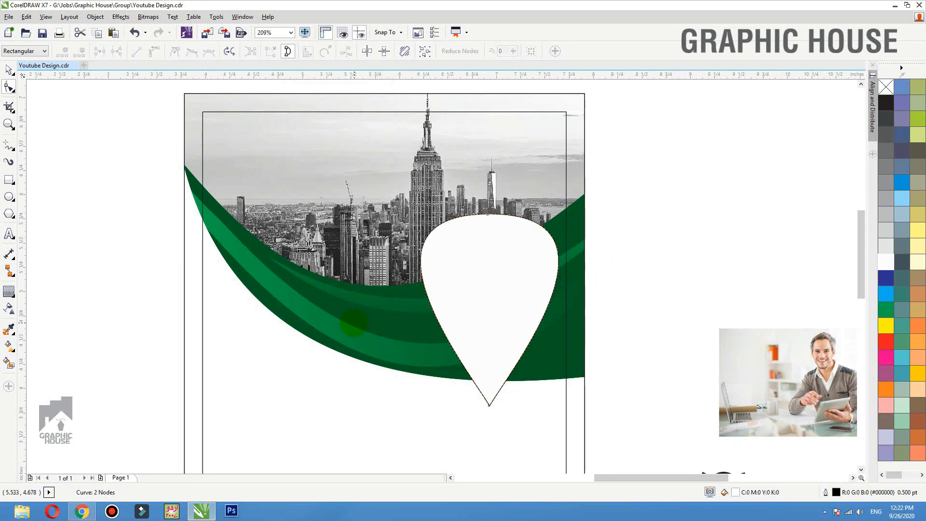
pyautogui.hotkey('ctrl', 'z')
pyautogui.doubleClick(554, 262)
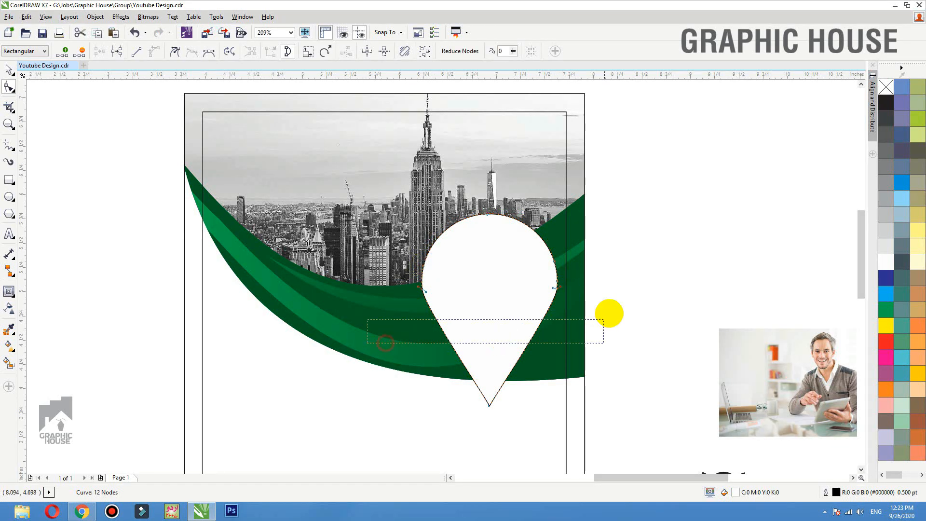
pyautogui.moveTo(609, 313); pyautogui.dragTo(614, 277)
pyautogui.press('Delete')
pyautogui.press('space')
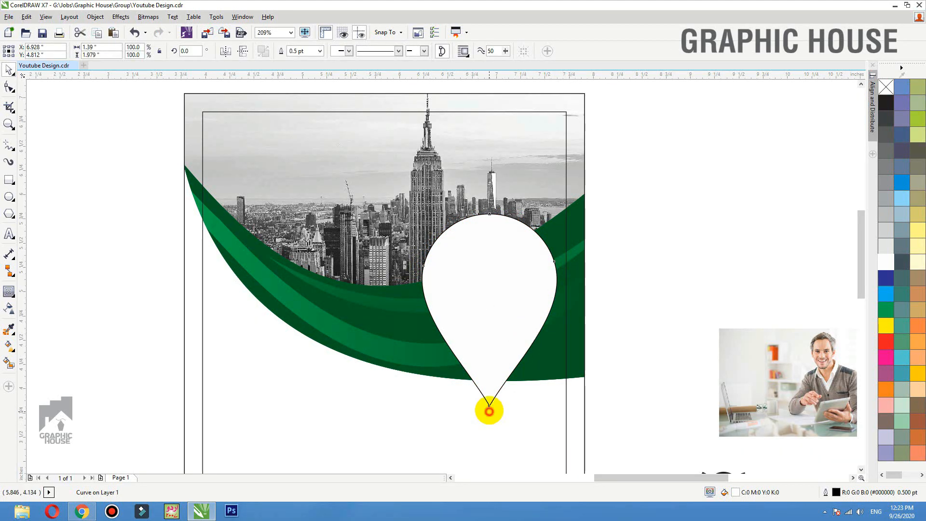
# Shorten the pin to about 1.64" tall and create a separate inner pin shape with an inward contour of about 0.089"
pyautogui.moveTo(489, 411); pyautogui.dragTo(490, 386)
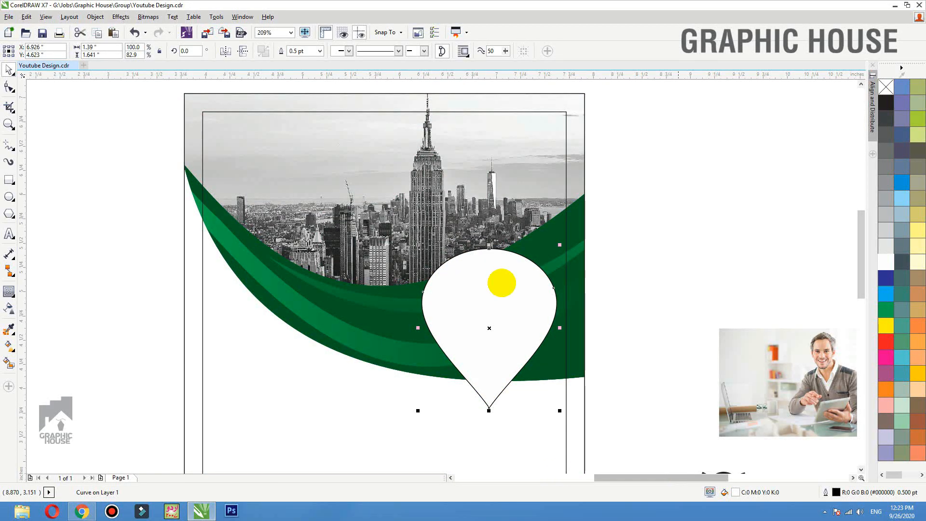
pyautogui.click(8, 292)
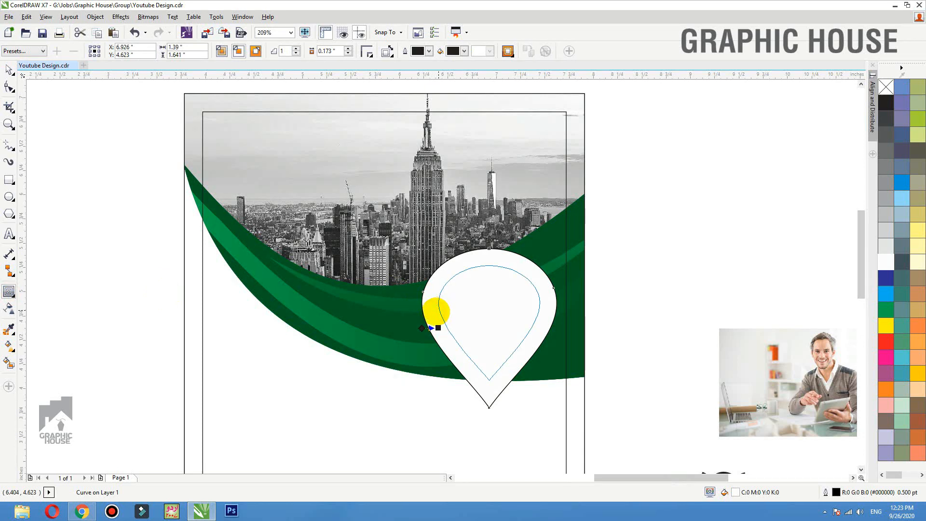
pyautogui.moveTo(438, 328); pyautogui.dragTo(429, 328)
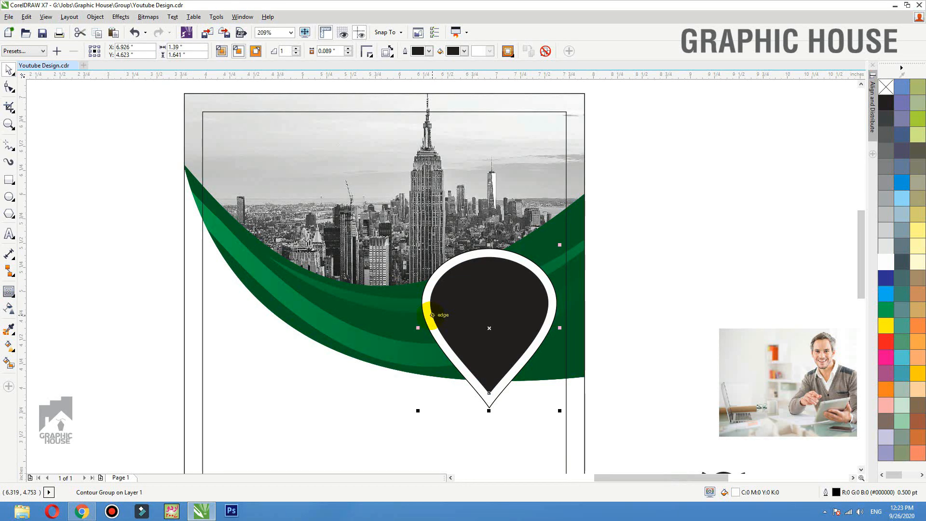
pyautogui.press('space')
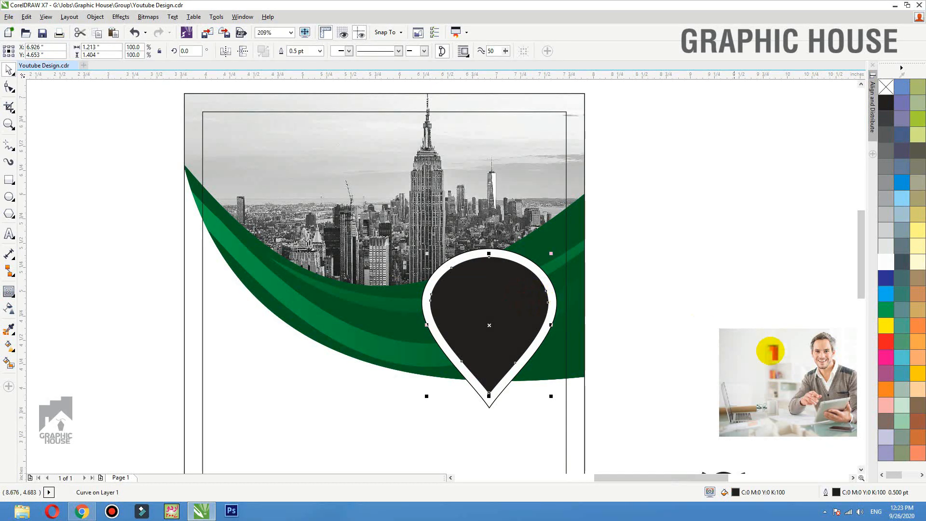
# Move the photo of the man with the tablet nearer the flyer and PowerClip it inside the black inner pin
pyautogui.click(802, 370)
pyautogui.moveTo(801, 371); pyautogui.dragTo(732, 297)
pyautogui.rightClick(745, 265)
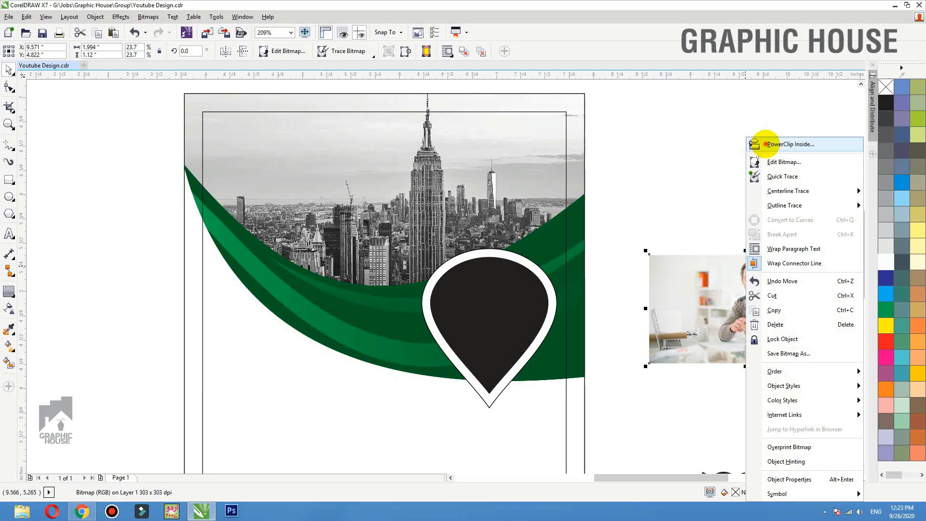
pyautogui.click(767, 144)
pyautogui.click(494, 300)
# Edit the inner pin's PowerClip contents, enlarging the photo to about 2.5" wide and positioning the man within the shape
pyautogui.keyDown('ctrl'); pyautogui.click(496, 299); pyautogui.keyUp('ctrl')
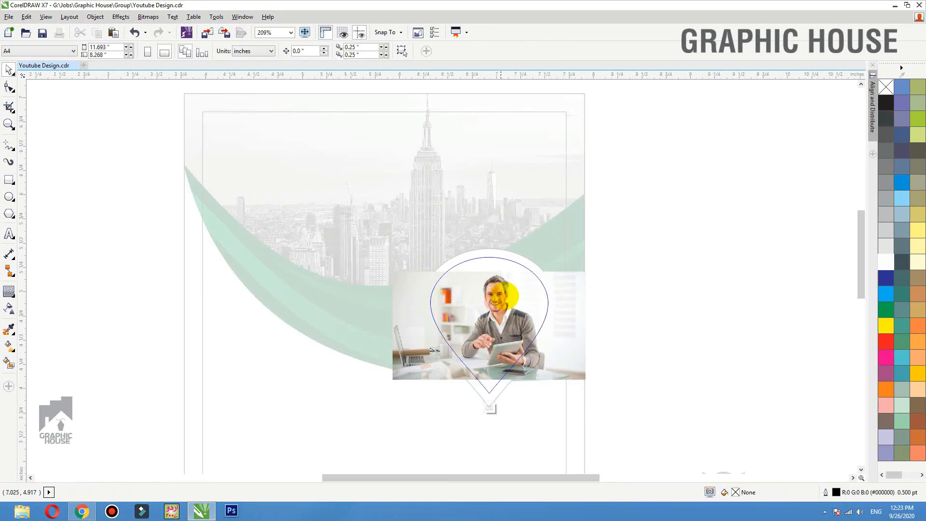
pyautogui.click(507, 293)
pyautogui.moveTo(591, 268); pyautogui.dragTo(611, 256)
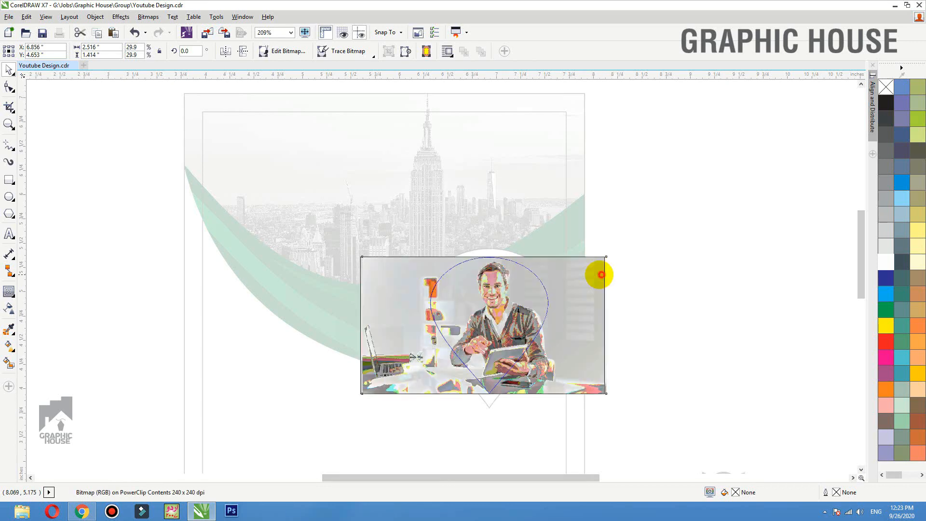
pyautogui.keyDown('ctrl'); pyautogui.click(661, 266); pyautogui.keyUp('ctrl')
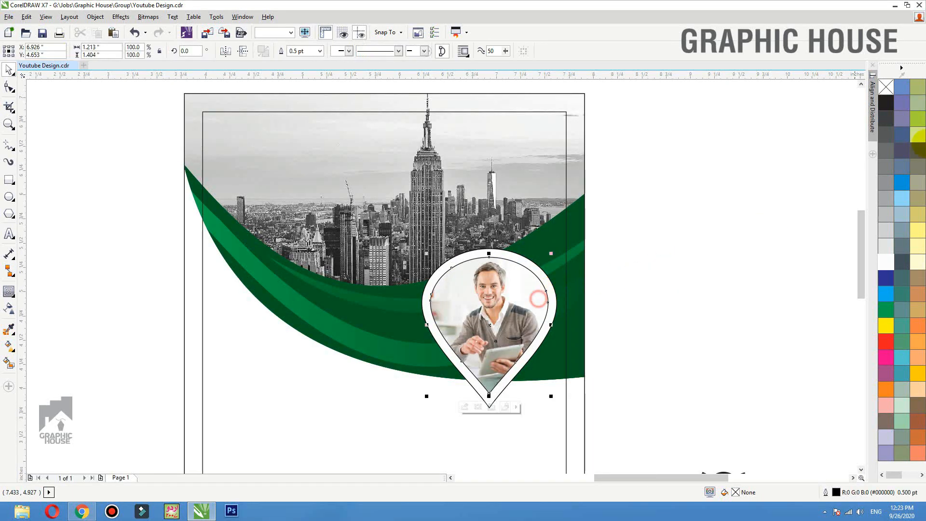
# Remove the outlines from the inner photo pin and the outer white pin
pyautogui.click(657, 260)
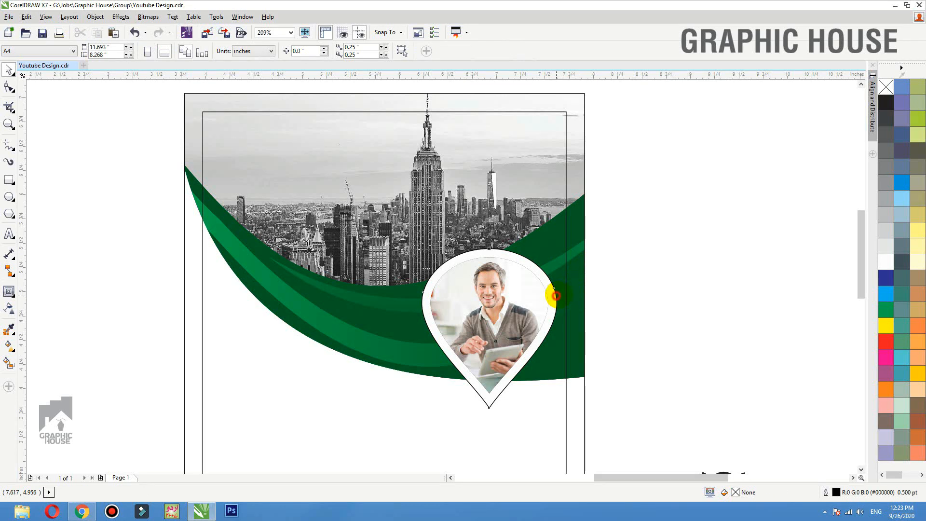
pyautogui.click(556, 295)
pyautogui.rightClick(887, 87)
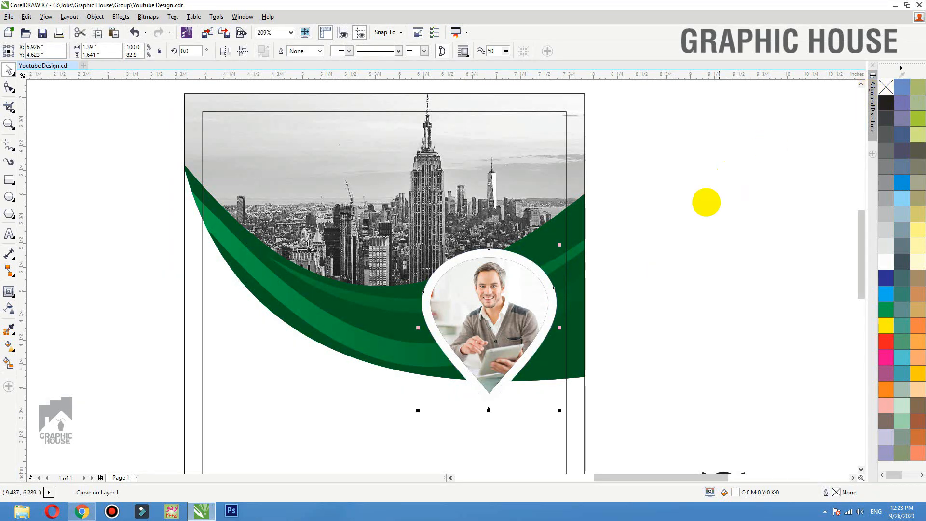
pyautogui.click(728, 227)
# Draw a flat black ellipse about 0.66" by 0.14" without outline and center it just below the pin's tip
pyautogui.press('F2')
pyautogui.moveTo(676, 329); pyautogui.dragTo(300, 485)
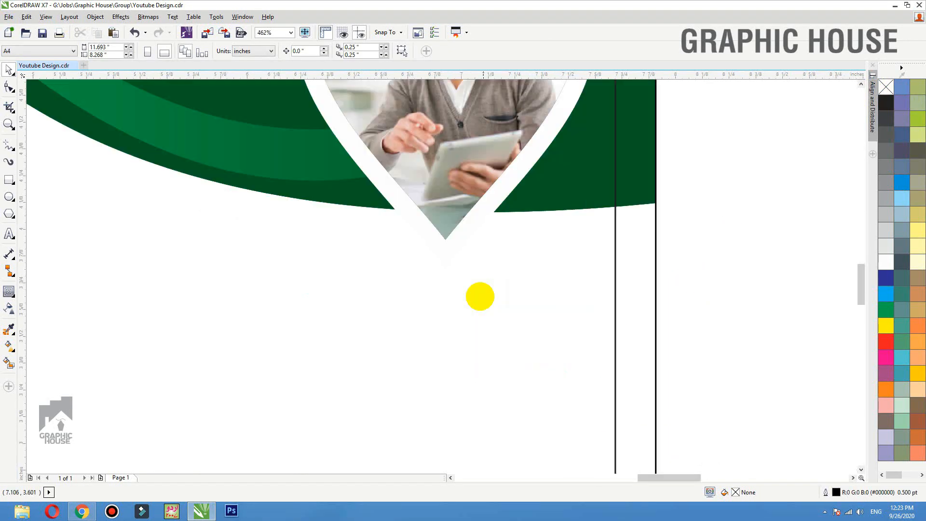
pyautogui.moveTo(457, 248); pyautogui.dragTo(483, 262)
pyautogui.hotkey('ctrl', 'z')
pyautogui.click(454, 209)
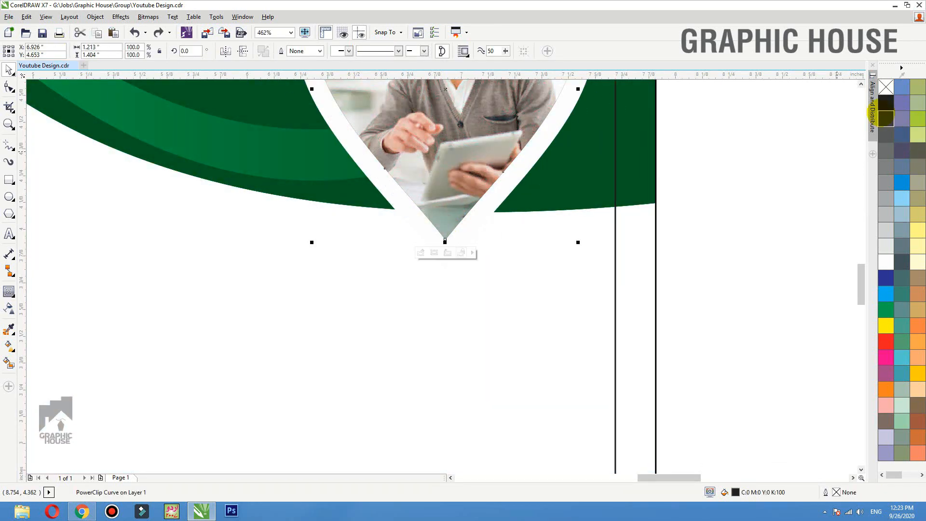
pyautogui.click(8, 196)
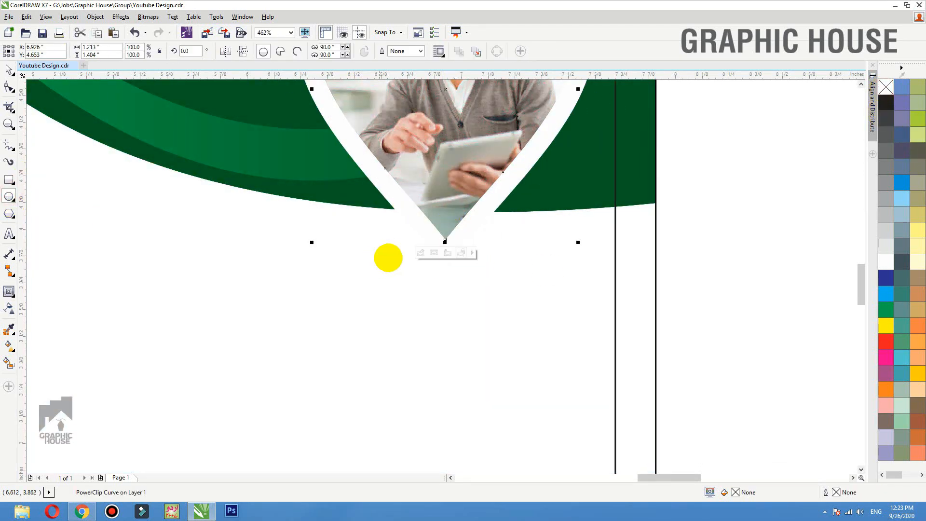
pyautogui.moveTo(391, 258); pyautogui.dragTo(534, 288)
pyautogui.click(886, 106)
pyautogui.rightClick(886, 88)
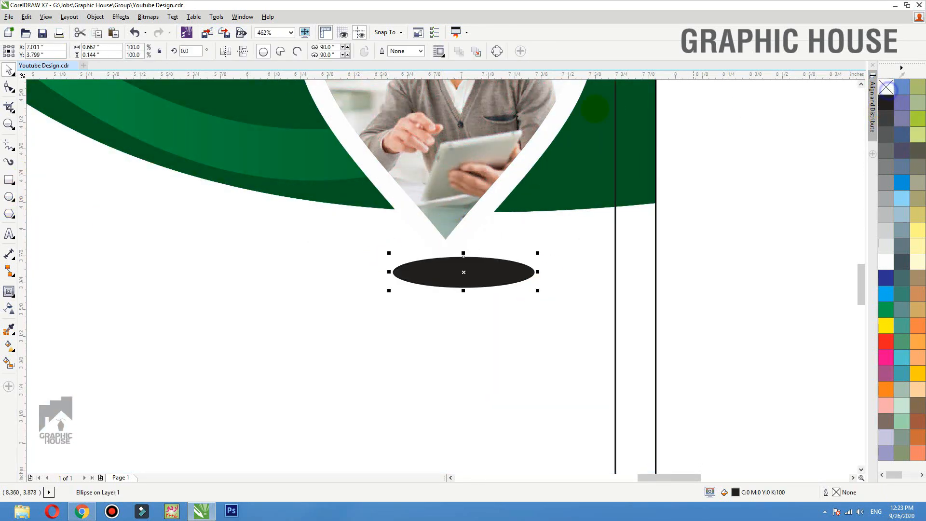
pyautogui.moveTo(475, 273); pyautogui.dragTo(457, 279)
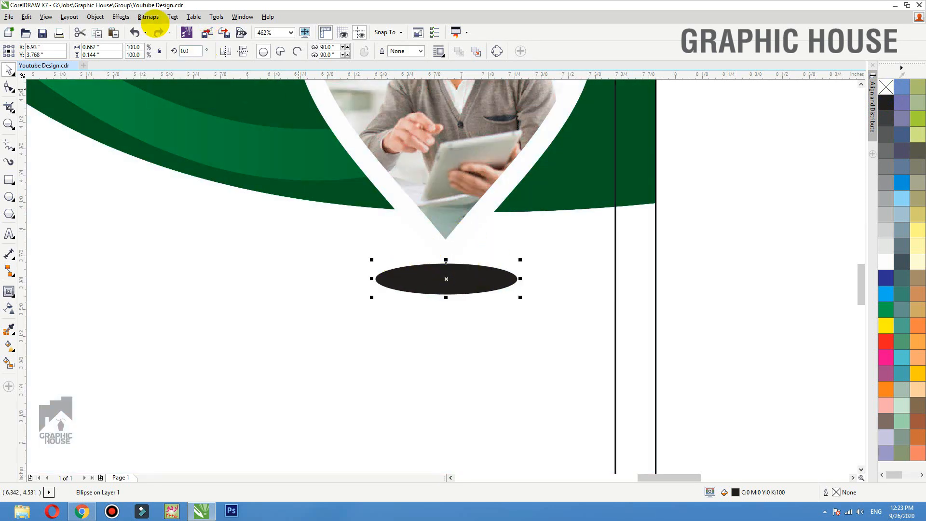
# Convert the black ellipse to a 600 dpi RGB bitmap with a transparent background
pyautogui.click(154, 20)
pyautogui.click(164, 30)
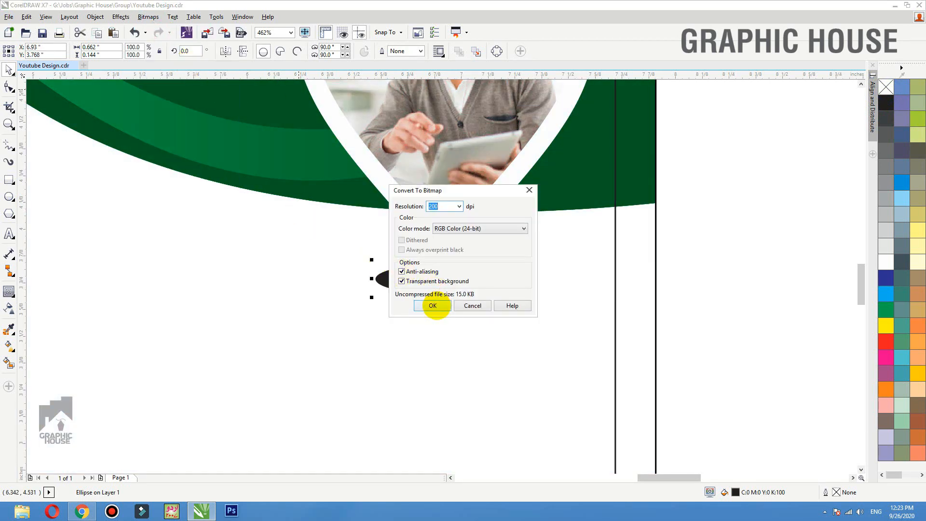
pyautogui.write('600')
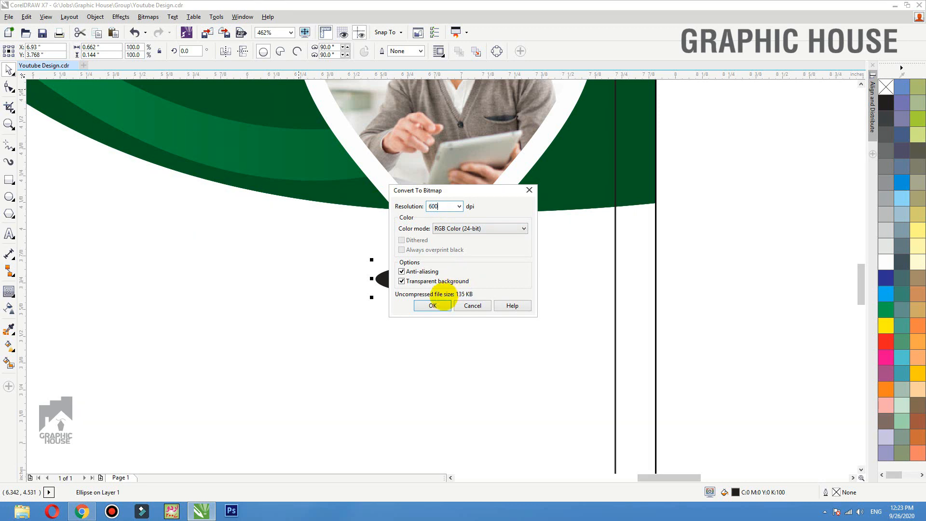
pyautogui.click(433, 306)
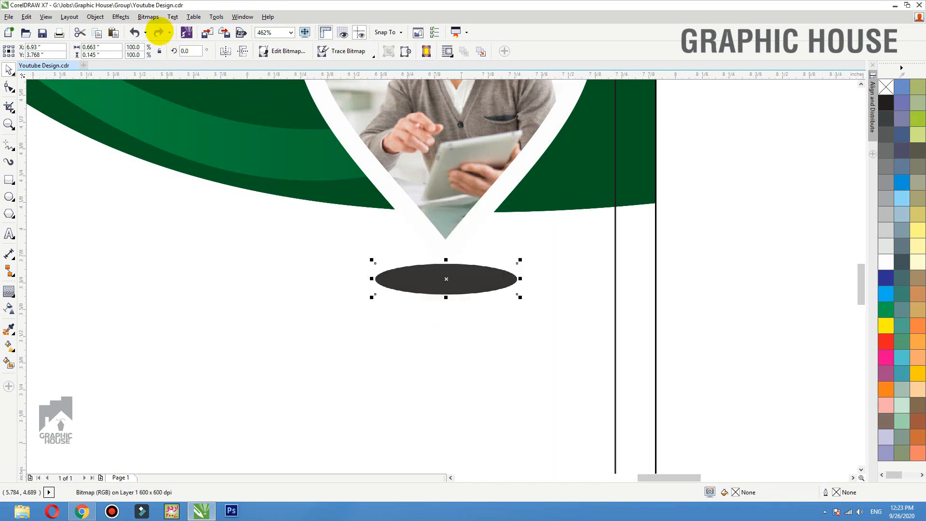
# Apply a Gaussian Blur with a 43-pixel radius to the ellipse bitmap
pyautogui.click(148, 17)
pyautogui.moveTo(198, 295)
pyautogui.click(277, 313)
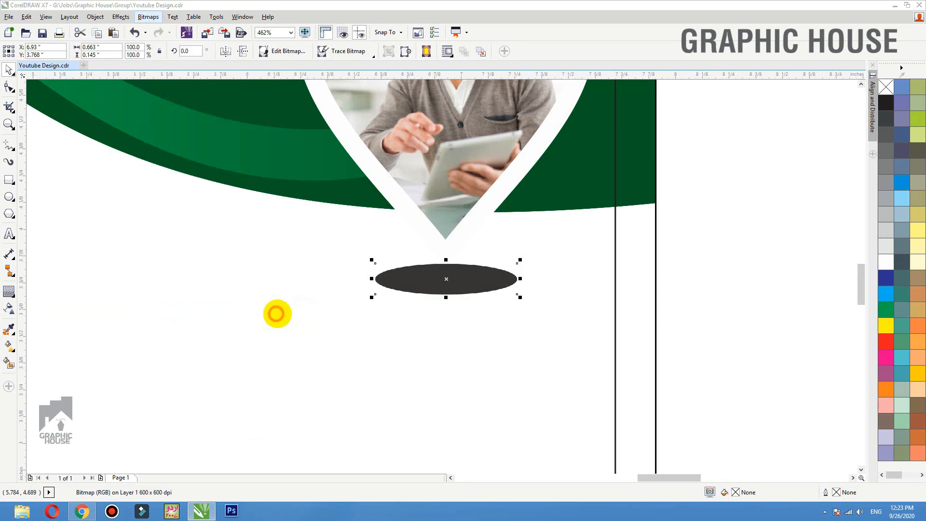
pyautogui.click(423, 244)
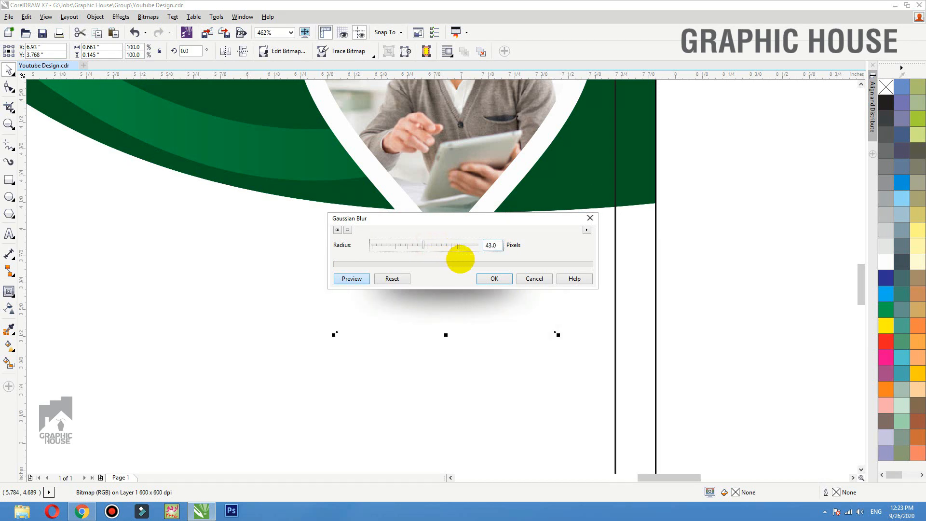
pyautogui.click(484, 280)
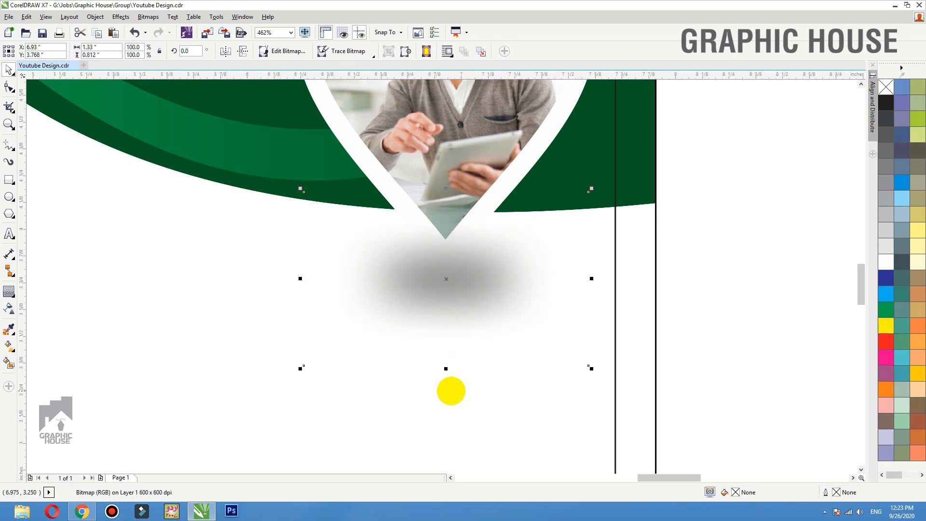
# Flatten the blurred shadow to about 1.09" by 0.34", place it behind the pin, and raise it under the tip
pyautogui.moveTo(446, 369); pyautogui.dragTo(476, 292)
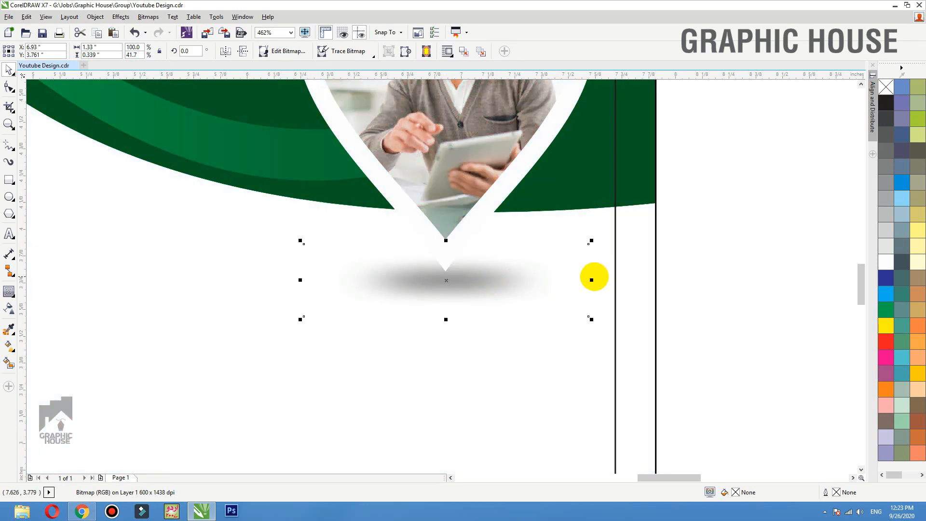
pyautogui.moveTo(591, 280); pyautogui.dragTo(567, 280)
pyautogui.moveTo(489, 283); pyautogui.dragTo(487, 275)
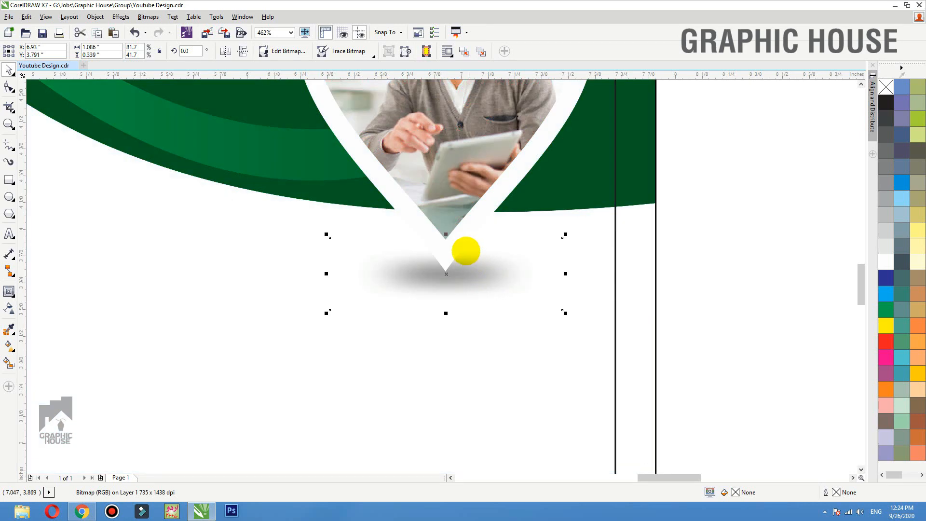
# Stretch the blurred shadow beneath the pin's tip to about 0.41" high and adjust its position slightly
pyautogui.moveTo(446, 235); pyautogui.dragTo(450, 215)
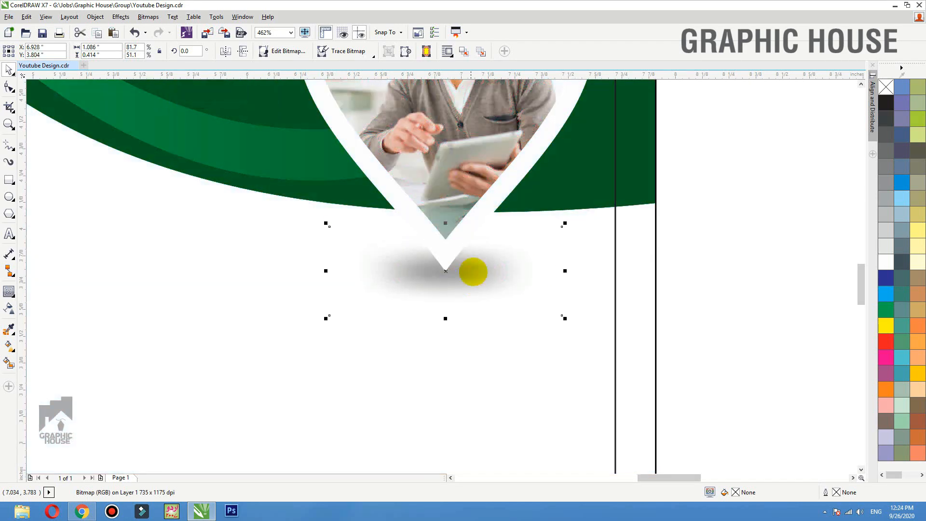
pyautogui.scroll(-2, 617, 293)
pyautogui.click(621, 294)
pyautogui.click(629, 293)
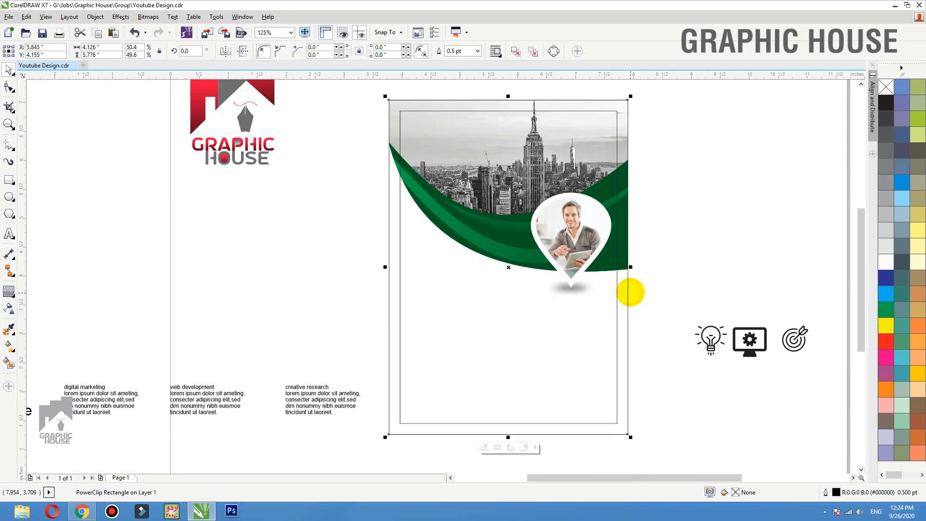
pyautogui.click(593, 290)
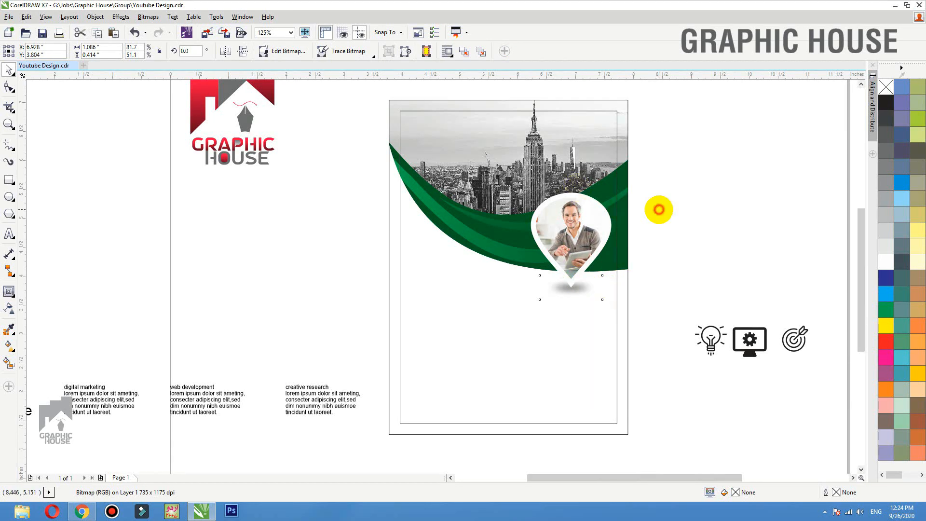
pyautogui.click(658, 209)
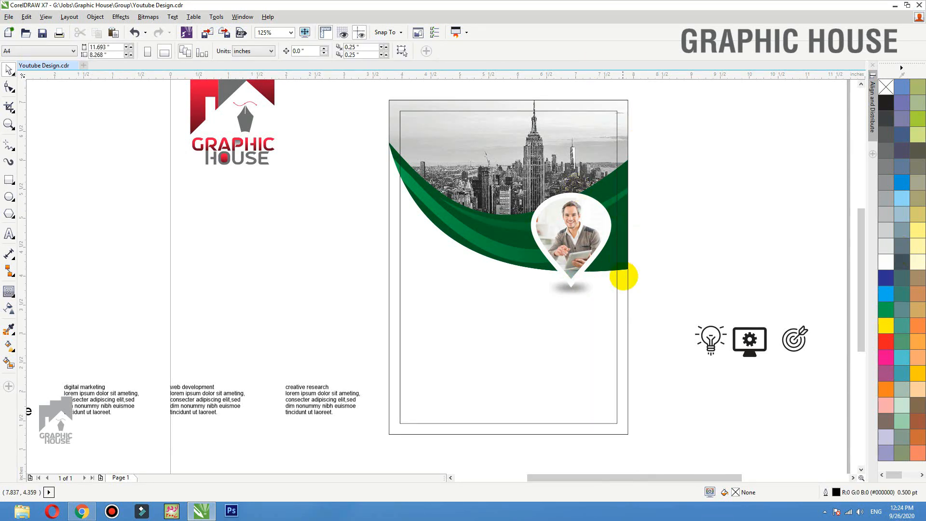
# Duplicate the green swoosh inside the flyer's PowerClip, rotate the copy about 21.3°, and place it across the flyer's upper-left corner
pyautogui.keyDown('ctrl'); pyautogui.click(627, 269); pyautogui.keyUp('ctrl')
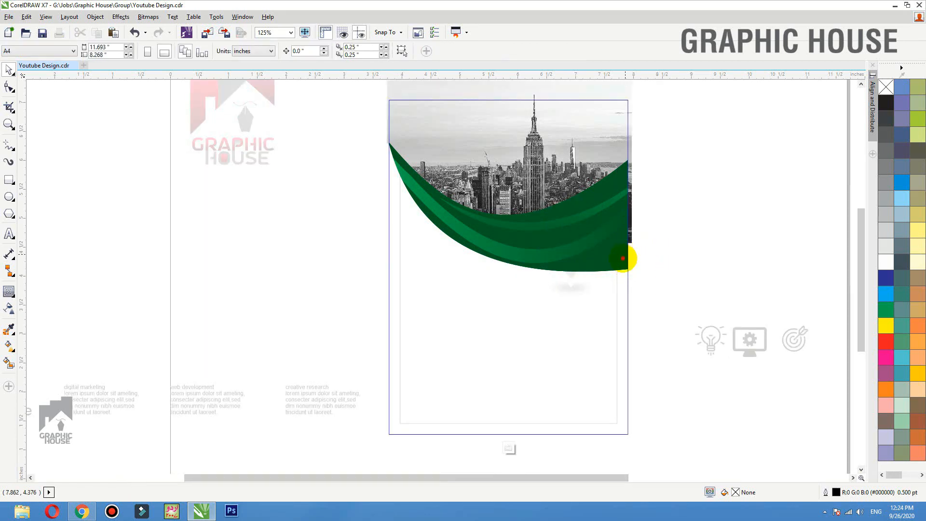
pyautogui.hotkey('ctrl', 'z')
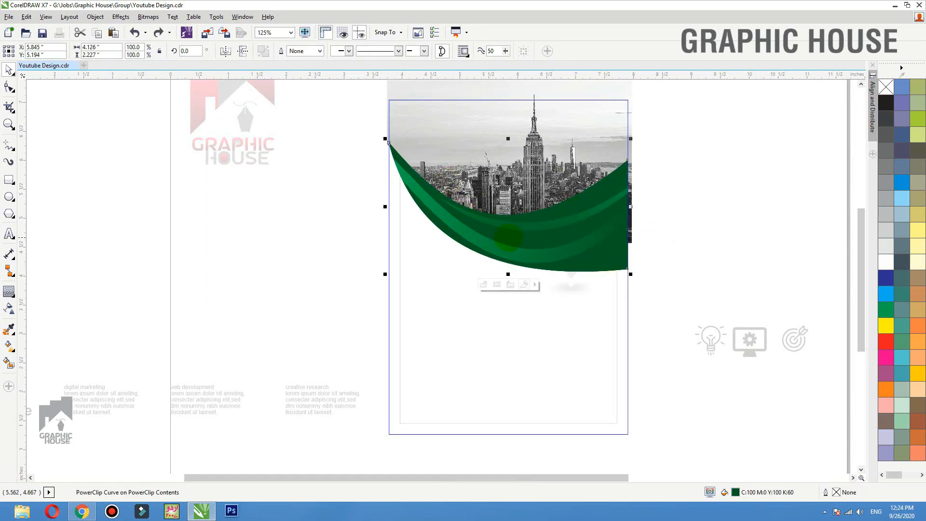
pyautogui.moveTo(538, 237); pyautogui.dragTo(470, 130)
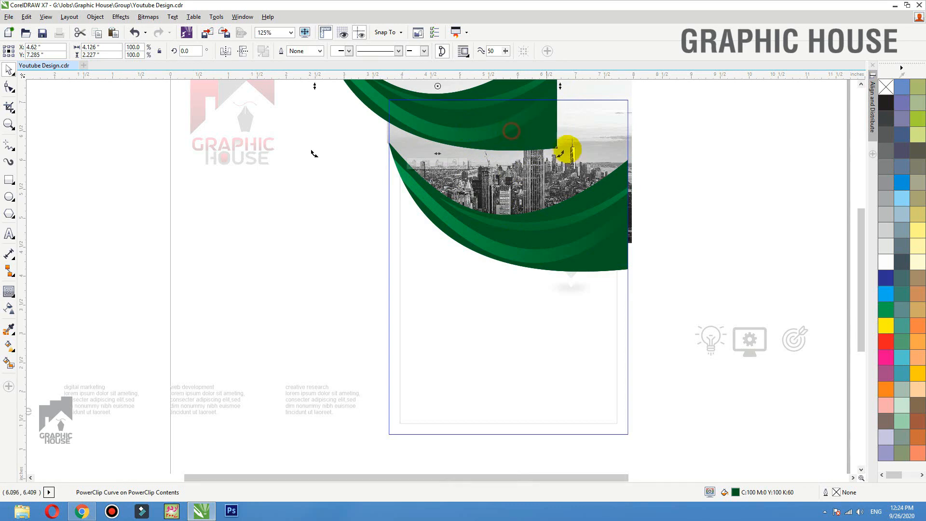
pyautogui.moveTo(559, 154); pyautogui.dragTo(572, 100)
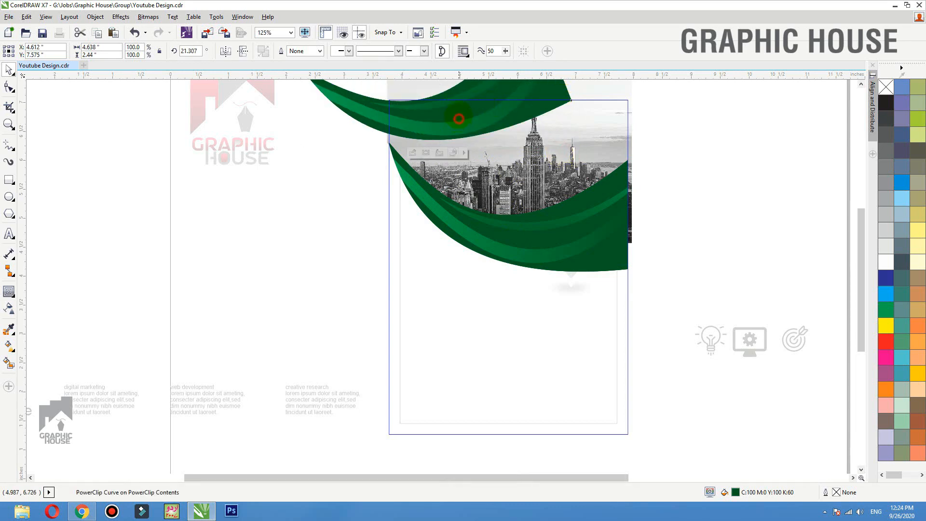
pyautogui.moveTo(458, 119); pyautogui.dragTo(451, 104)
pyautogui.keyDown('ctrl'); pyautogui.click(684, 120); pyautogui.keyUp('ctrl')
pyautogui.hotkey('shift', 'F2')
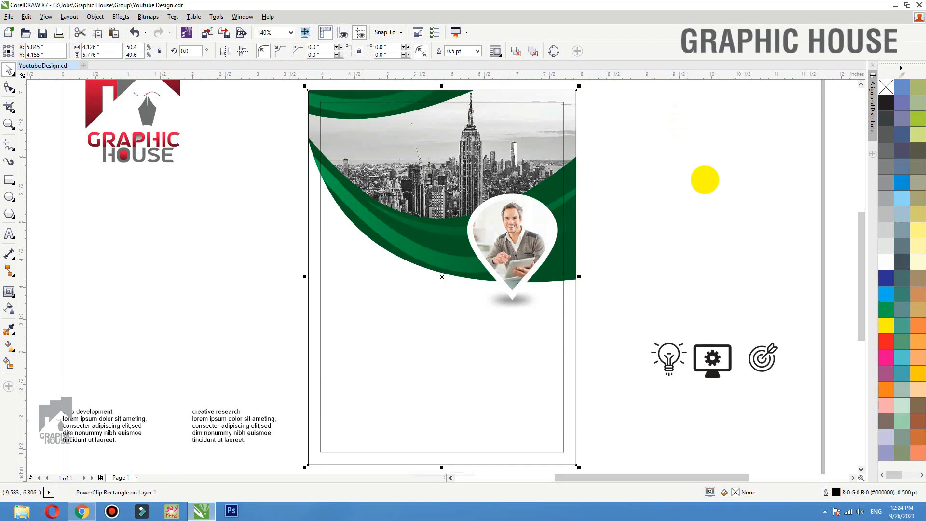
pyautogui.click(704, 179)
# Move the company name and slogan text onto the flyer's upper-left swoosh and set its font to Univers Condensed
pyautogui.press('F4')
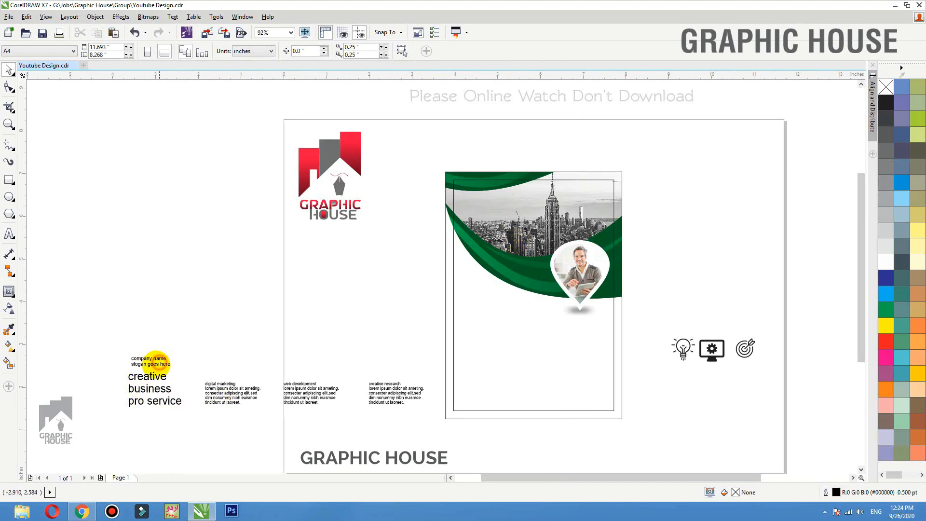
pyautogui.moveTo(159, 362); pyautogui.dragTo(491, 184)
pyautogui.moveTo(403, 162); pyautogui.dragTo(573, 206)
pyautogui.click(268, 51)
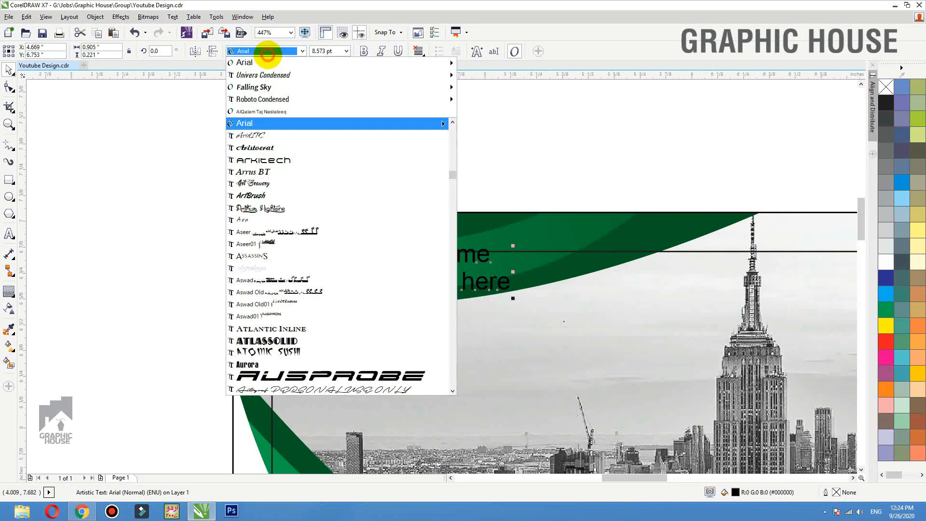
pyautogui.click(275, 78)
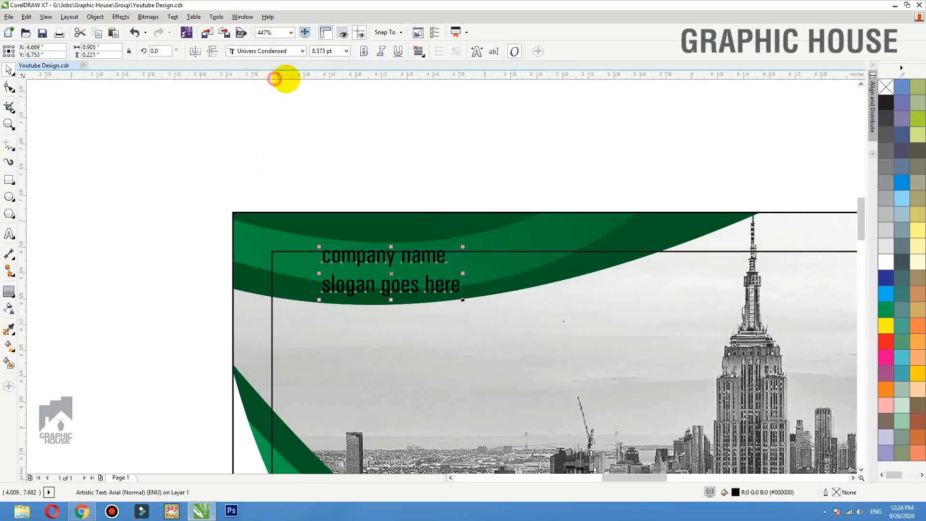
# Fill the company name and slogan text with 10% black and change its case to Title Case
pyautogui.click(885, 247)
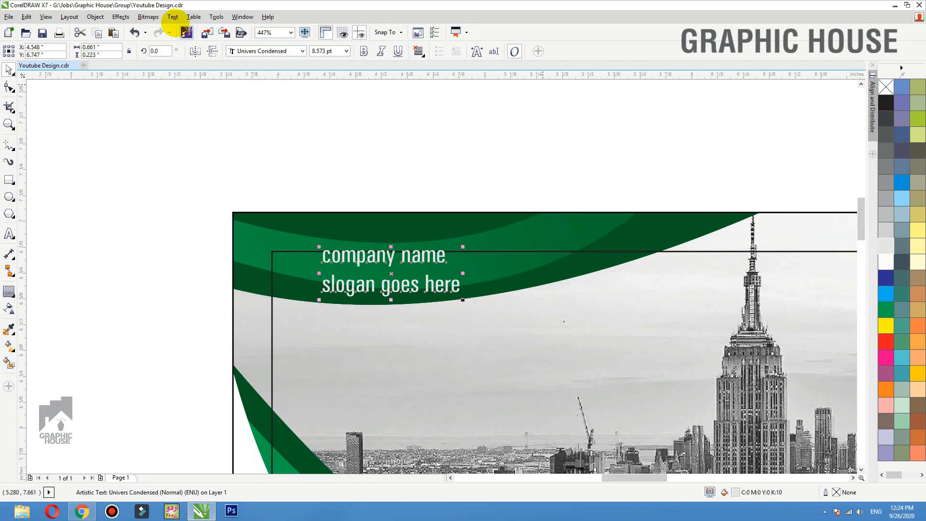
pyautogui.click(173, 17)
pyautogui.click(205, 325)
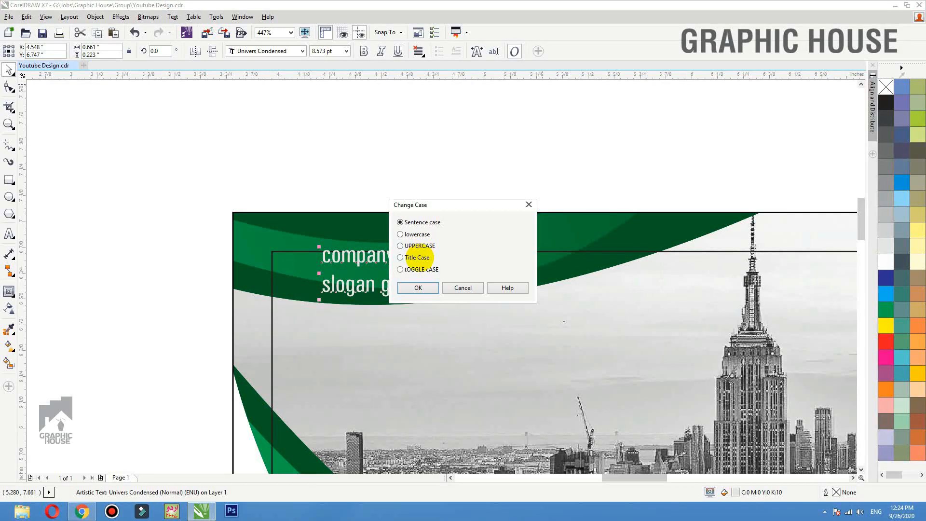
pyautogui.click(413, 286)
# Shift the upper swoosh slightly down inside the PowerClip so it backs the company text more fully
pyautogui.doubleClick(498, 221)
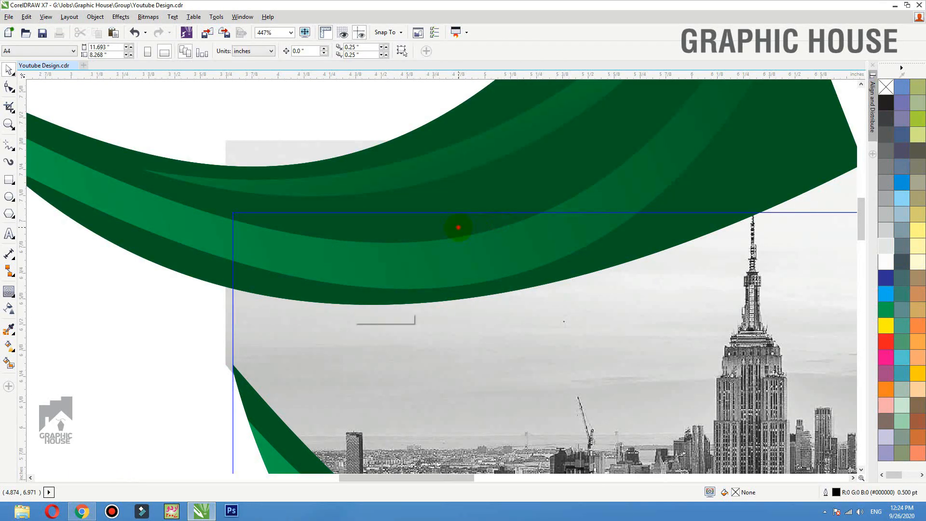
pyautogui.moveTo(458, 227); pyautogui.dragTo(460, 241)
pyautogui.keyDown('ctrl'); pyautogui.click(204, 117); pyautogui.keyUp('ctrl')
# Split the company name and slogan into separate lines and enlarge "Company Name" to about 16.3 pt on the swoosh
pyautogui.click(386, 291)
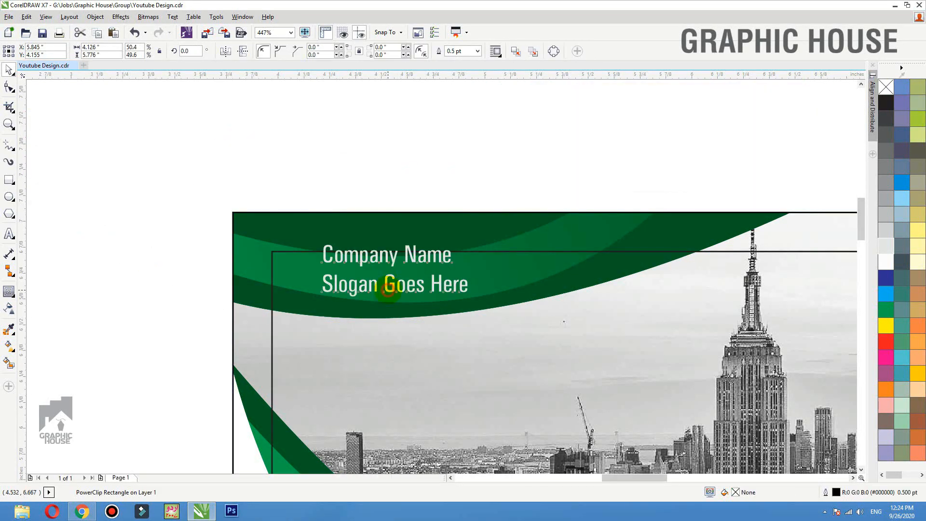
pyautogui.moveTo(387, 290); pyautogui.dragTo(374, 302)
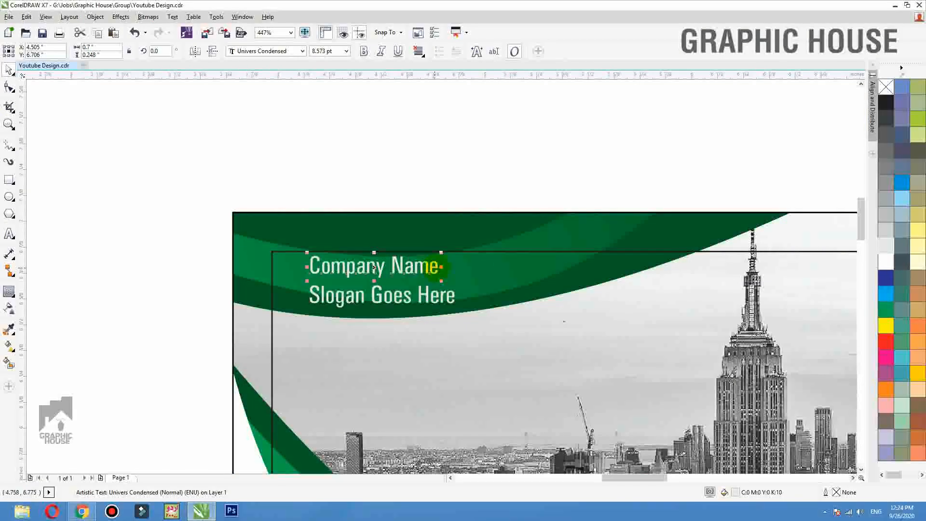
pyautogui.moveTo(441, 254); pyautogui.dragTo(555, 229)
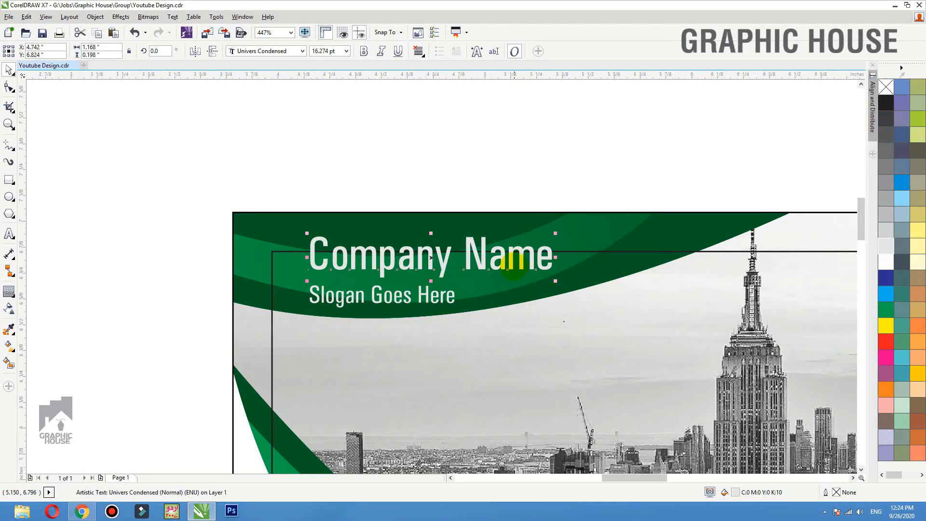
pyautogui.moveTo(511, 264); pyautogui.dragTo(498, 280)
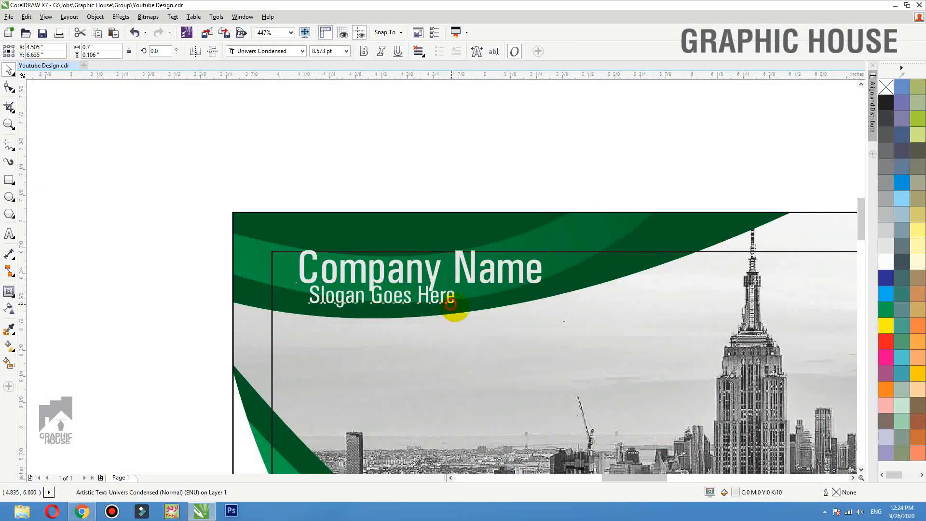
# Reduce the slogan to about 7.4 pt and left-align it with the company name
pyautogui.moveTo(452, 304)
pyautogui.mouseDown()
pyautogui.moveTo(460, 310)
pyautogui.moveTo(457, 288)
pyautogui.mouseUp()
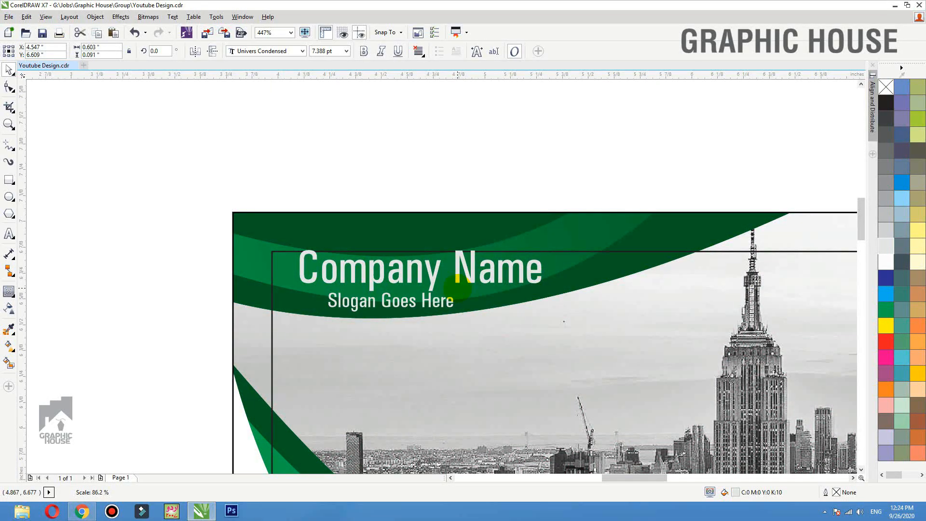
pyautogui.keyDown('shift'); pyautogui.click(421, 280); pyautogui.keyUp('shift')
pyautogui.press('r')
pyautogui.hotkey('ctrl', 'z')
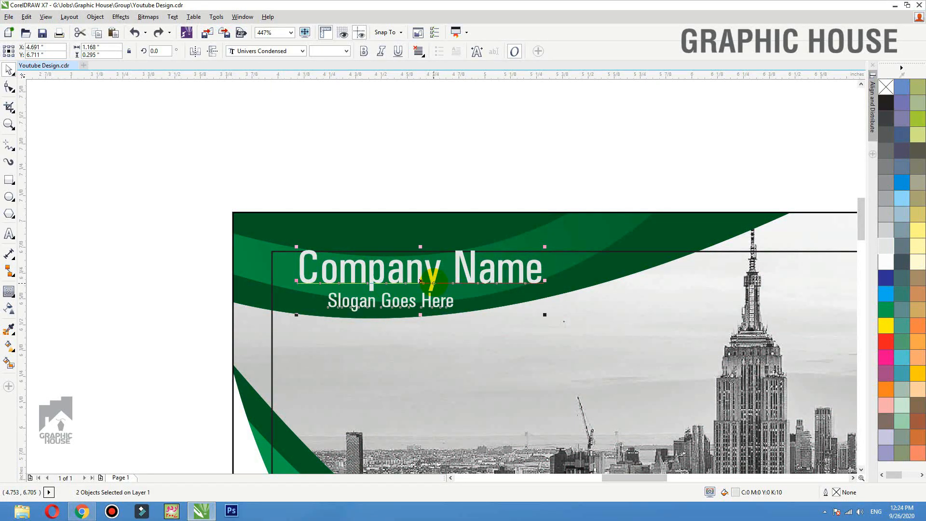
pyautogui.press('l')
pyautogui.click(475, 170)
# Fine-tune the company name and slogan within the upper-left swoosh to an overall size of about 1.08" by 0.27"
pyautogui.moveTo(432, 270); pyautogui.dragTo(427, 271)
pyautogui.moveTo(420, 306); pyautogui.dragTo(430, 306)
pyautogui.moveTo(471, 268); pyautogui.dragTo(456, 271)
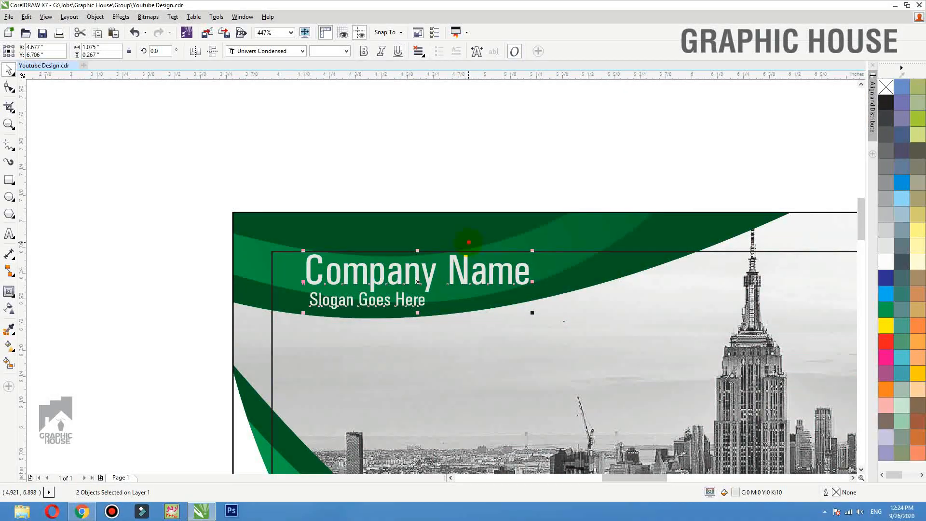
pyautogui.click(468, 242)
pyautogui.hotkey('shift', 'F2')
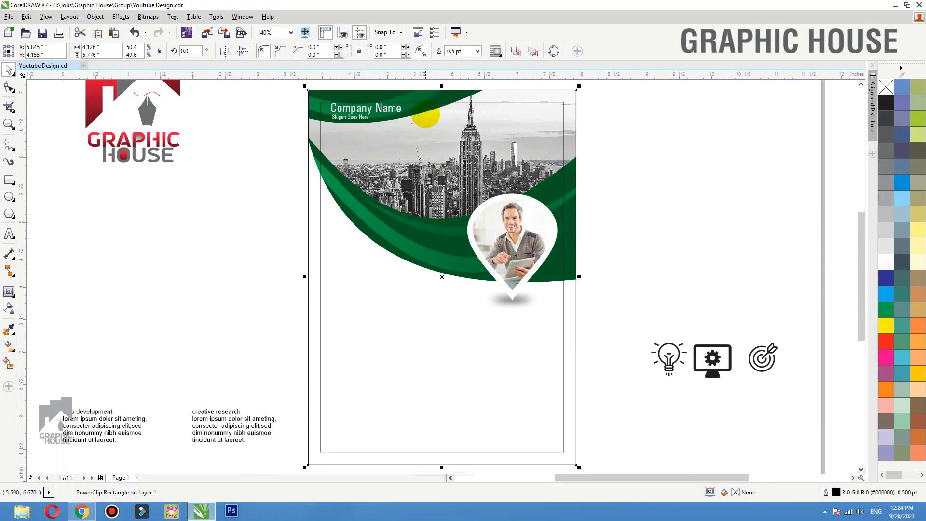
pyautogui.click(626, 165)
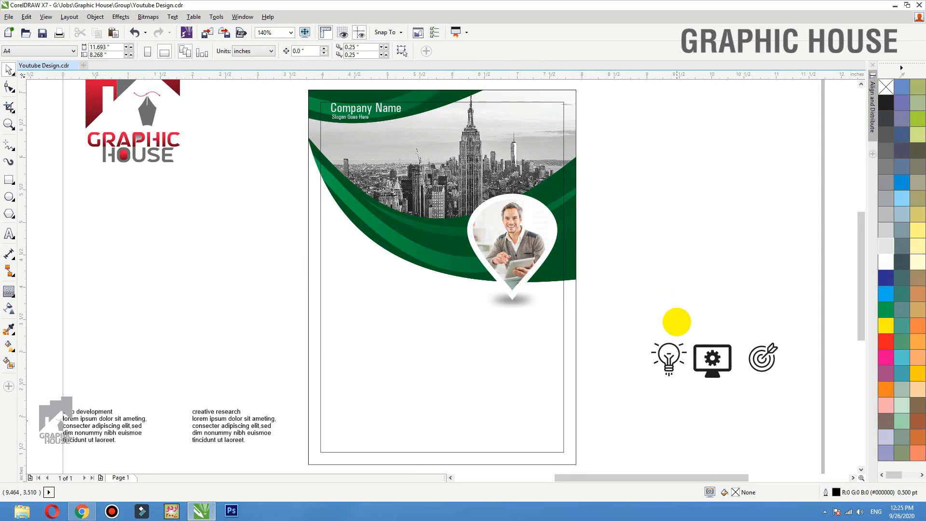
# Move the "creative business pro service" text into the flyer's white area below the swooshes, just inside the left margin
pyautogui.scroll(-2, 515, 230)
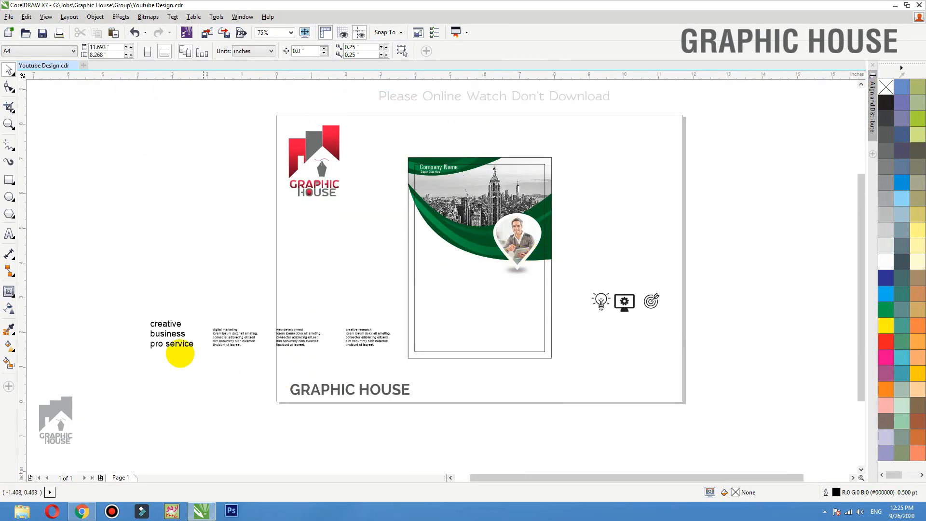
pyautogui.click(164, 338)
pyautogui.moveTo(322, 299); pyautogui.dragTo(417, 278)
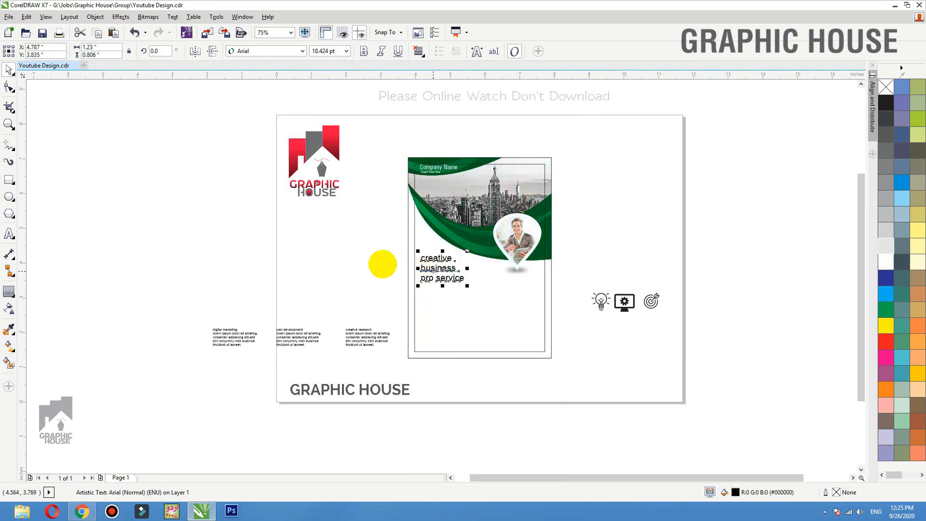
pyautogui.press('F2')
pyautogui.moveTo(350, 219); pyautogui.dragTo(536, 344)
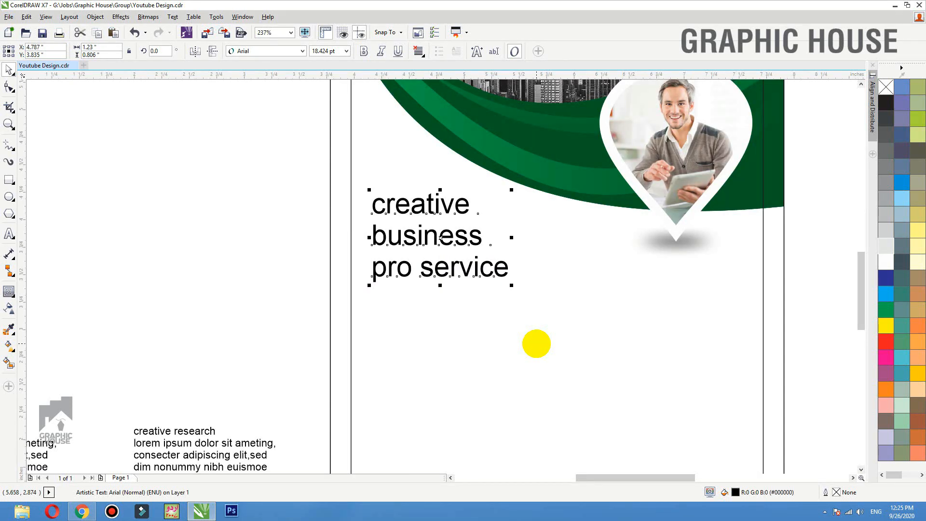
# Set the "creative business pro service" headline in bold Falling Sky and change its case to UPPERCASE
pyautogui.click(279, 51)
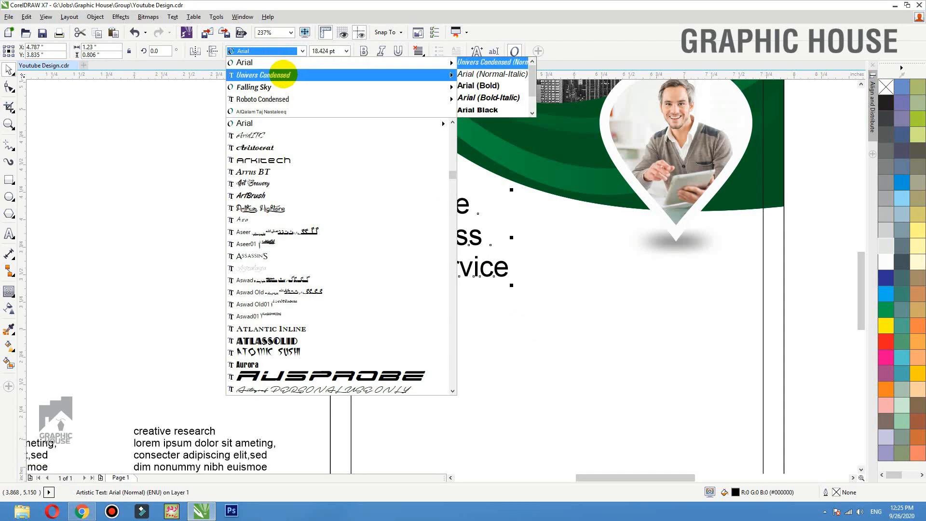
pyautogui.click(283, 86)
pyautogui.press('F2')
pyautogui.moveTo(244, 124); pyautogui.dragTo(653, 351)
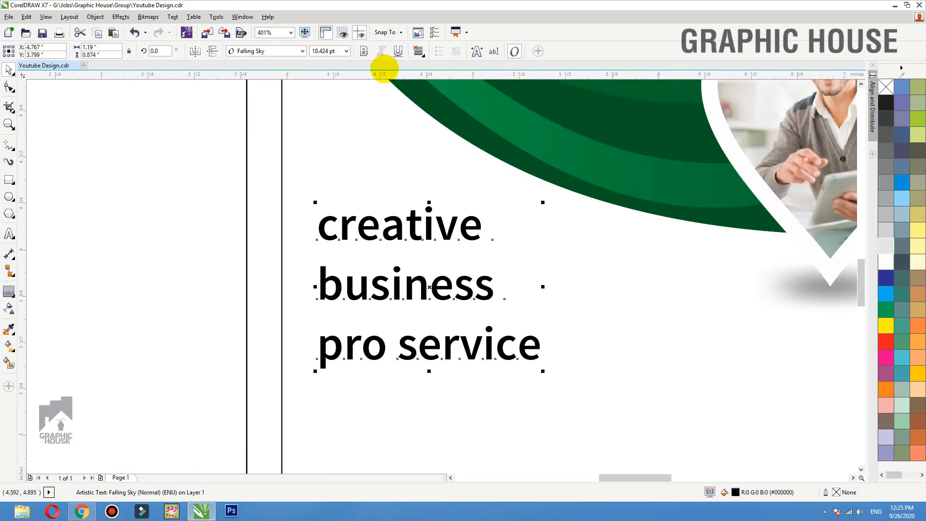
pyautogui.click(364, 51)
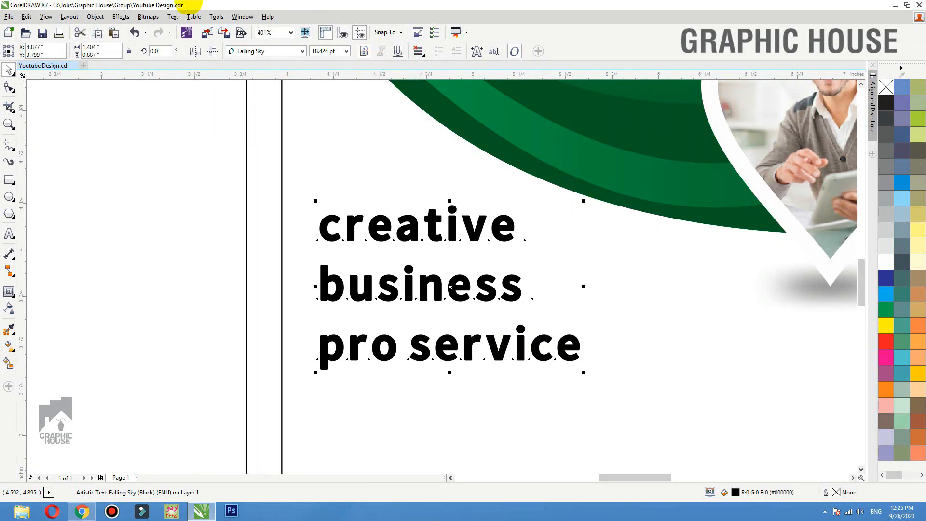
pyautogui.click(173, 18)
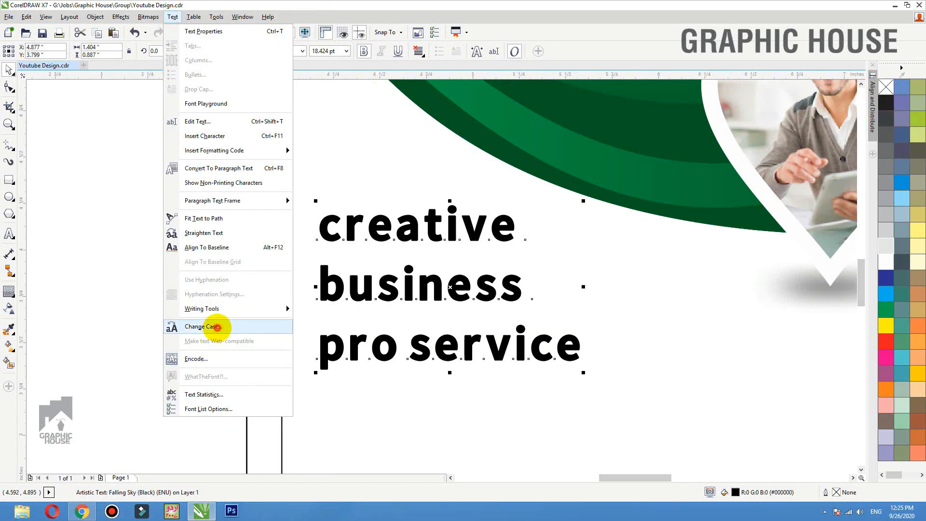
pyautogui.click(216, 327)
pyautogui.click(417, 287)
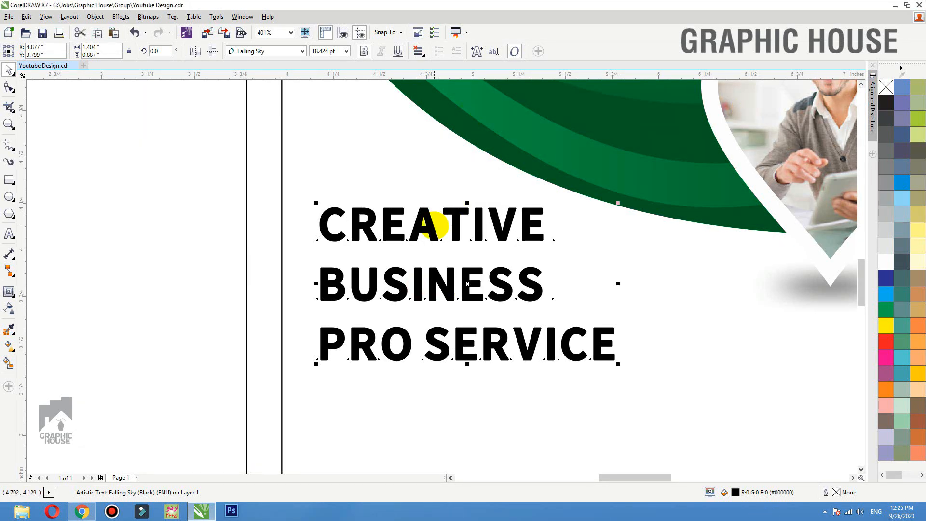
# Break the headline into separate lines and enlarge BUSINESS from its upper-left corner until it is wider than PRO SERVICE
pyautogui.hotkey('ctrl', 'k')
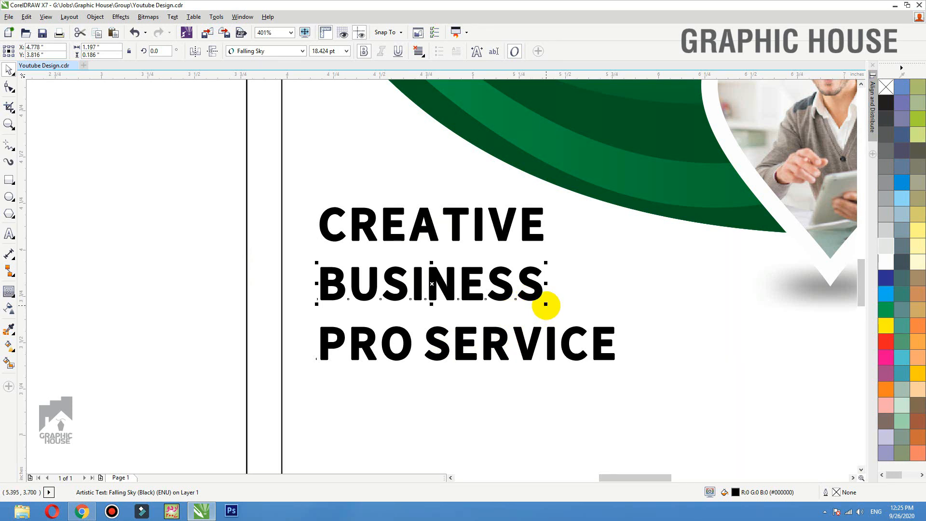
pyautogui.moveTo(545, 304); pyautogui.dragTo(738, 365)
# Try to recolour BUSINESS with a dark green sampled from the swoosh, and undo the attempt
pyautogui.click(9, 329)
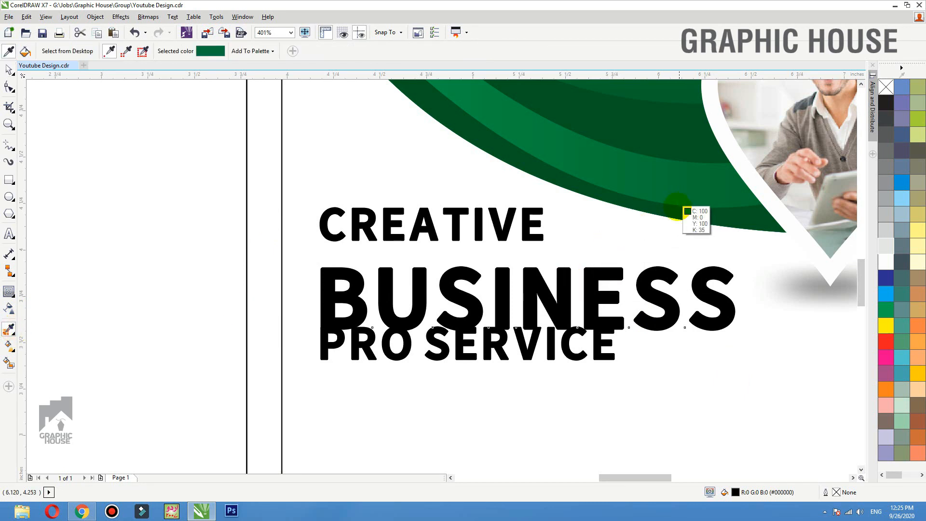
pyautogui.click(674, 210)
pyautogui.click(660, 295)
pyautogui.hotkey('ctrl', 'z')
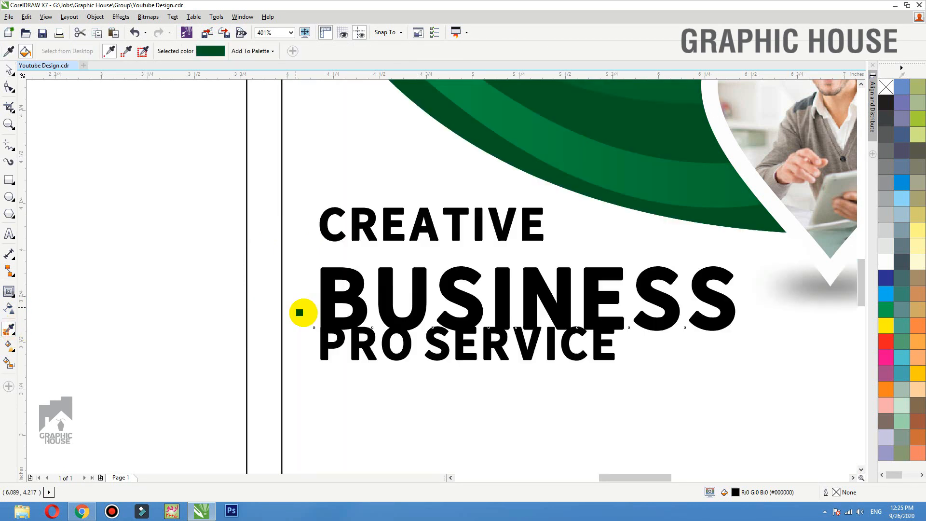
pyautogui.click(322, 313)
pyautogui.hotkey('ctrl', 'z')
pyautogui.press('space')
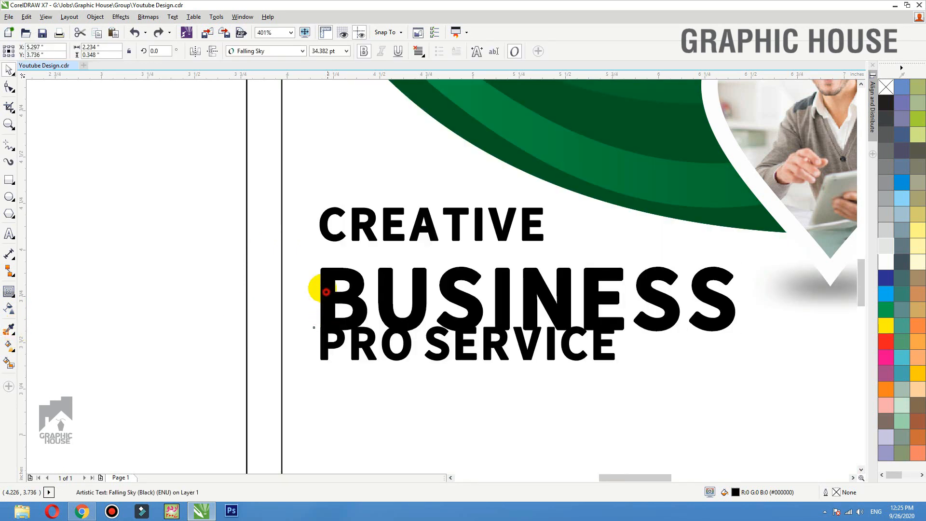
# Fill BUSINESS with dark green, CMYK 100, 0, 100, 60
pyautogui.moveTo(329, 297)
pyautogui.mouseDown()
pyautogui.moveTo(322, 288)
pyautogui.moveTo(327, 297)
pyautogui.mouseUp()
pyautogui.click(886, 309)
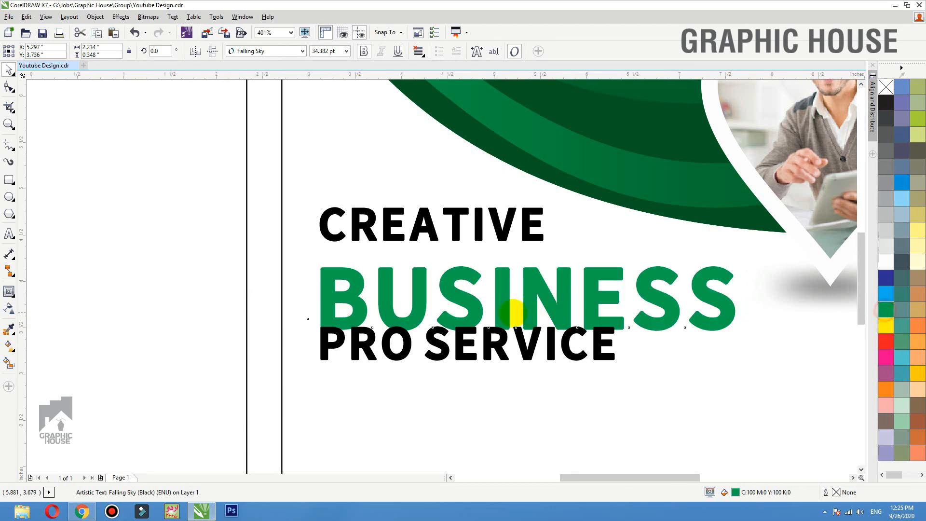
pyautogui.press('F3')
pyautogui.doubleClick(735, 492)
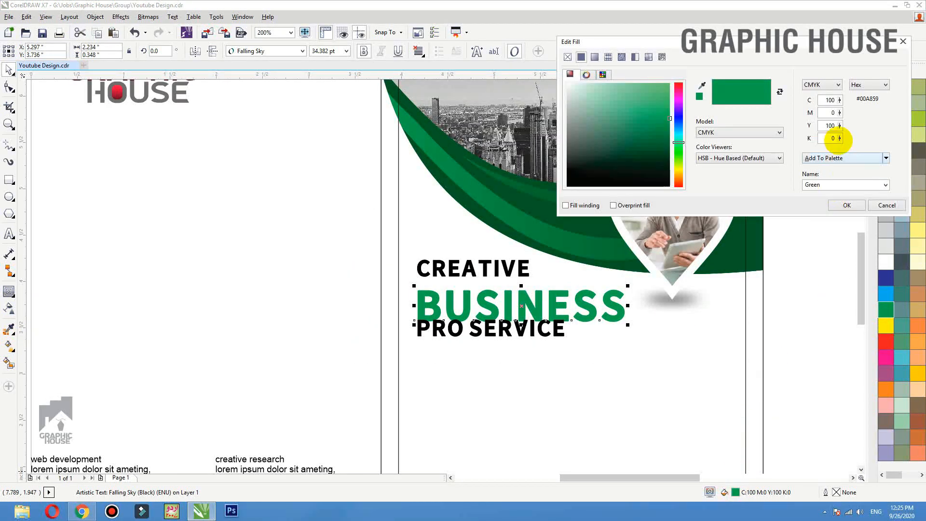
pyautogui.click(829, 138)
pyautogui.write('60')
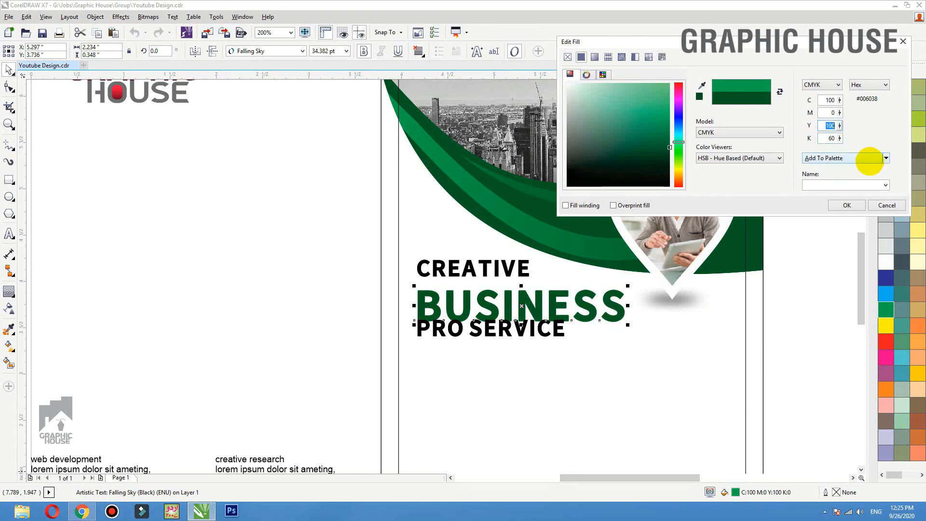
pyautogui.click(851, 205)
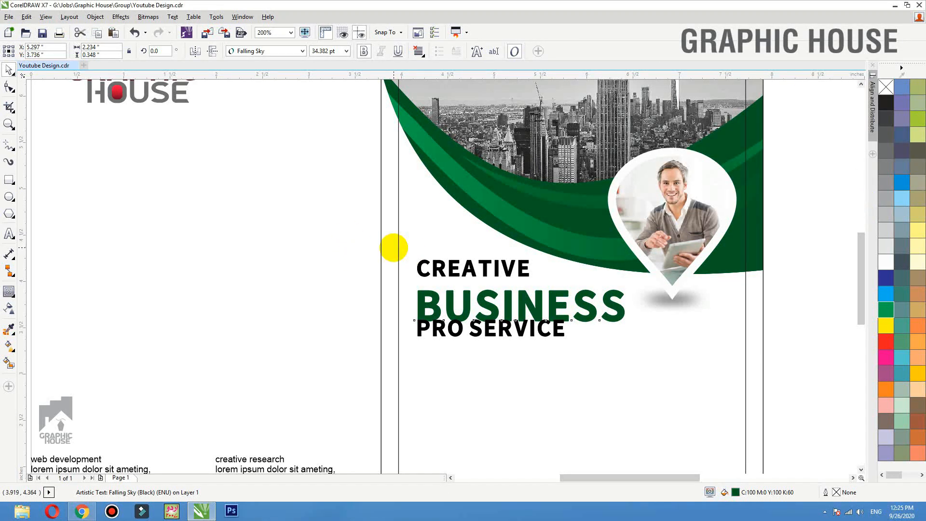
pyautogui.click(397, 250)
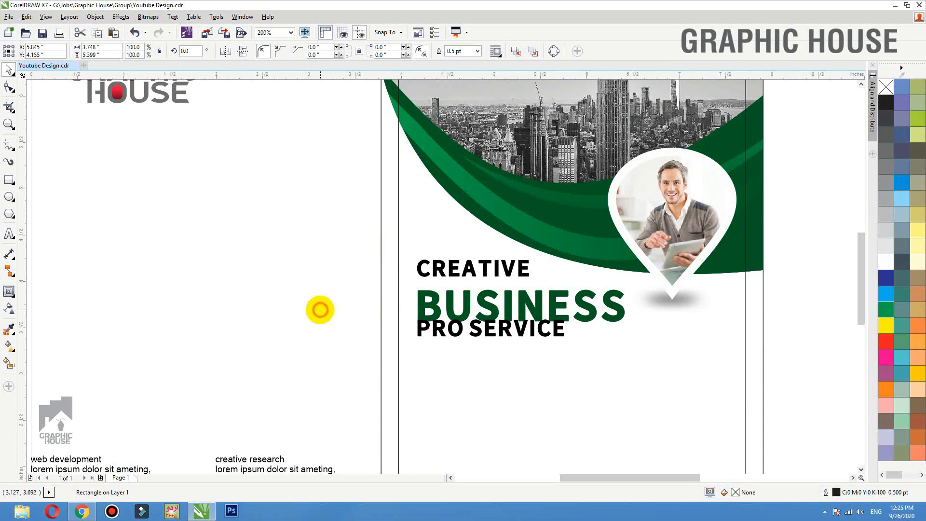
pyautogui.click(320, 310)
pyautogui.click(399, 260)
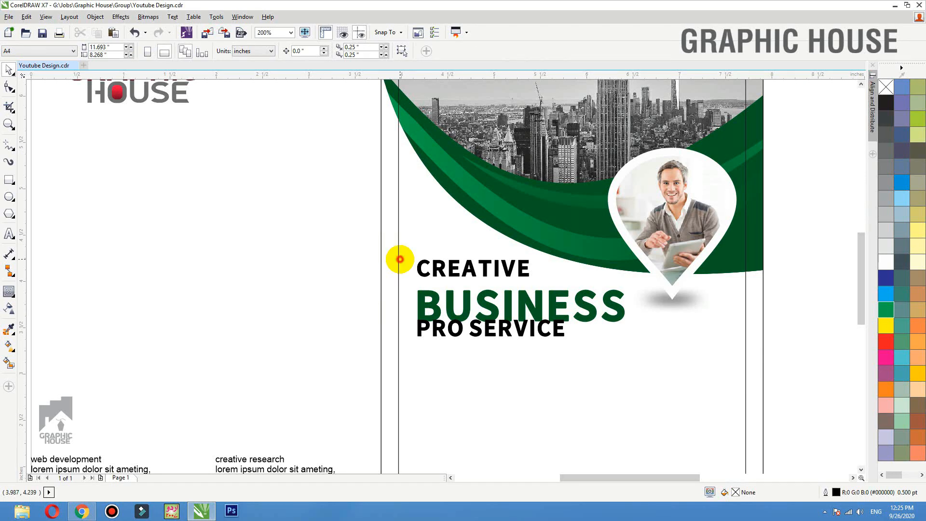
pyautogui.click(399, 260)
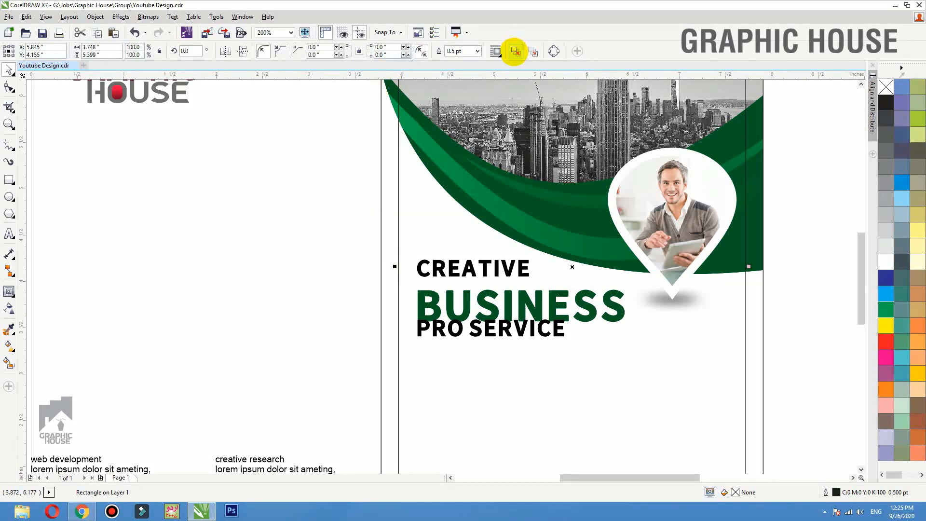
pyautogui.click(319, 138)
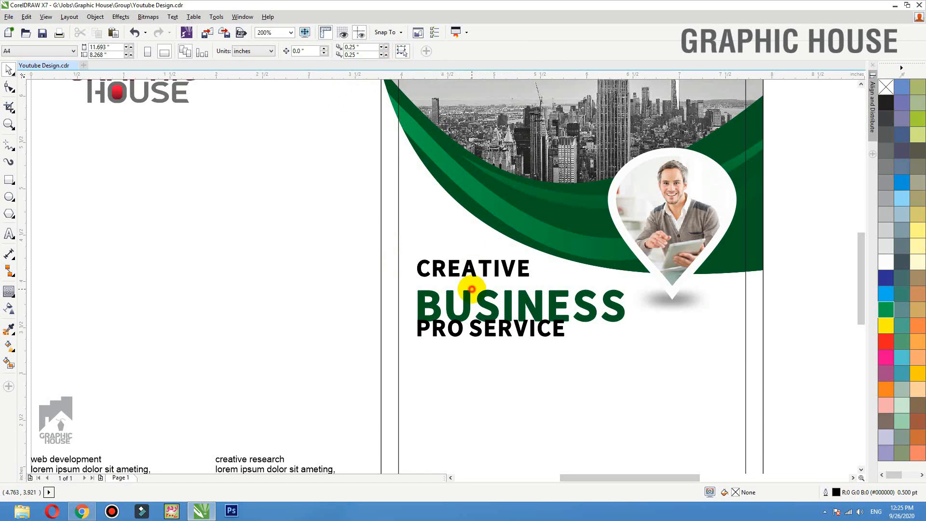
# Fill the CREATIVE and PRO SERVICE lines with 70% black gray
pyautogui.click(466, 295)
pyautogui.click(472, 271)
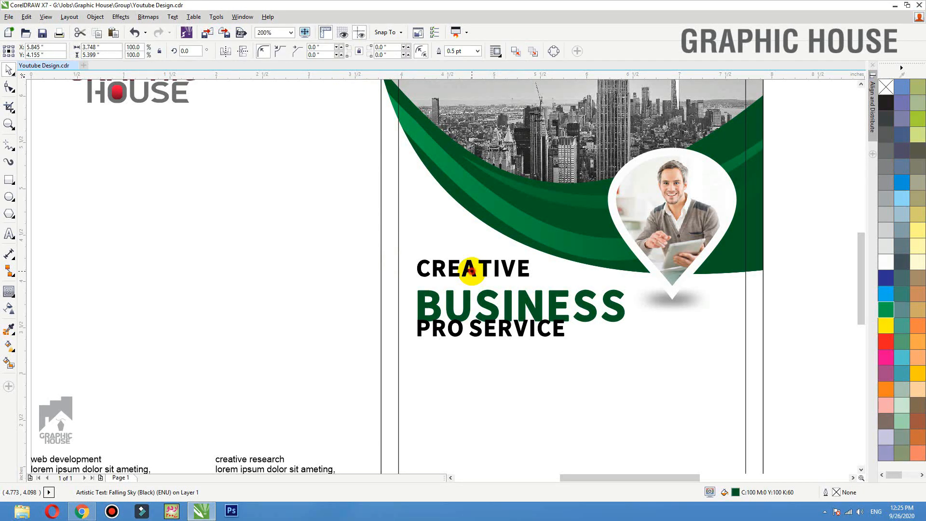
pyautogui.press('F2')
pyautogui.moveTo(279, 204); pyautogui.dragTo(686, 405)
pyautogui.moveTo(206, 118); pyautogui.dragTo(570, 230)
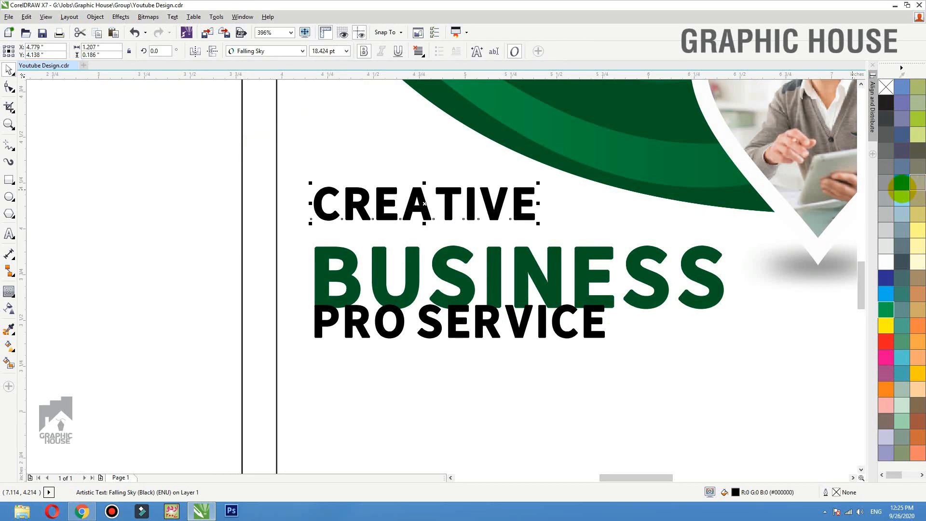
pyautogui.click(886, 150)
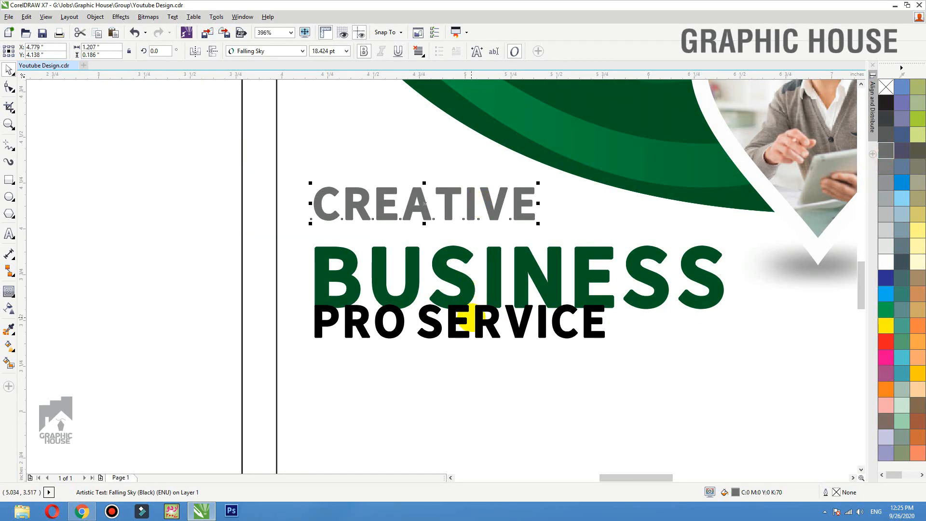
pyautogui.click(454, 323)
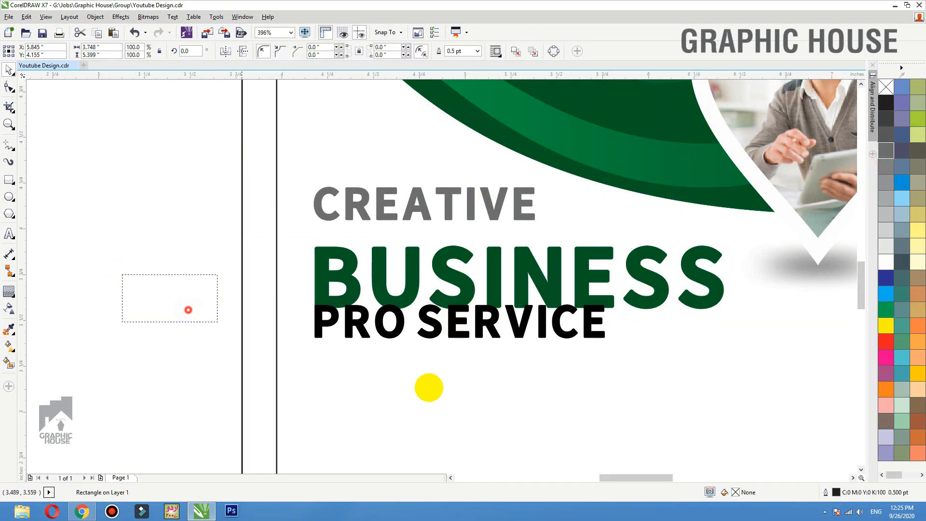
pyautogui.click(885, 150)
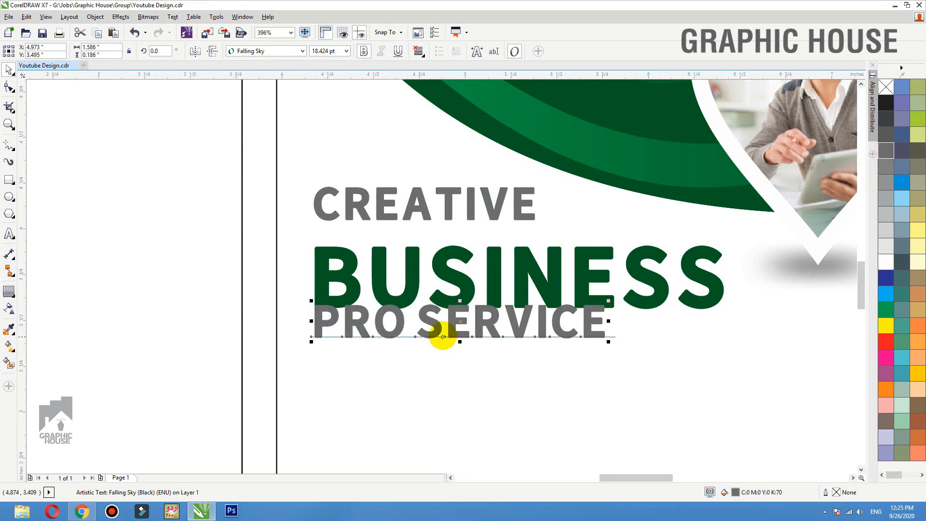
# Move PRO SERVICE straight down to clear BUSINESS and remove the bold from the word PRO
pyautogui.moveTo(440, 337); pyautogui.dragTo(400, 341)
pyautogui.hotkey('ctrl', 'z')
pyautogui.click(395, 354)
pyautogui.doubleClick(314, 341)
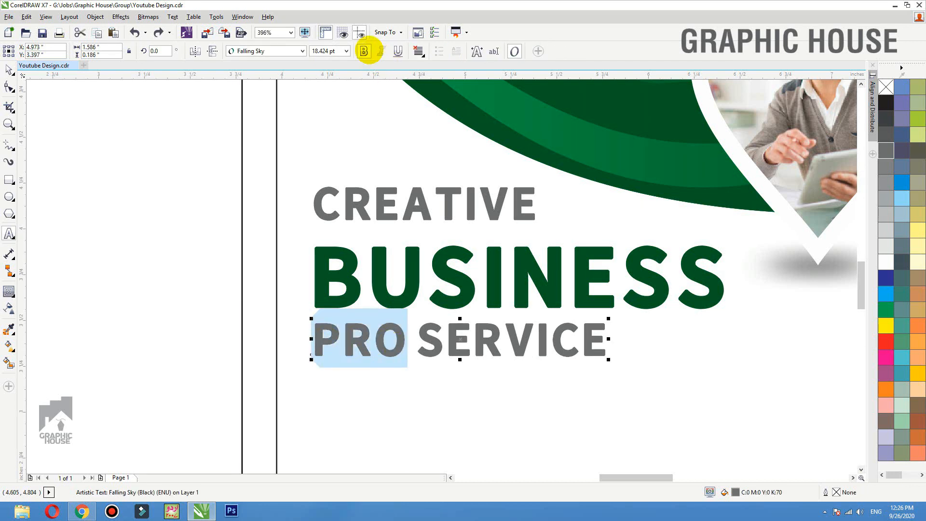
pyautogui.click(364, 50)
pyautogui.click(8, 70)
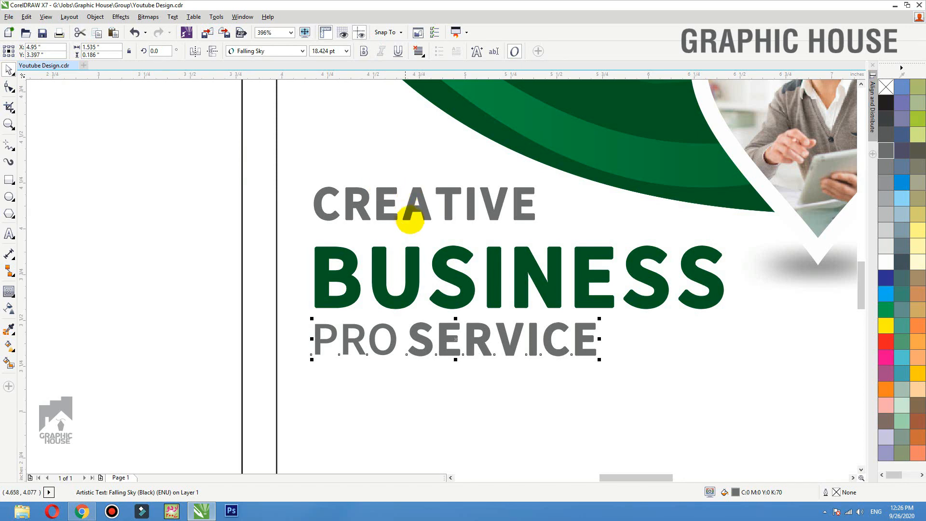
# Move CREATIVE down close above BUSINESS and left-align the three headline lines
pyautogui.click(408, 221)
pyautogui.moveTo(135, 124); pyautogui.dragTo(581, 232)
pyautogui.click(420, 203)
pyautogui.moveTo(419, 203); pyautogui.dragTo(418, 219)
pyautogui.scroll(-3, 351, 225)
pyautogui.moveTo(190, 187); pyautogui.dragTo(541, 327)
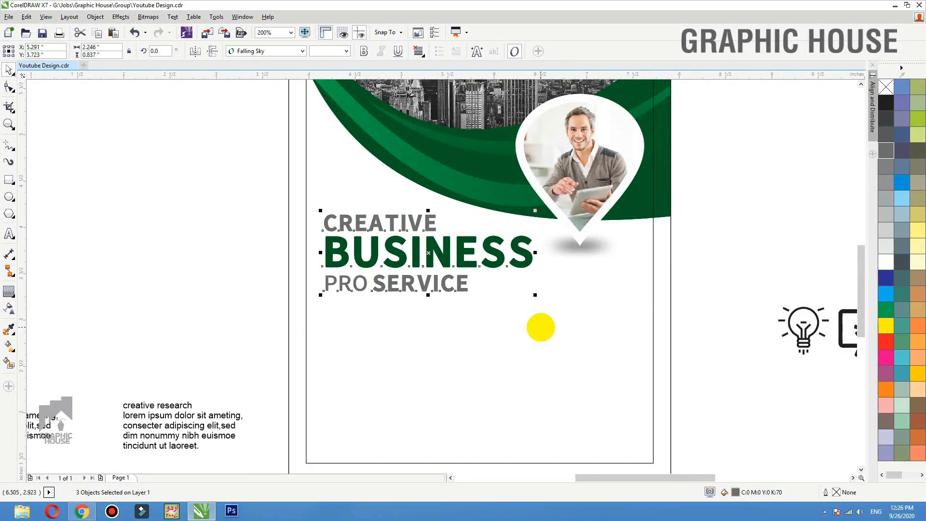
pyautogui.press('l')
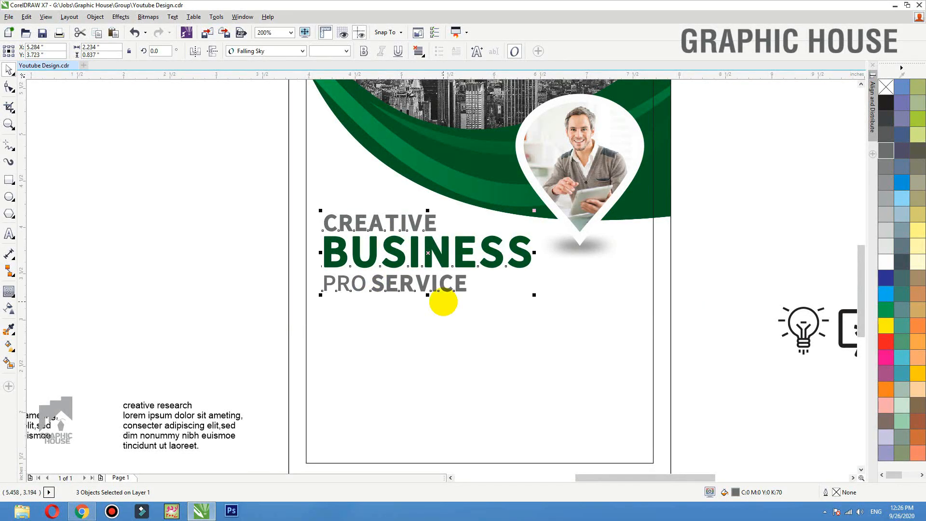
# Move the three-line headline to the flyer's left margin and shrink it to about 1.945" by 0.729"
pyautogui.moveTo(428, 252); pyautogui.dragTo(416, 249)
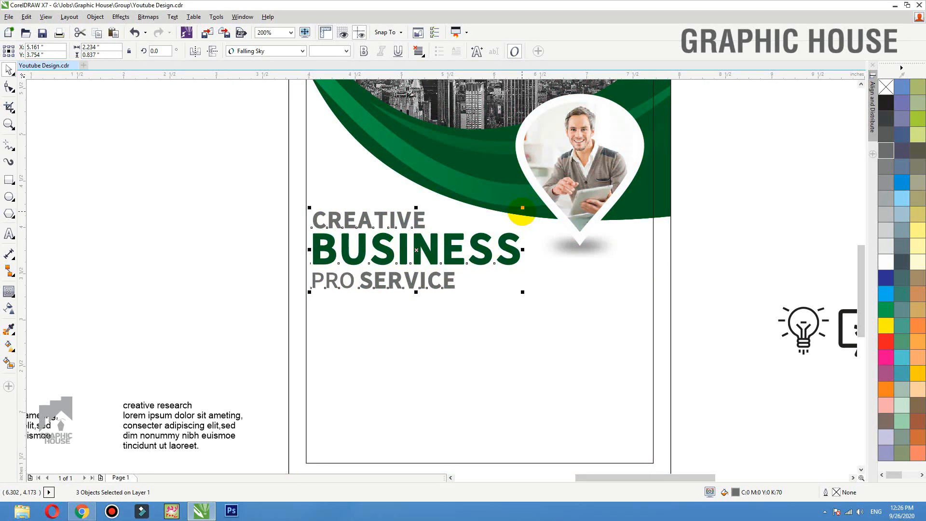
pyautogui.moveTo(522, 208); pyautogui.dragTo(497, 217)
pyautogui.moveTo(402, 254); pyautogui.dragTo(402, 257)
pyautogui.click(263, 256)
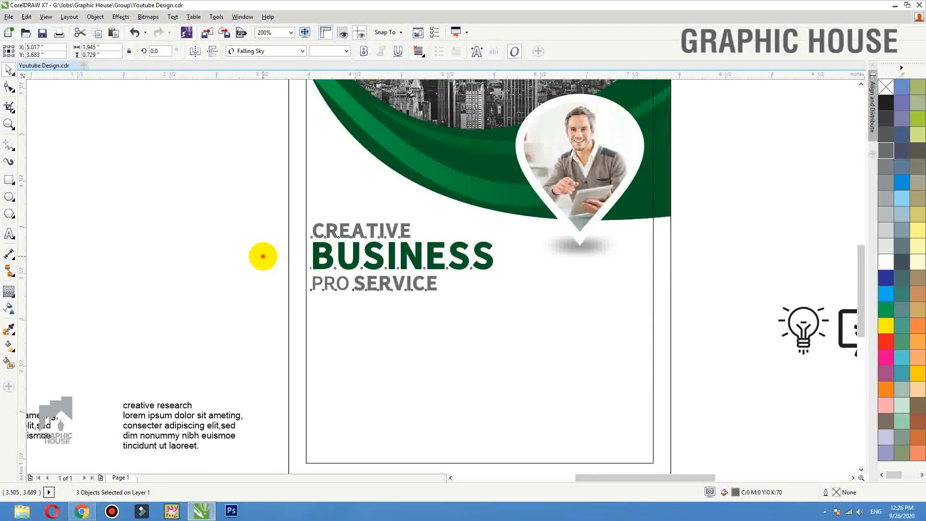
# Move the digital marketing, web development and creative research text blocks together to just below the flyer's bottom edge
pyautogui.scroll(-2, 449, 278)
pyautogui.click(613, 263)
pyautogui.scroll(3, 219, 347)
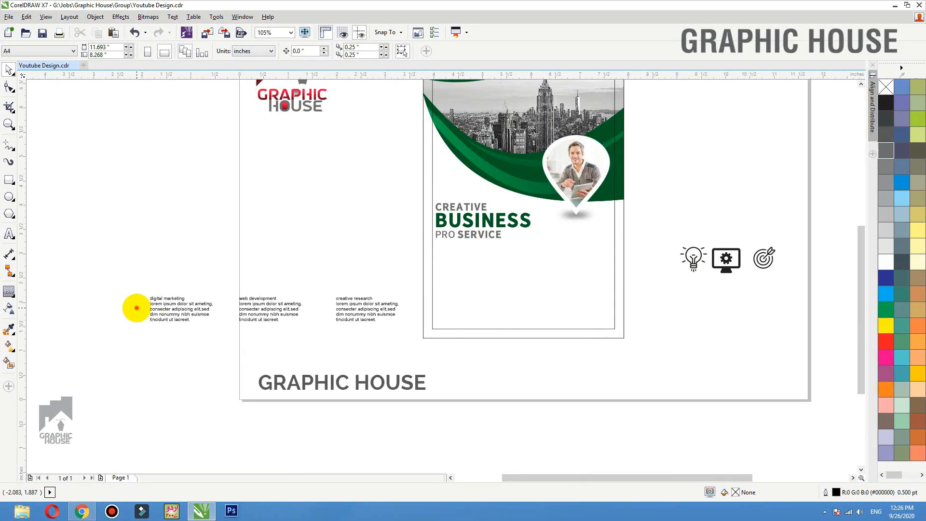
pyautogui.keyDown('shift'); pyautogui.click(266, 310); pyautogui.keyUp('shift')
pyautogui.moveTo(347, 318); pyautogui.dragTo(611, 366)
pyautogui.click(683, 312)
# Draw a rectangle about 1.121" by 1.183" in the margin's lower-left corner and round its upper-right corner to about 0.545"
pyautogui.press('F2')
pyautogui.moveTo(715, 245); pyautogui.dragTo(340, 407)
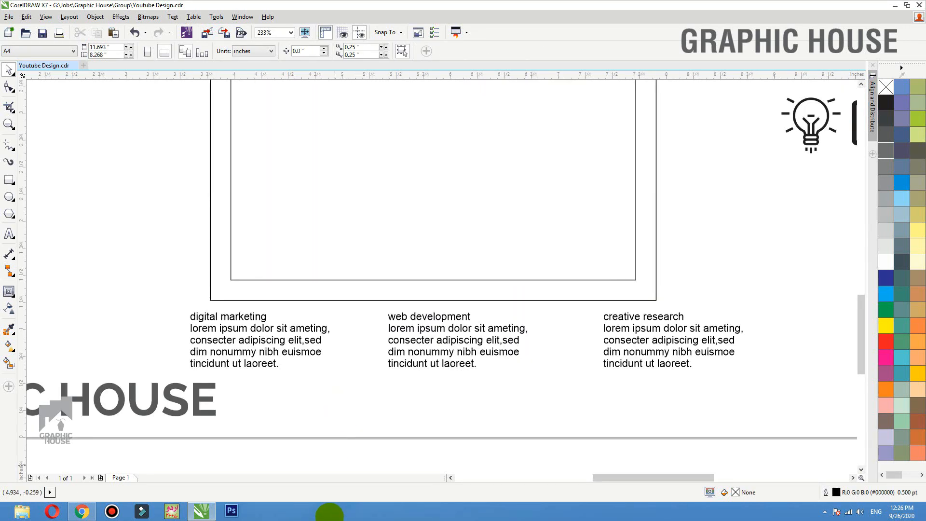
pyautogui.click(8, 180)
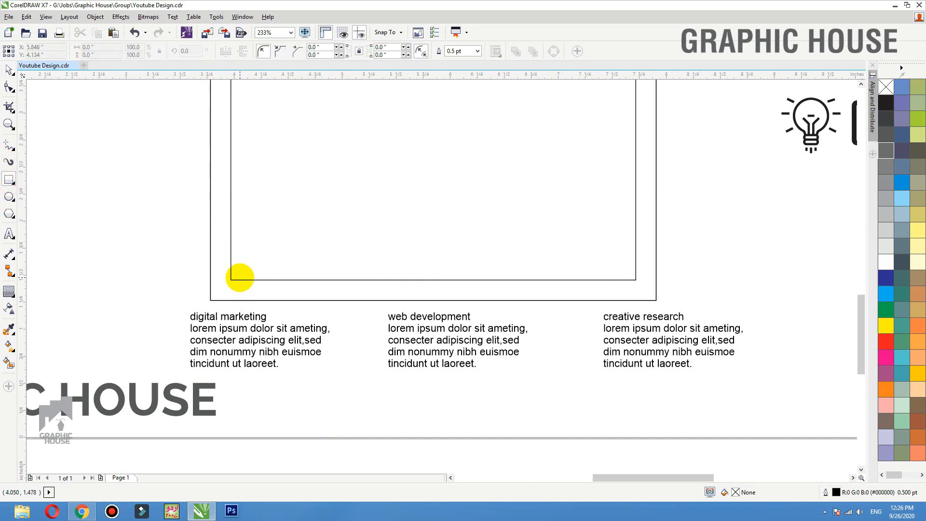
pyautogui.moveTo(234, 280); pyautogui.dragTo(356, 152)
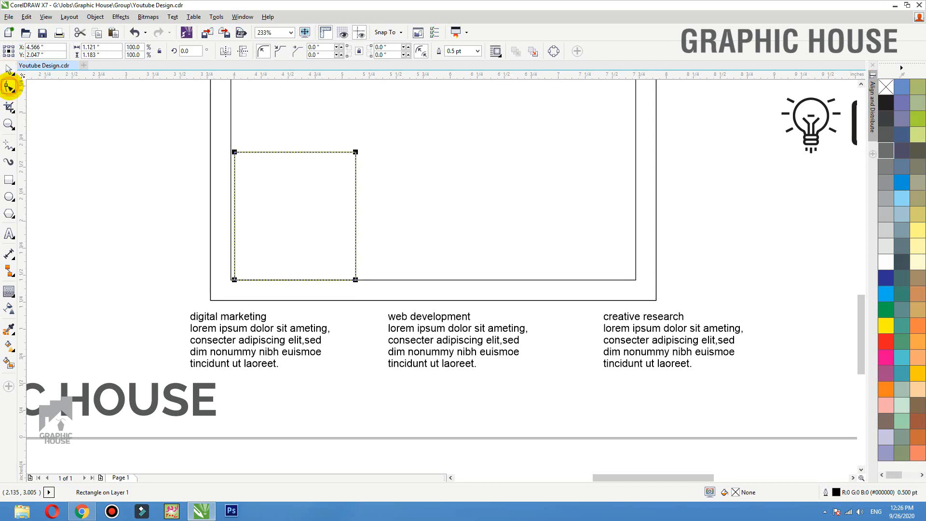
pyautogui.click(349, 153)
pyautogui.moveTo(356, 153); pyautogui.dragTo(374, 202)
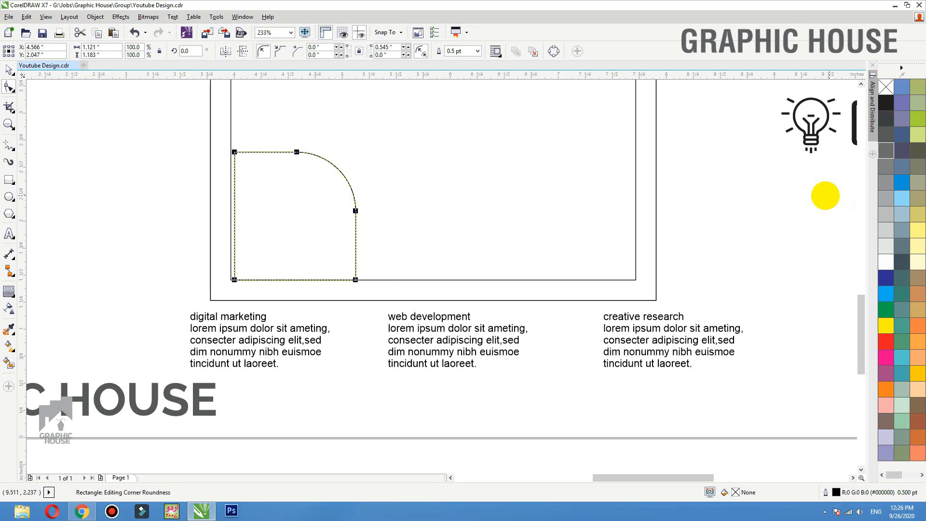
# Fill the rounded shape with 10% black without an outline and place two evenly spaced copies to its right
pyautogui.press('space')
pyautogui.click(884, 229)
pyautogui.rightClick(885, 89)
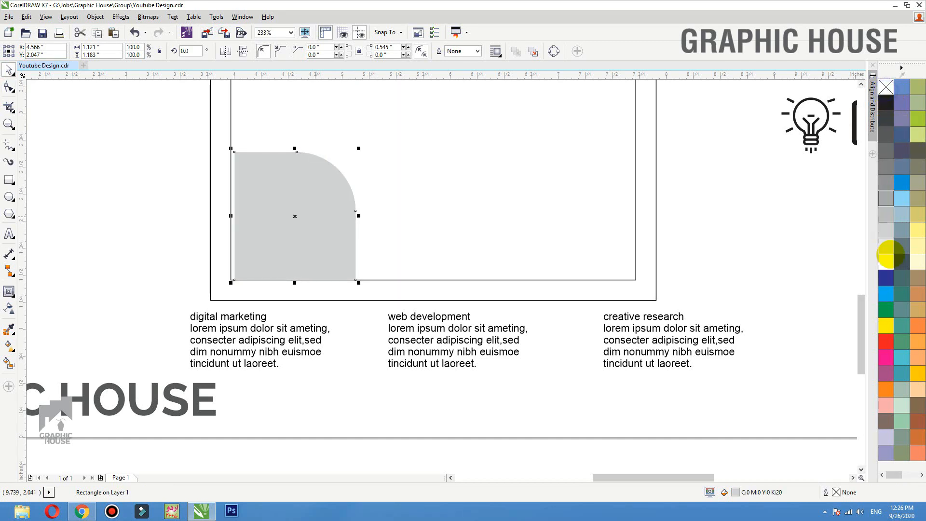
pyautogui.click(886, 248)
pyautogui.moveTo(325, 243); pyautogui.dragTo(455, 243)
pyautogui.hotkey('ctrl', 'd')
# Group the three gray shapes and centre the group horizontally on the flyer's margin rectangle
pyautogui.keyDown('shift'); pyautogui.click(434, 227); pyautogui.keyUp('shift')
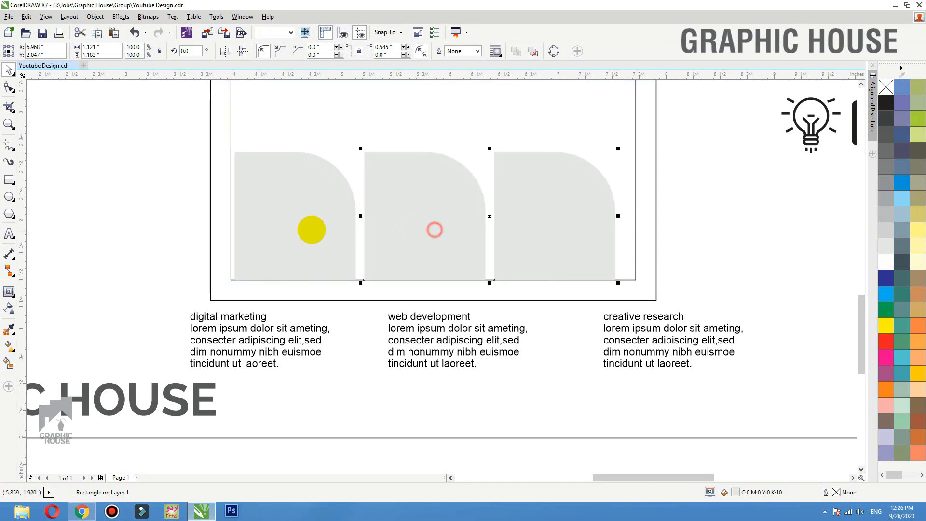
pyautogui.keyDown('shift'); pyautogui.click(303, 228); pyautogui.keyUp('shift')
pyautogui.hotkey('ctrl', 'g')
pyautogui.keyDown('shift'); pyautogui.click(635, 224); pyautogui.keyUp('shift')
pyautogui.press('c')
pyautogui.click(735, 201)
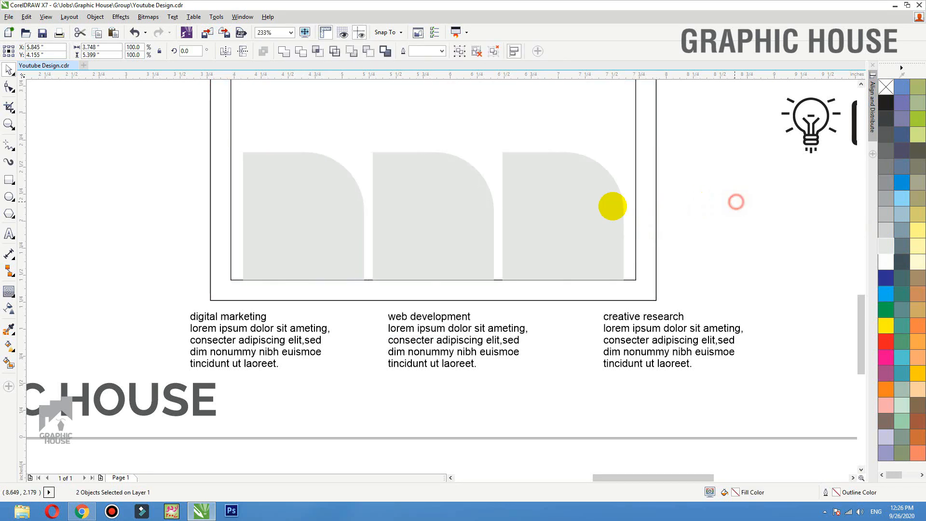
pyautogui.click(607, 205)
pyautogui.click(316, 55)
# Set the three service text blocks below the flyer in the Univers Condensed font
pyautogui.click(259, 356)
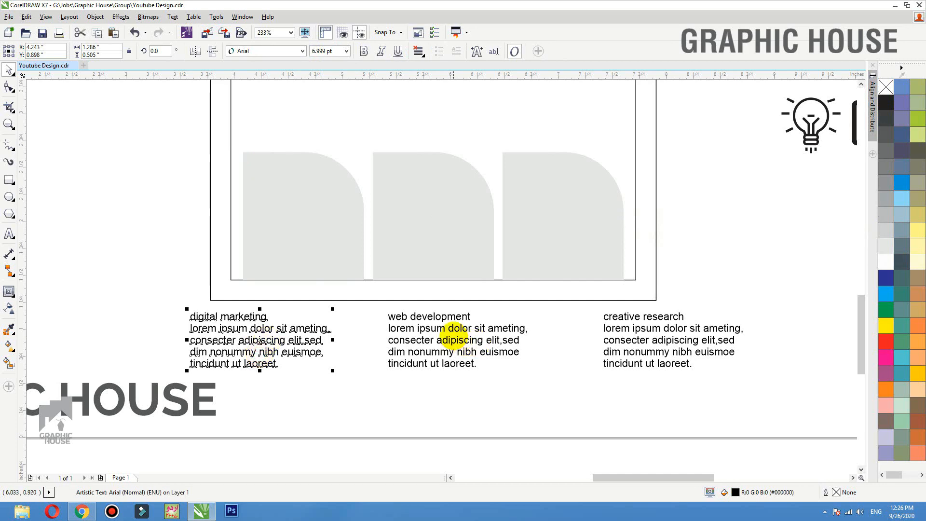
pyautogui.keyDown('shift'); pyautogui.click(497, 334); pyautogui.keyUp('shift')
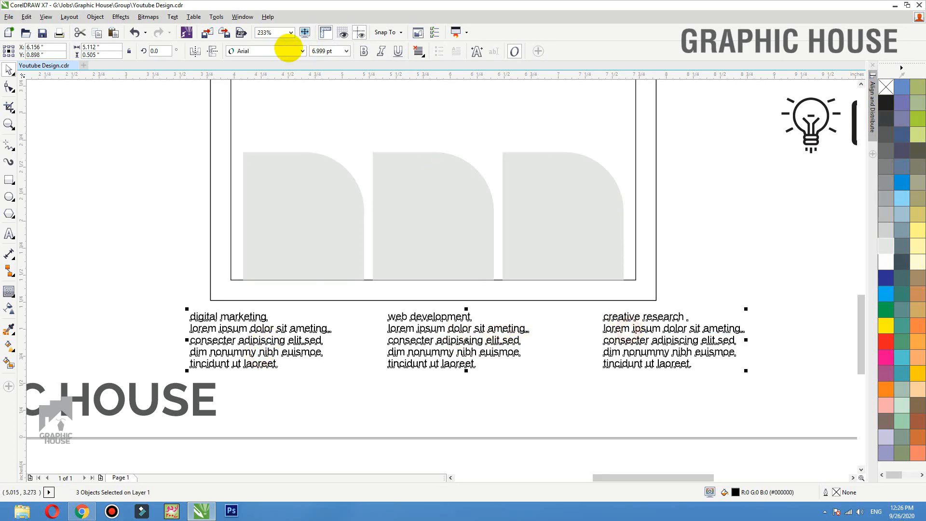
pyautogui.click(290, 51)
pyautogui.click(273, 85)
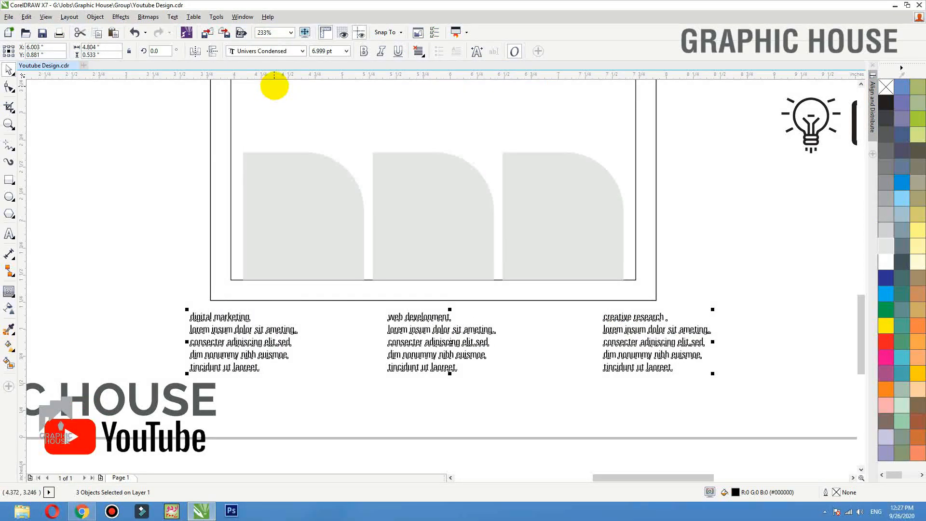
# Change the case of the three service text blocks to Title Case
pyautogui.click(172, 17)
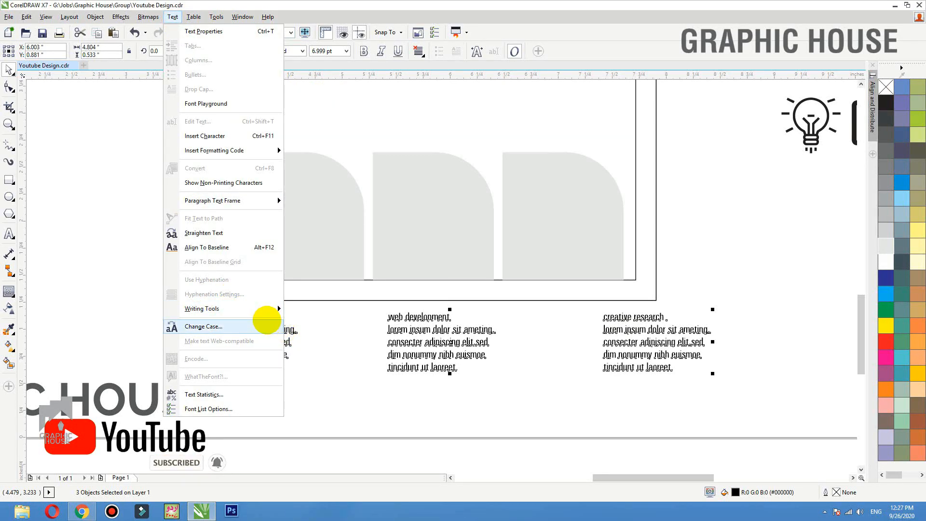
pyautogui.click(266, 324)
pyautogui.click(407, 256)
pyautogui.click(406, 285)
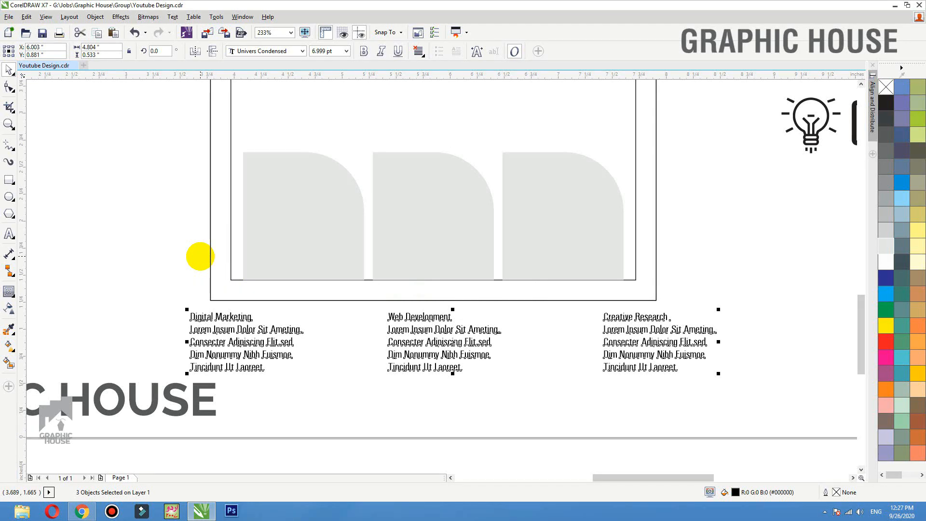
# Move the Digital Marketing, Web Development and Creative Research text blocks onto the first, second and third gray shapes
pyautogui.click(177, 242)
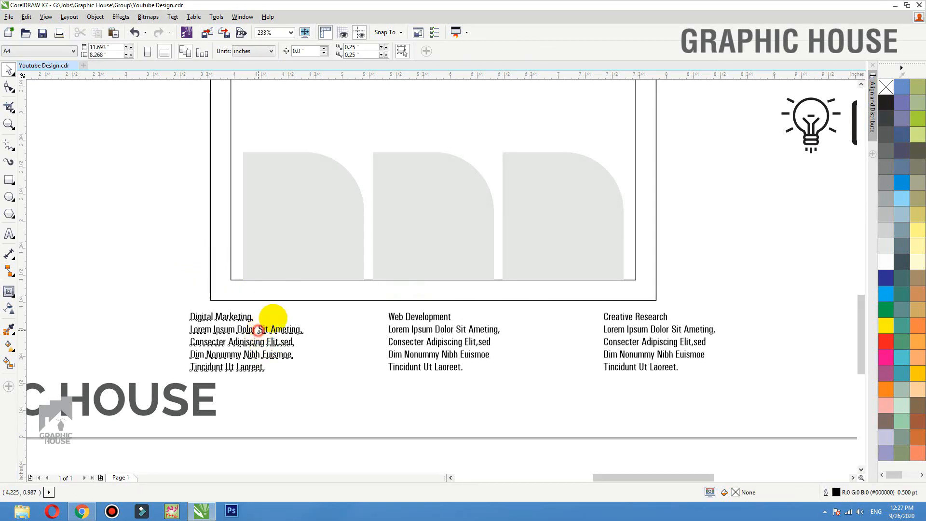
pyautogui.moveTo(258, 330); pyautogui.dragTo(324, 226)
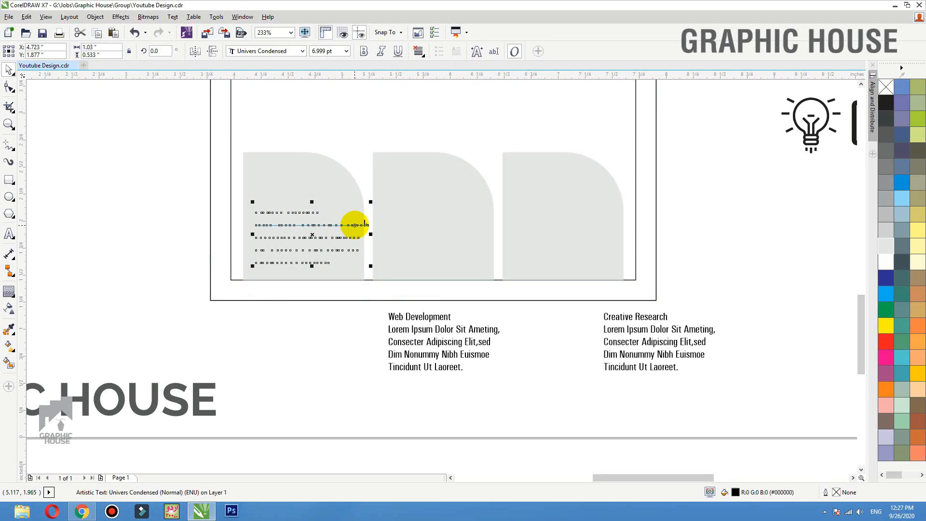
pyautogui.click(308, 306)
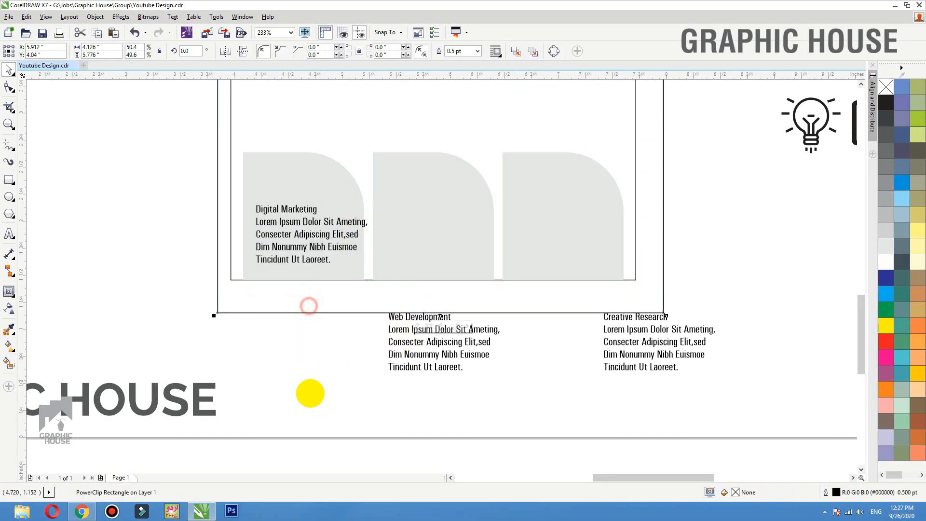
pyautogui.moveTo(314, 417); pyautogui.dragTo(771, 288)
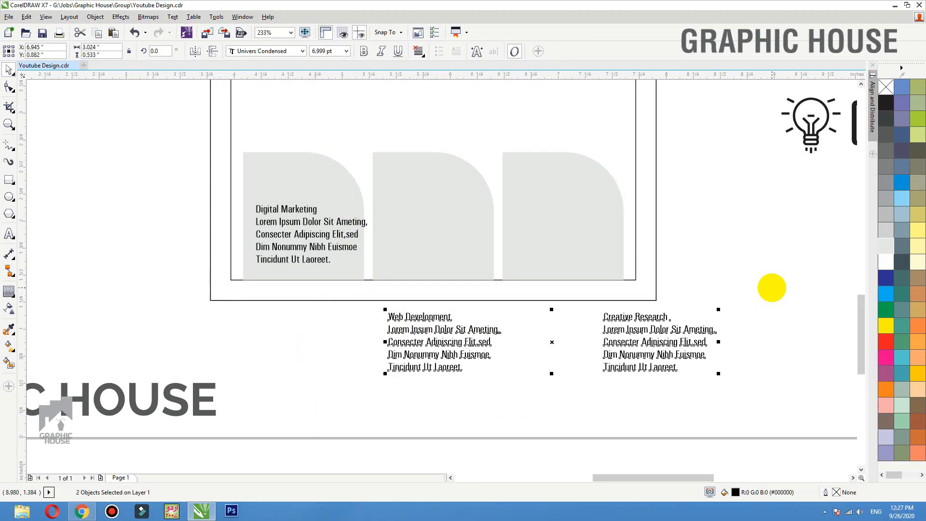
pyautogui.click(772, 288)
pyautogui.moveTo(442, 315); pyautogui.dragTo(448, 239)
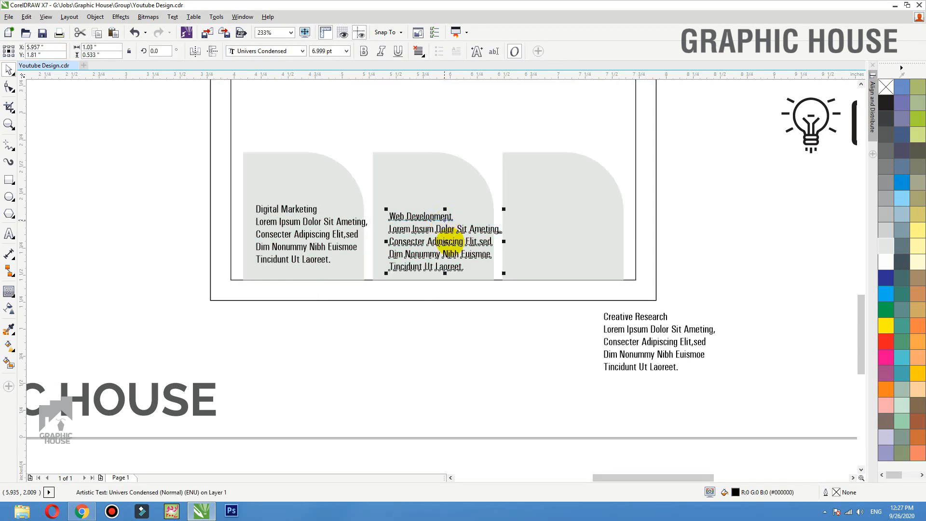
pyautogui.moveTo(627, 330); pyautogui.dragTo(555, 217)
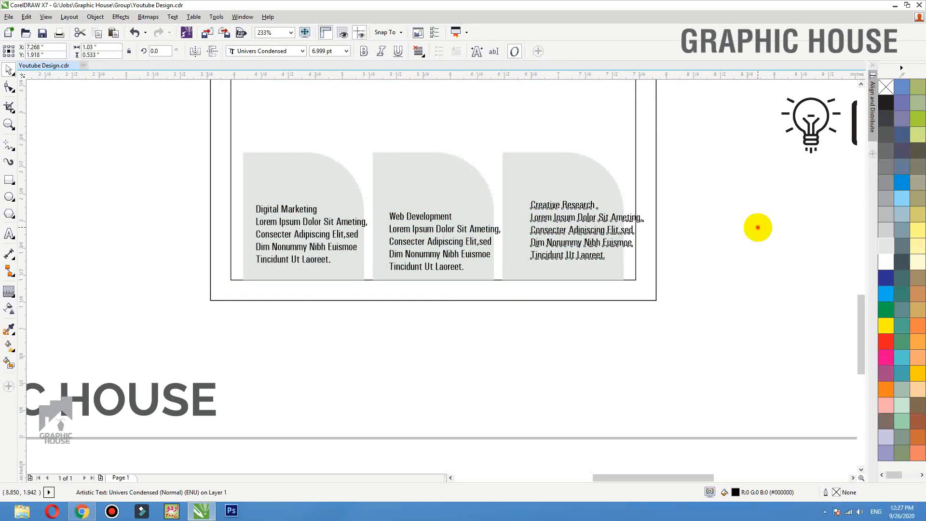
pyautogui.click(757, 227)
# Shift the Digital Marketing text block slightly left within its gray shape and set its font size to 6.5 pt
pyautogui.press('F3')
pyautogui.press('F2')
pyautogui.moveTo(696, 190); pyautogui.dragTo(346, 281)
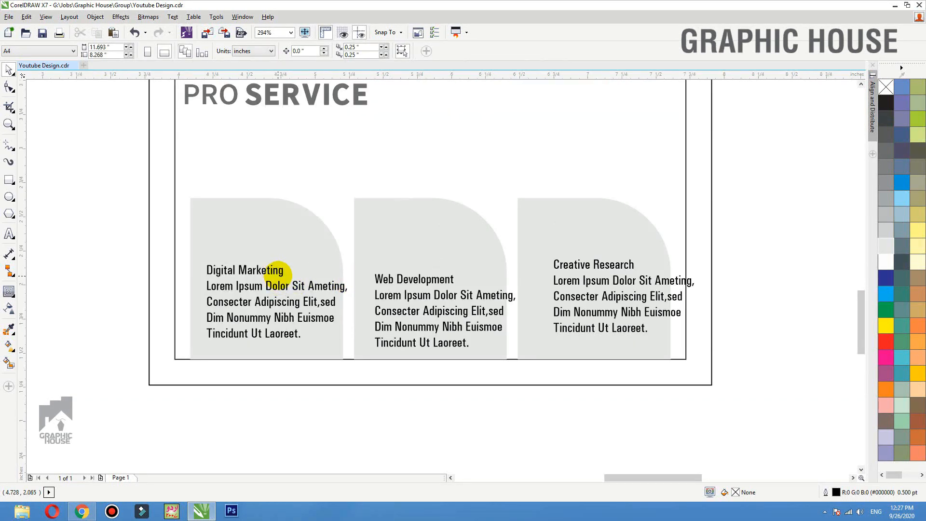
pyautogui.moveTo(278, 273); pyautogui.dragTo(272, 273)
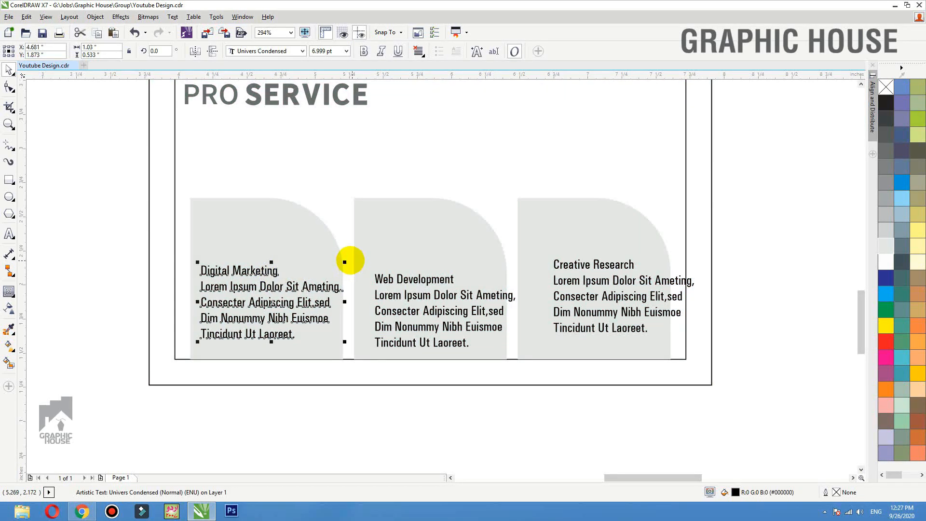
pyautogui.moveTo(344, 263); pyautogui.dragTo(338, 265)
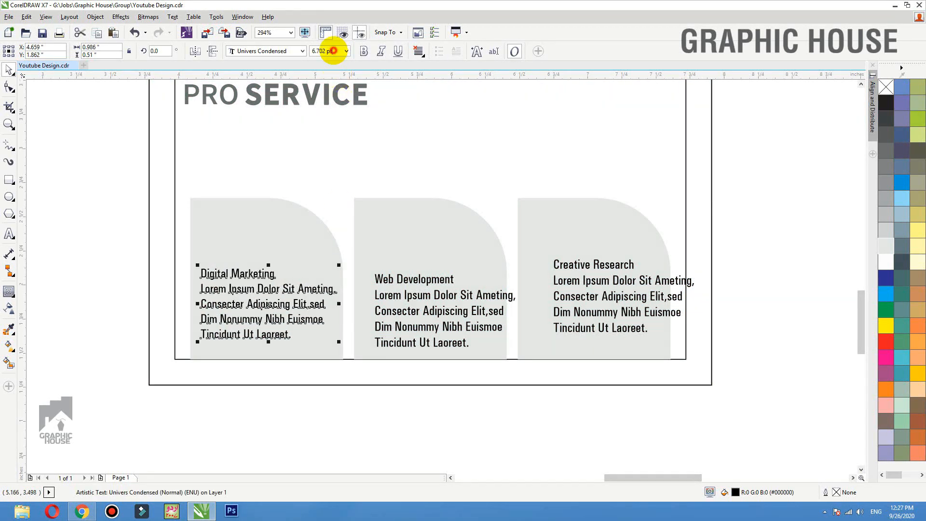
pyautogui.write('6.5')
pyautogui.press('Return')
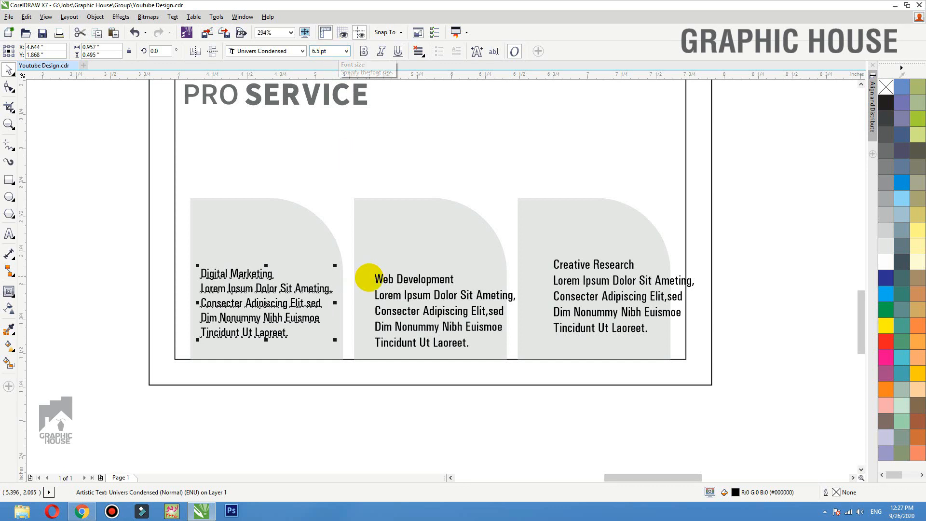
# Set the Web Development and Creative Research text blocks to a font size of 6.5 pt
pyautogui.click(417, 279)
pyautogui.keyDown('shift'); pyautogui.click(606, 281); pyautogui.keyUp('shift')
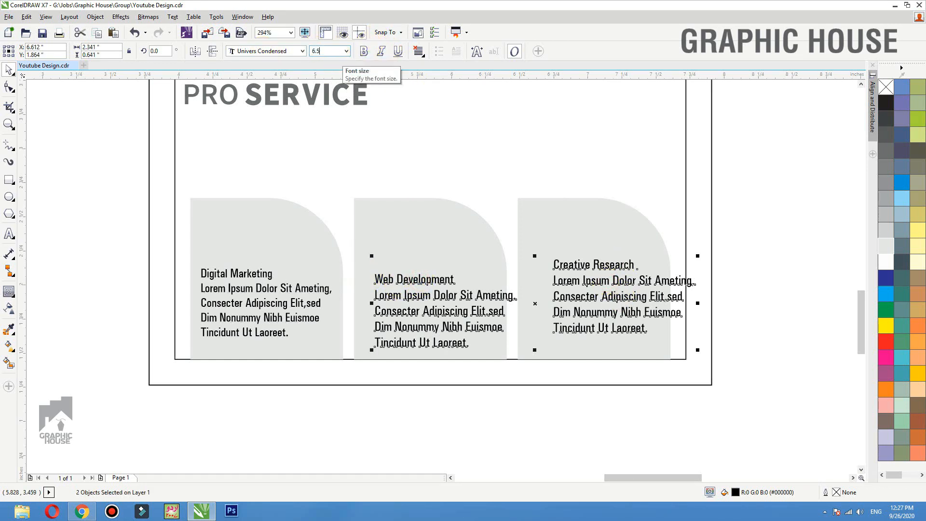
pyautogui.click(332, 57)
pyautogui.write('6.5')
pyautogui.press('Return')
pyautogui.click(470, 387)
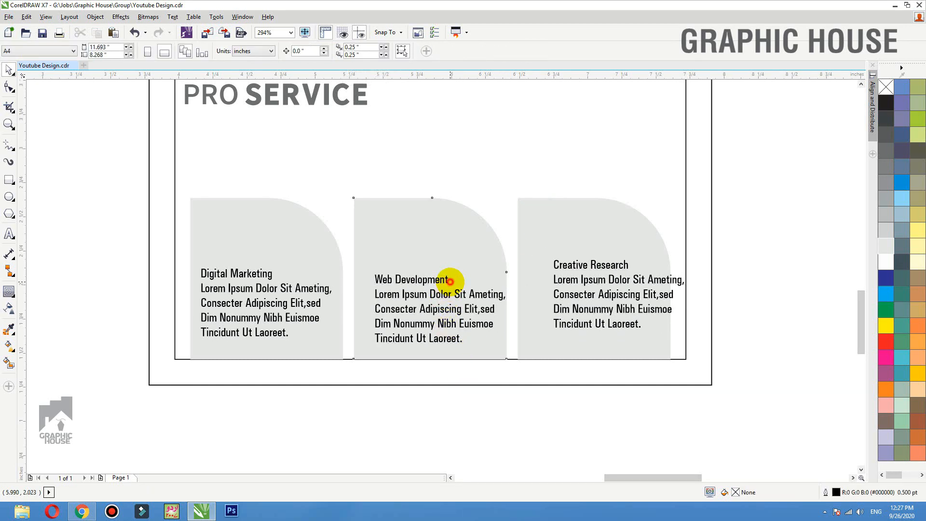
# Take the Web Development heading out of its text block and paste it as separate text below the flyer
pyautogui.doubleClick(449, 281)
pyautogui.moveTo(450, 281); pyautogui.dragTo(356, 279)
pyautogui.hotkey('ctrl', 'c')
pyautogui.press('Delete')
pyautogui.press('Delete')
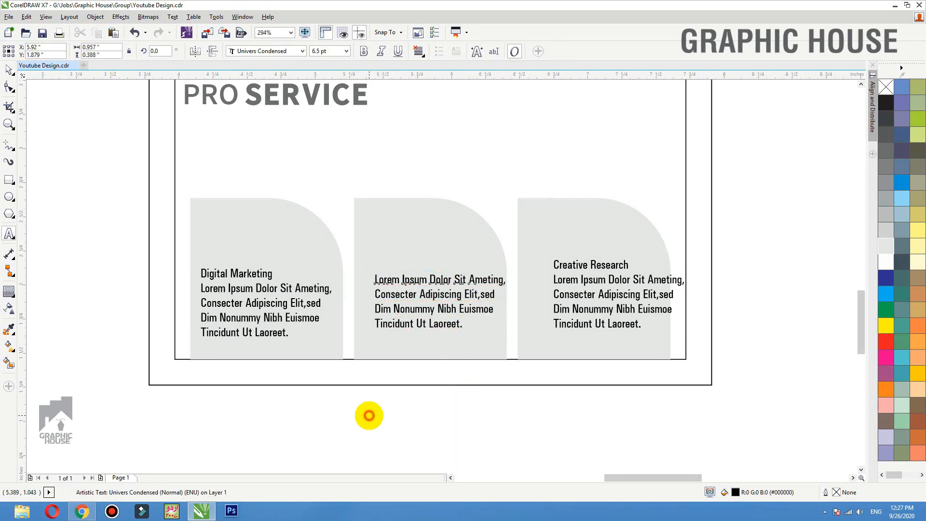
pyautogui.click(369, 415)
pyautogui.hotkey('ctrl', 'v')
# Cut the Creative Research and Digital Marketing headings from their text blocks and paste each as separate text below the flyer
pyautogui.moveTo(629, 264); pyautogui.dragTo(555, 266)
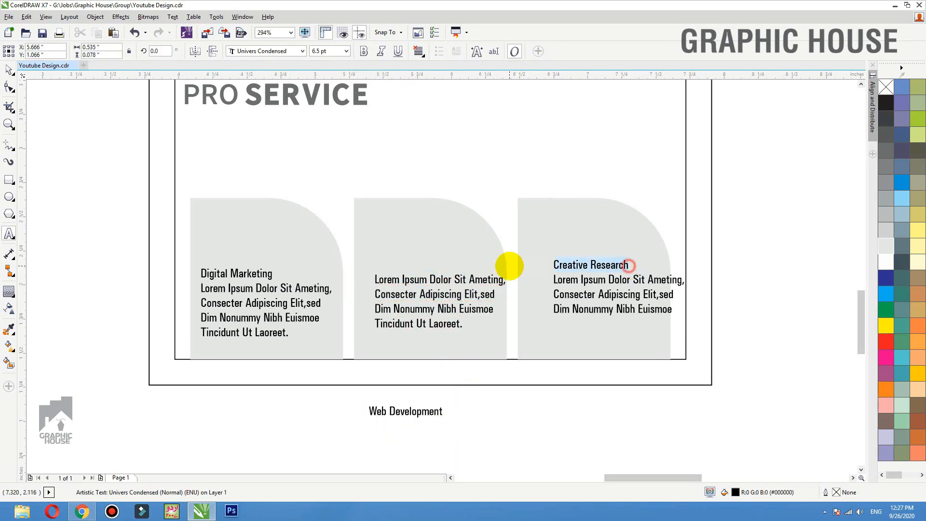
pyautogui.hotkey('ctrl', 'x')
pyautogui.click(564, 420)
pyautogui.hotkey('ctrl', 'v')
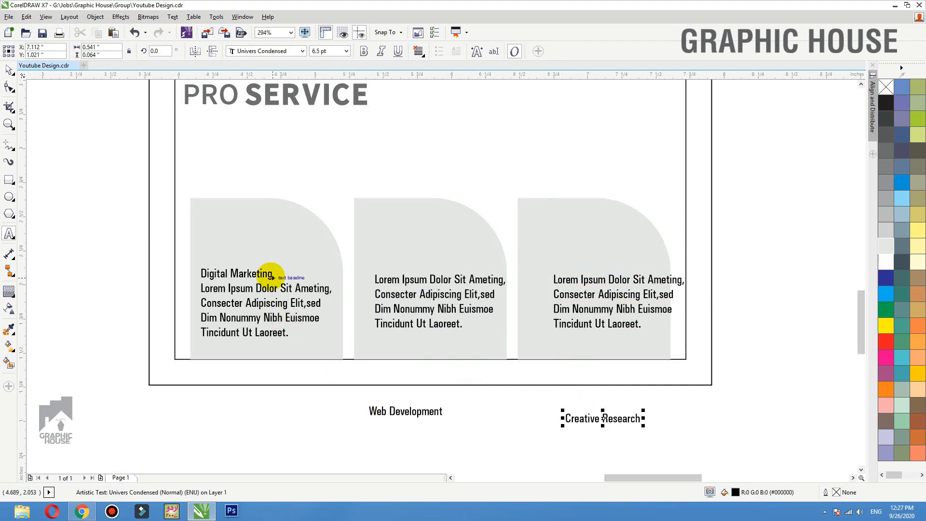
pyautogui.moveTo(271, 276); pyautogui.dragTo(154, 275)
pyautogui.hotkey('ctrl', 'x')
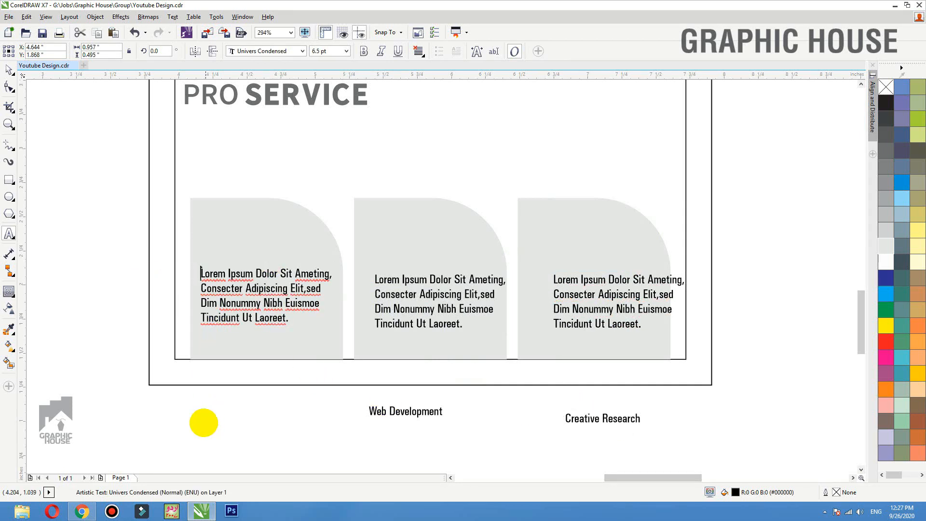
pyautogui.click(201, 426)
pyautogui.hotkey('ctrl', 'v')
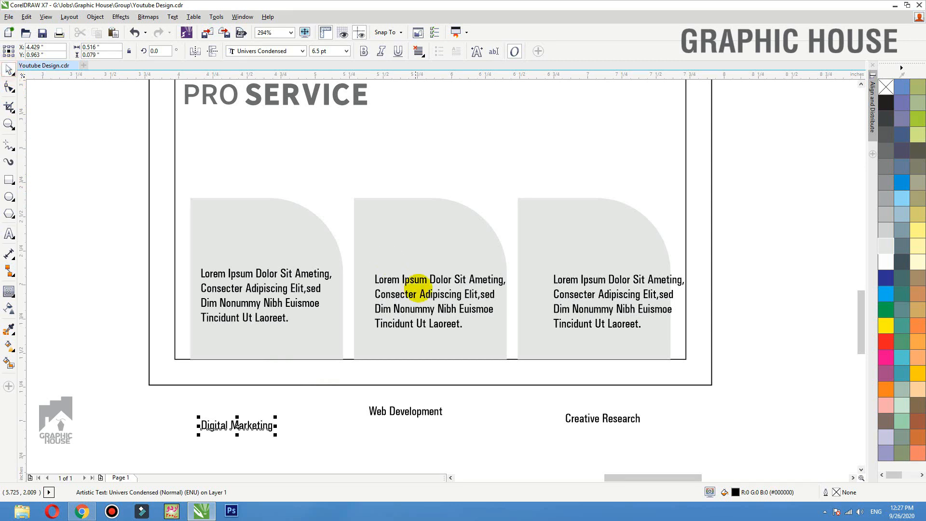
# Align the three description texts at their top edges and move them slightly lower together
pyautogui.moveTo(750, 255); pyautogui.dragTo(182, 348)
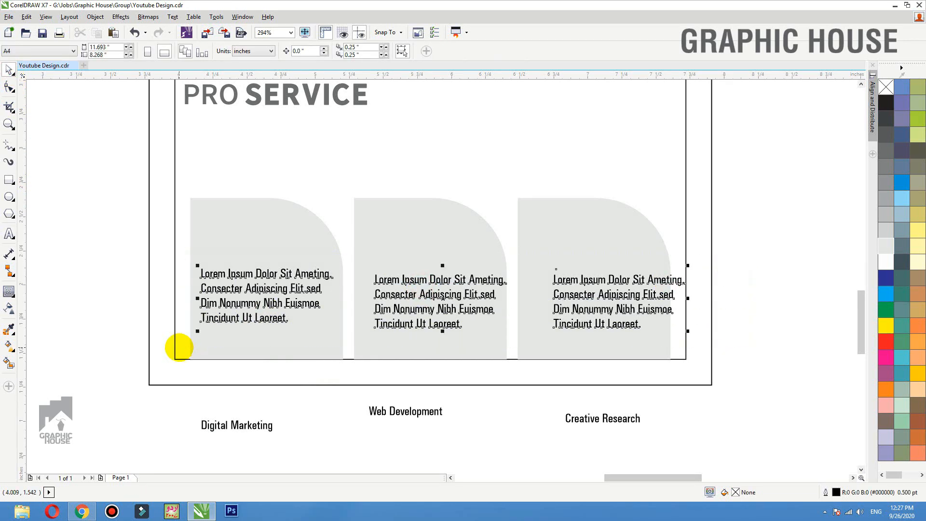
pyautogui.press('t')
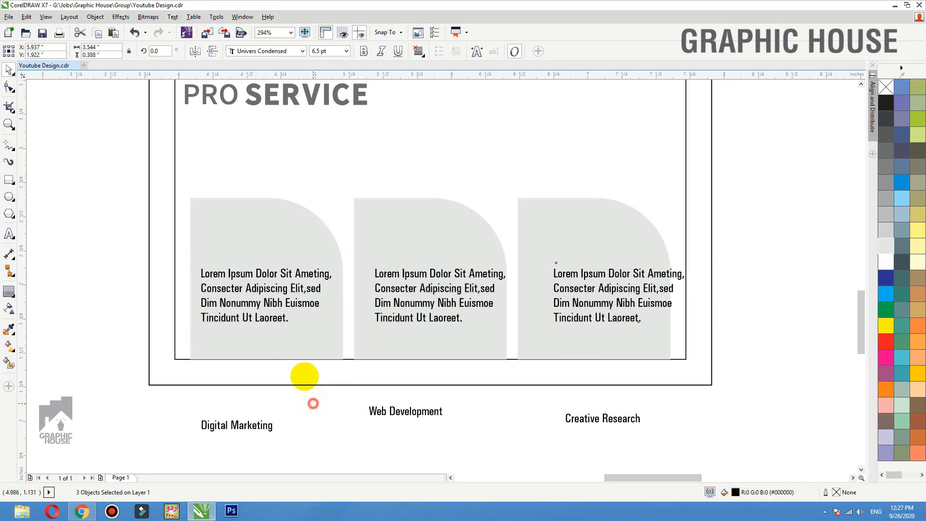
pyautogui.click(279, 314)
pyautogui.keyDown('shift'); pyautogui.click(441, 320); pyautogui.keyUp('shift')
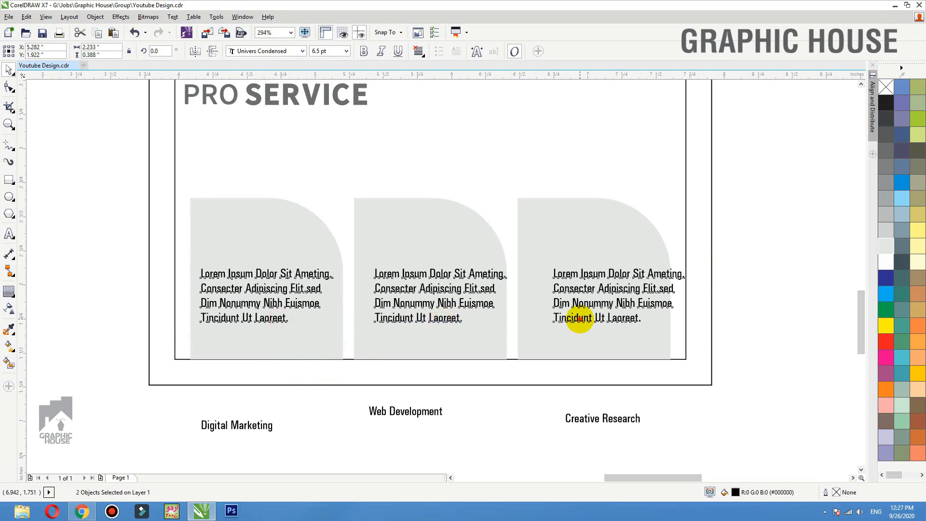
pyautogui.moveTo(574, 322); pyautogui.dragTo(574, 332)
# Move the three gray shapes and their description texts up together within the margin rectangle
pyautogui.moveTo(740, 153); pyautogui.dragTo(149, 363)
pyautogui.moveTo(245, 351); pyautogui.dragTo(252, 307)
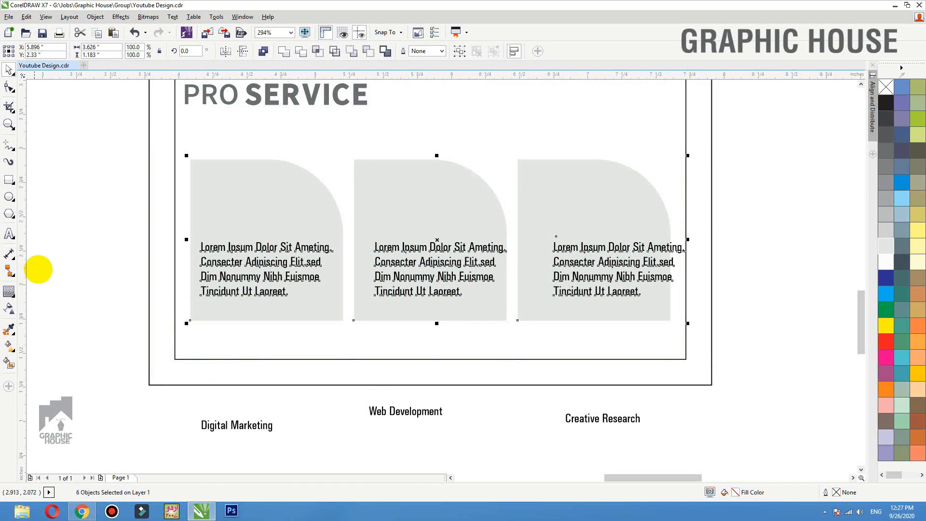
pyautogui.click(37, 269)
# Draw a circle about 0.48 inches wide over the first gray shape's top edge and fill it dark green without an outline
pyautogui.click(9, 198)
pyautogui.moveTo(218, 135); pyautogui.dragTo(276, 196)
pyautogui.press('space')
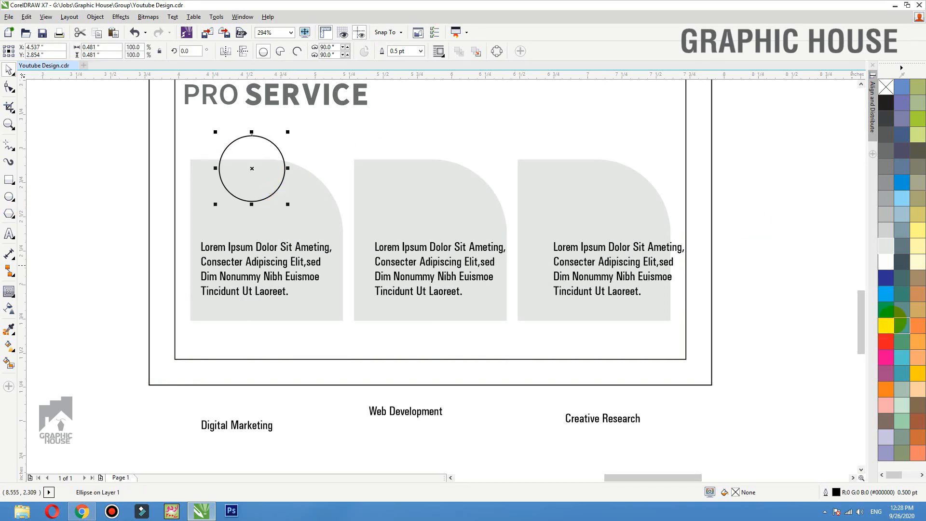
pyautogui.click(886, 310)
pyautogui.rightClick(886, 87)
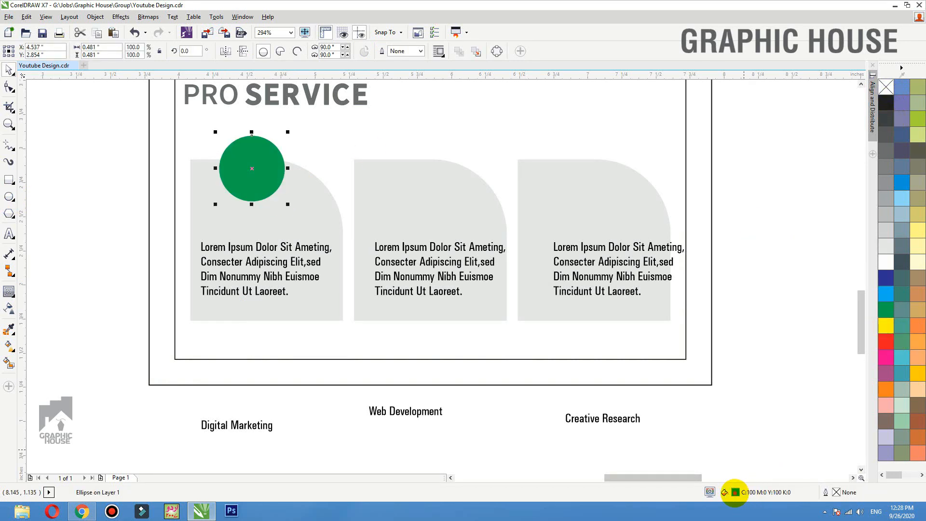
pyautogui.doubleClick(734, 492)
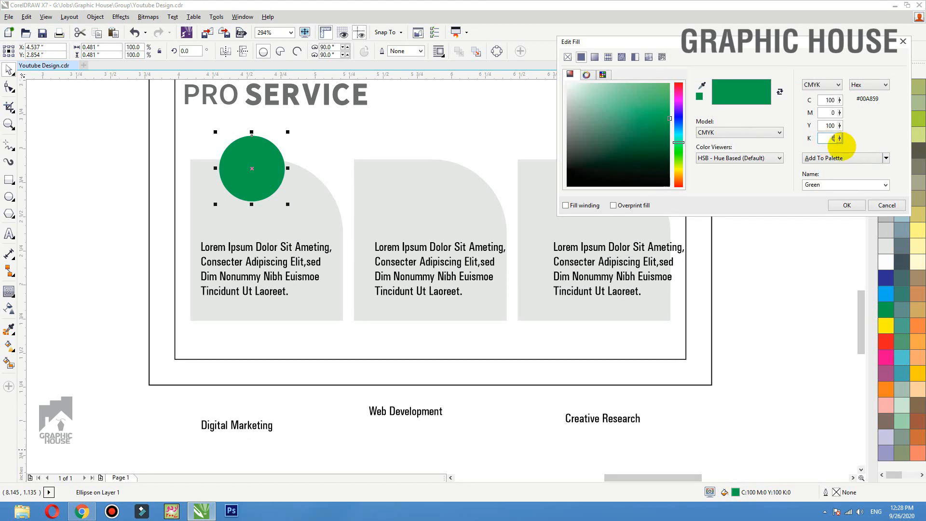
pyautogui.click(846, 205)
pyautogui.keyDown('shift'); pyautogui.click(338, 185); pyautogui.keyUp('shift')
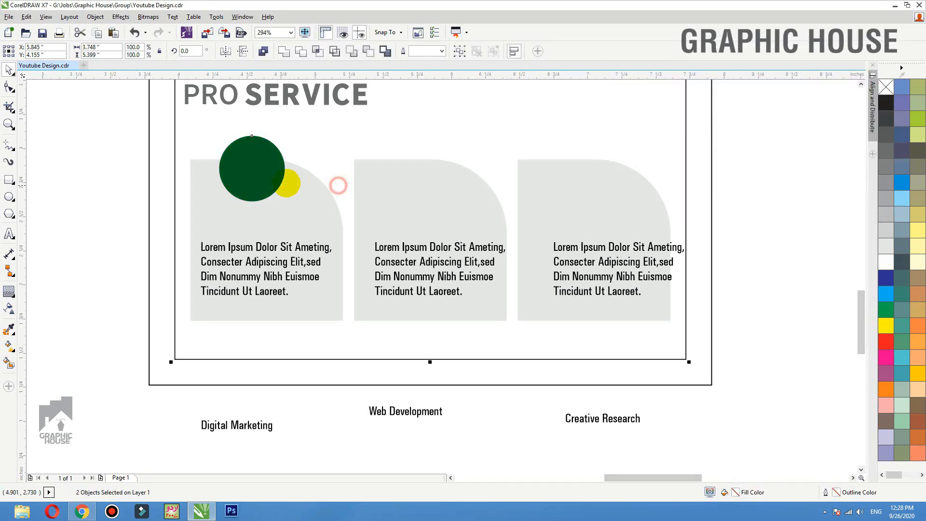
pyautogui.click(114, 179)
pyautogui.click(237, 165)
pyautogui.moveTo(290, 214)
pyautogui.mouseDown()
pyautogui.moveTo(298, 227)
pyautogui.moveTo(294, 220)
pyautogui.mouseUp()
pyautogui.hotkey('ctrl', 'z')
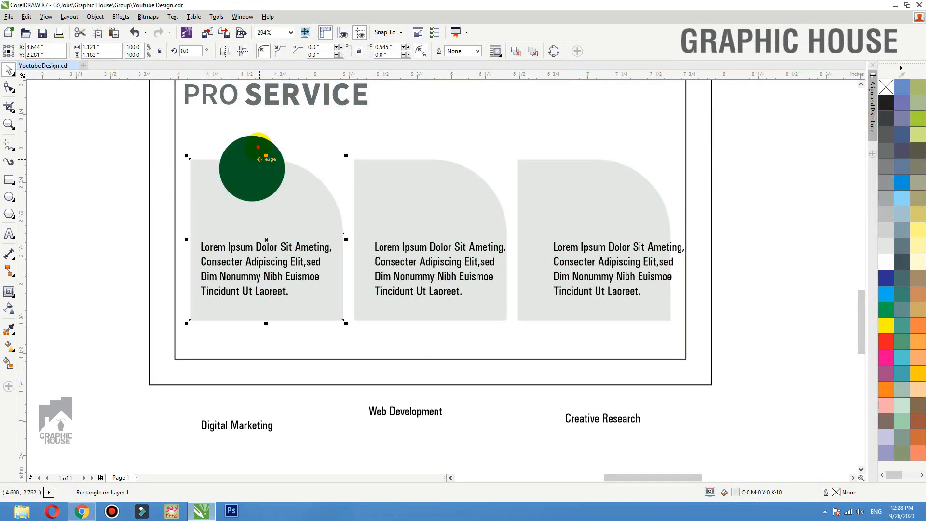
# Centre the dark green circle horizontally on the first gray shape
pyautogui.click(261, 147)
pyautogui.keyDown('shift'); pyautogui.click(305, 211); pyautogui.keyUp('shift')
pyautogui.press('c')
pyautogui.click(166, 217)
# Copy the dark green circle to the second gray shape and centre it horizontally there
pyautogui.moveTo(284, 153); pyautogui.dragTo(309, 160)
pyautogui.rightClick(309, 160)
pyautogui.keyDown('shift'); pyautogui.click(402, 178); pyautogui.keyUp('shift')
pyautogui.press('c')
pyautogui.click(442, 379)
# Duplicate the second green circle for the third gray shape and centre the copy horizontally on that shape
pyautogui.moveTo(438, 182); pyautogui.dragTo(449, 182)
pyautogui.rightClick(449, 182)
pyautogui.keyDown('shift'); pyautogui.click(627, 185); pyautogui.keyUp('shift')
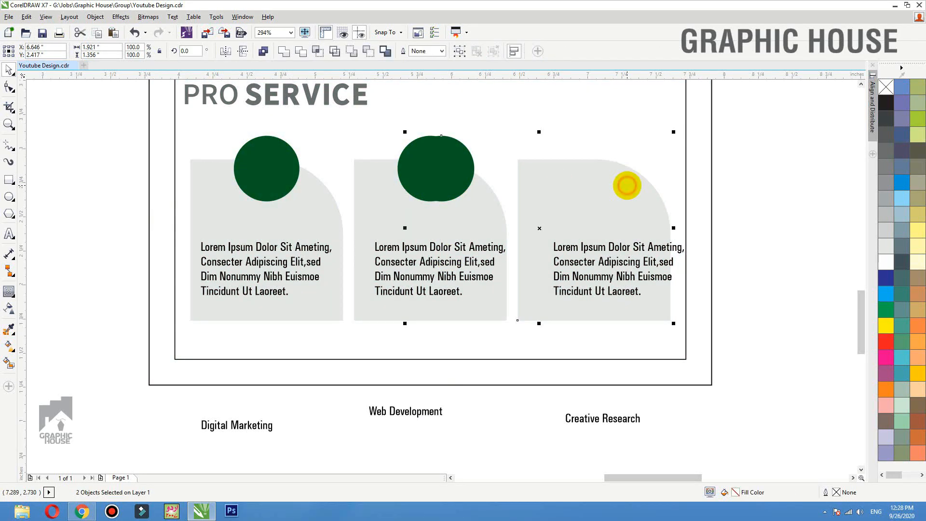
pyautogui.press('c')
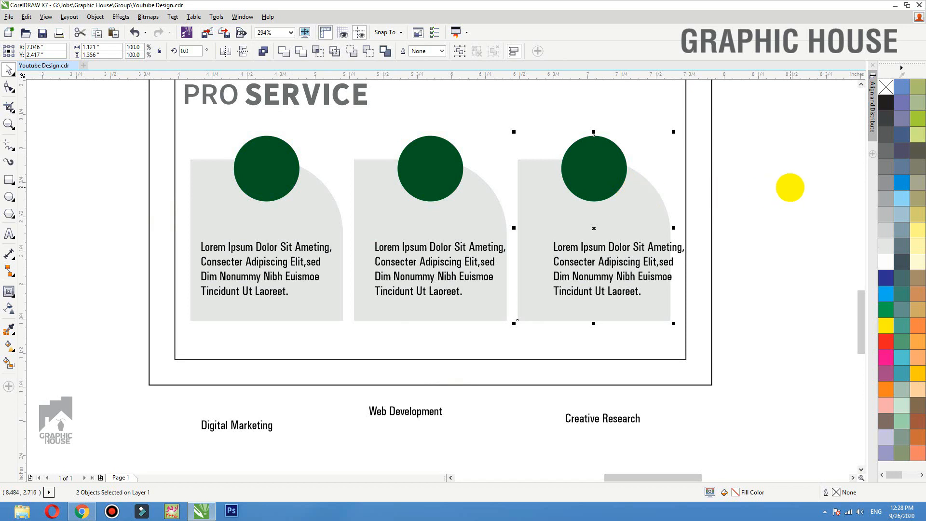
pyautogui.click(789, 187)
# Select the description text on the third gray shape
pyautogui.moveTo(783, 214)
pyautogui.mouseDown()
pyautogui.moveTo(562, 342)
pyautogui.moveTo(533, 310)
pyautogui.mouseUp()
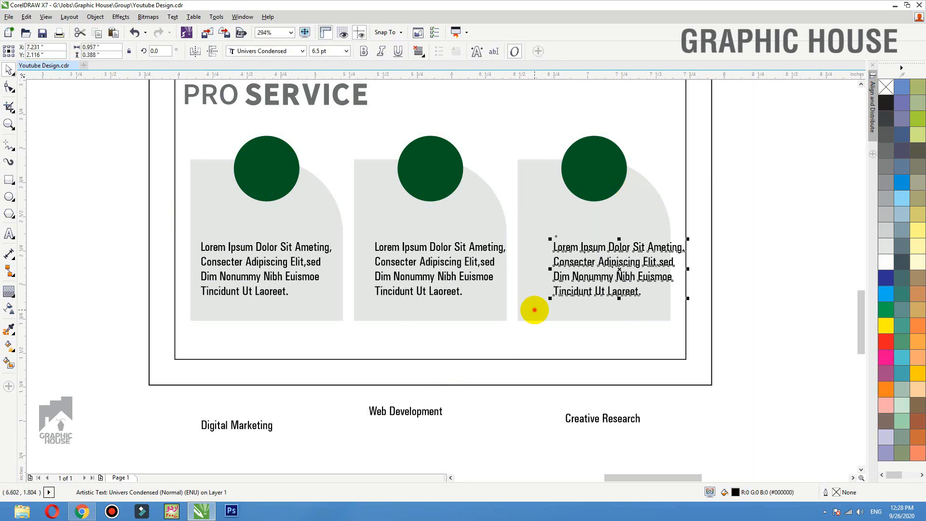